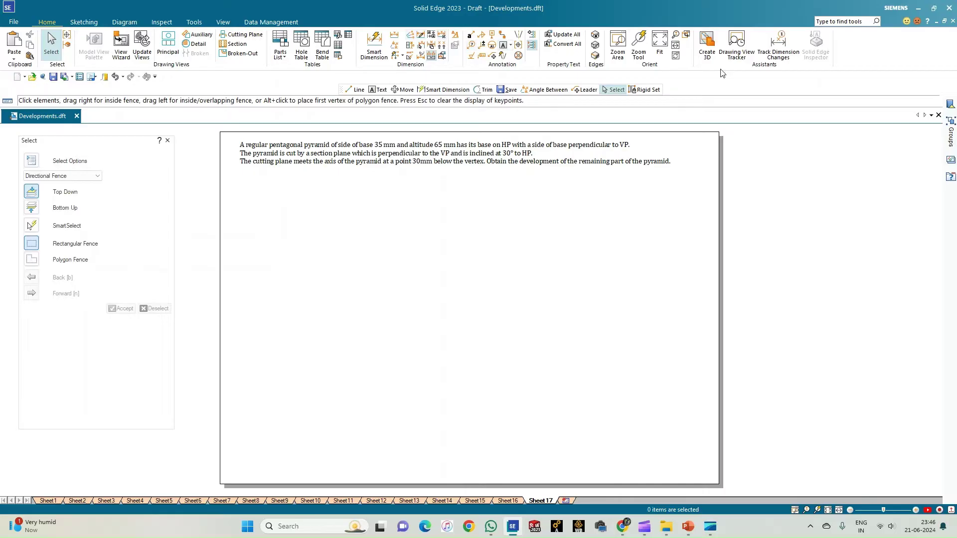
Step: Draw a horizontal reference line with a width of 0.18 mm across the lower-left area of the sheet
{"action": "left_click", "coordinate": [83, 22]}
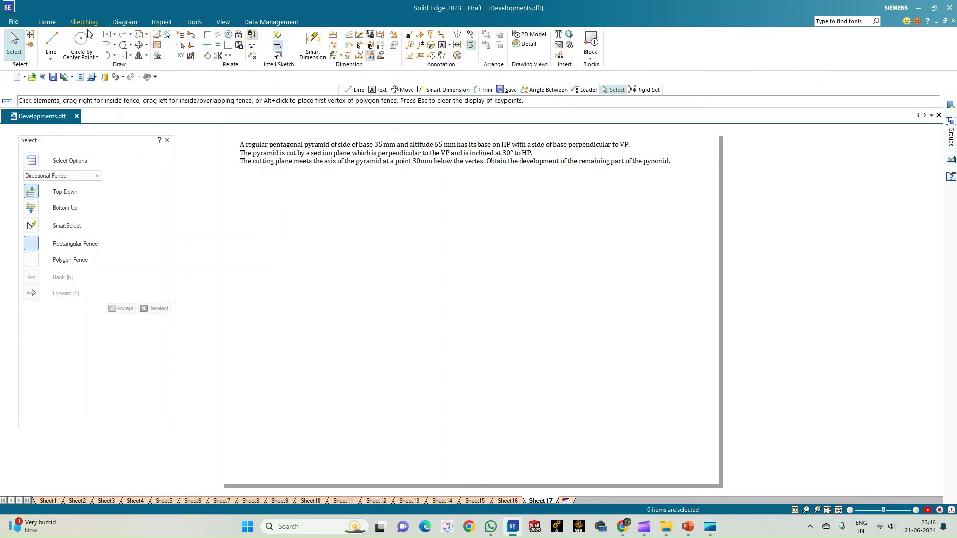
{"action": "left_click", "coordinate": [51, 44]}
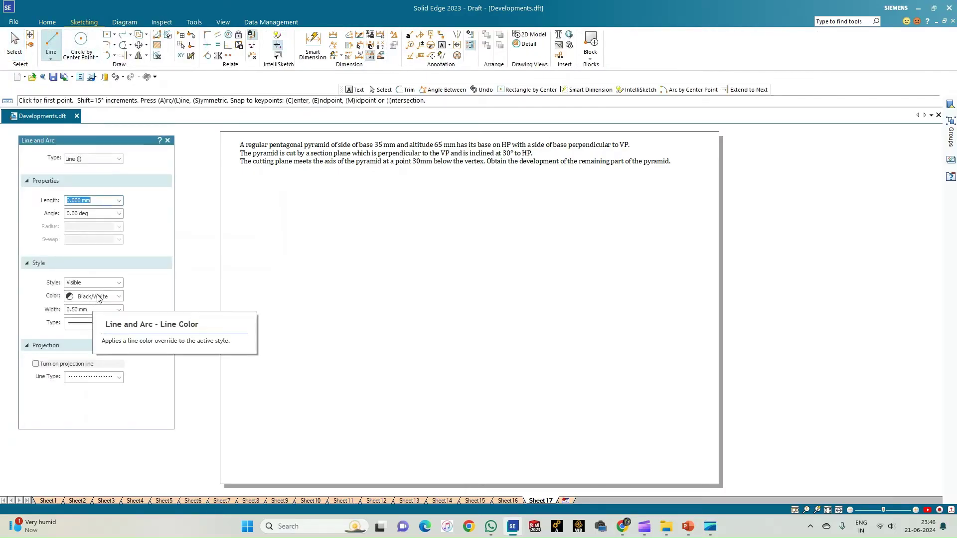
{"action": "left_click", "coordinate": [119, 310]}
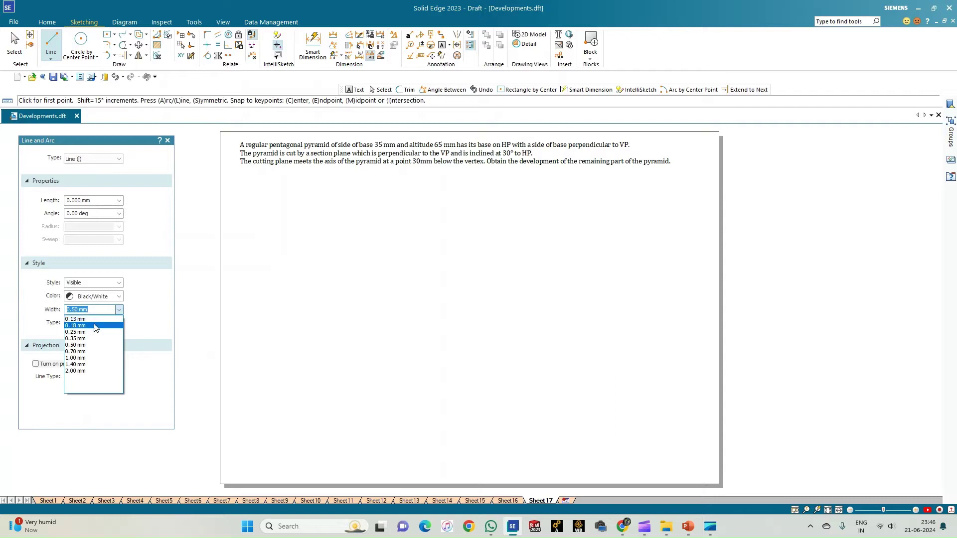
{"action": "left_click", "coordinate": [95, 325]}
{"action": "left_click", "coordinate": [252, 338]}
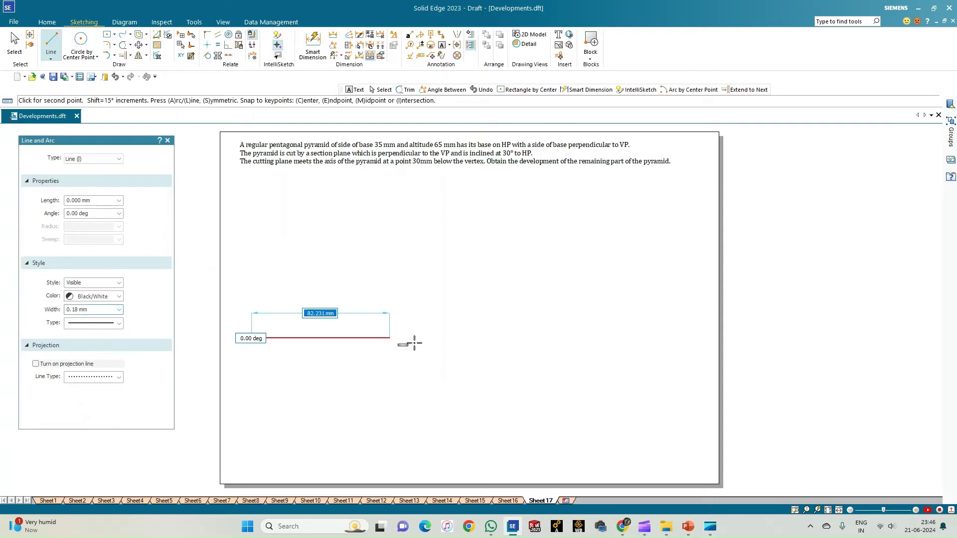
{"action": "left_click", "coordinate": [427, 338]}
{"action": "right_click", "coordinate": [342, 298]}
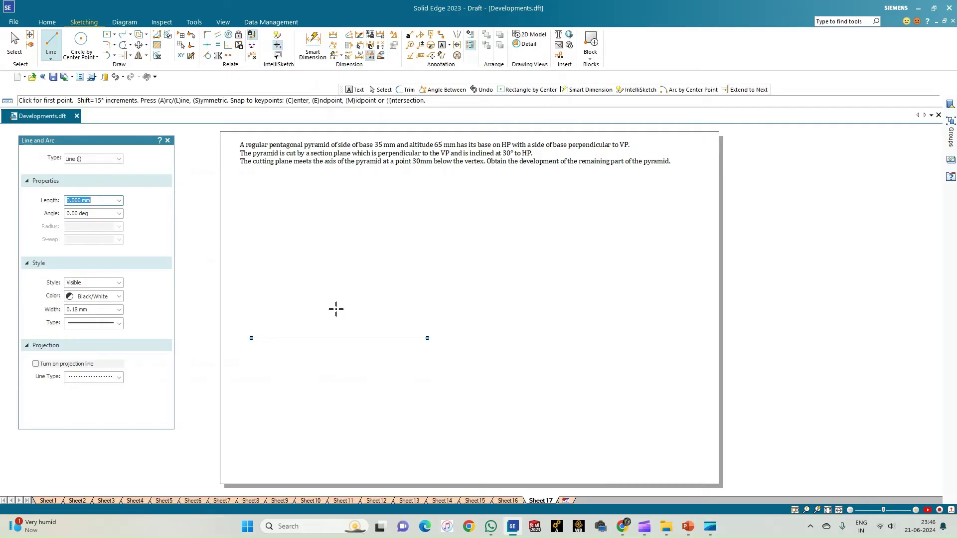
Step: Set the line width to 0.13 mm and draw a horizontal 35 mm pentagon side below the reference line
{"action": "left_click", "coordinate": [117, 312]}
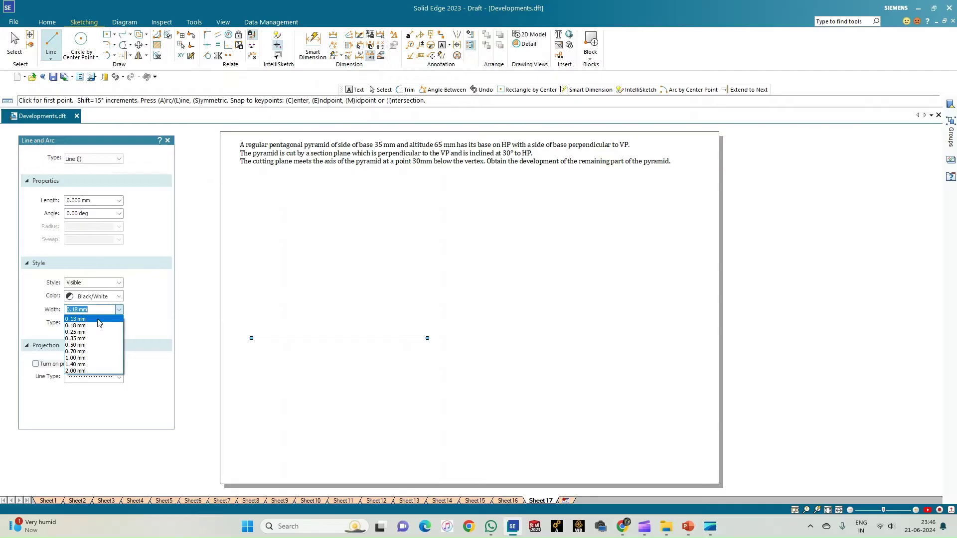
{"action": "left_click", "coordinate": [100, 319]}
{"action": "left_click", "coordinate": [299, 447]}
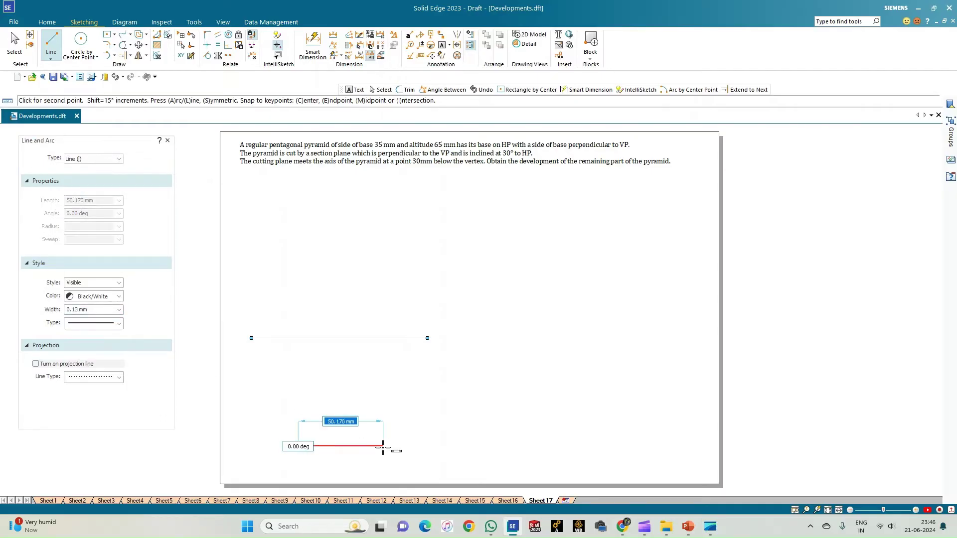
{"action": "type", "text": "35"}
{"action": "key", "text": "Tab"}
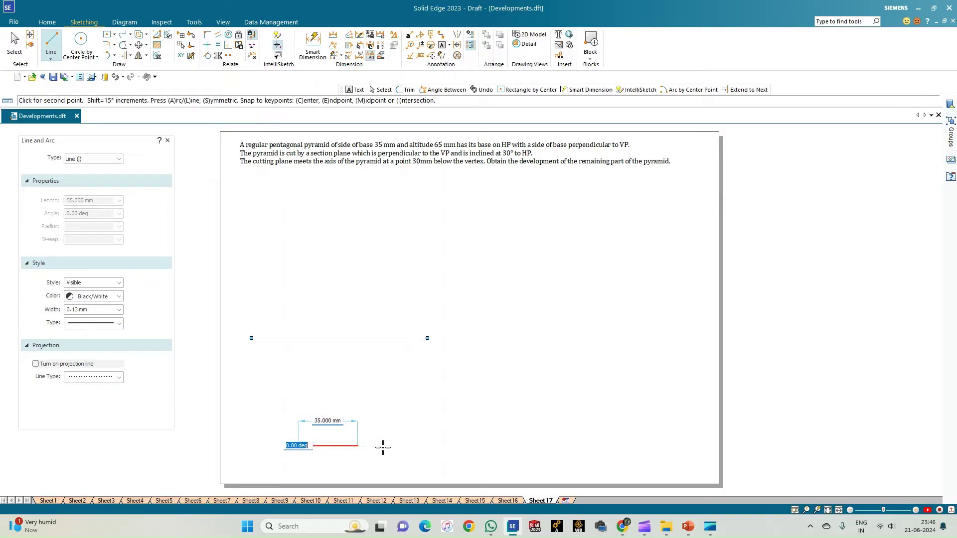
{"action": "left_click", "coordinate": [383, 447]}
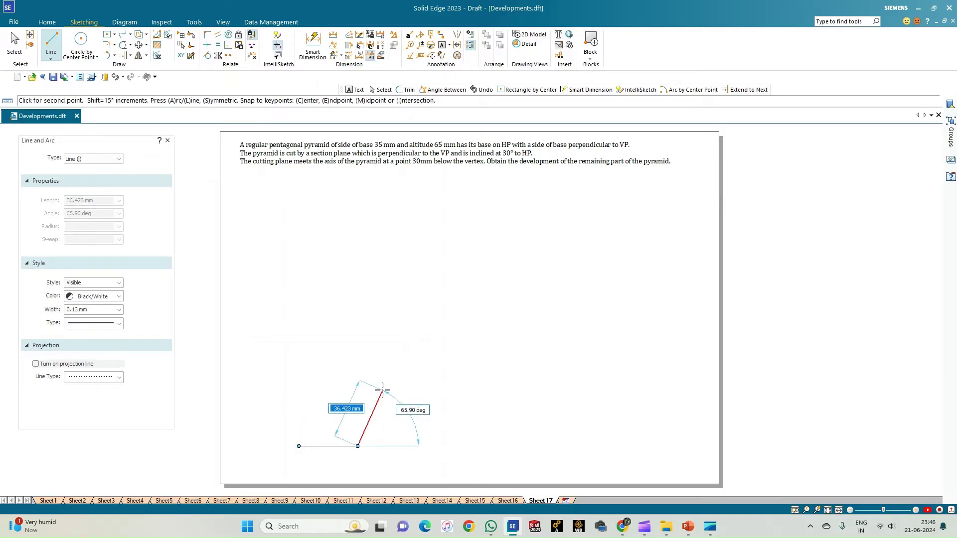
Step: Add the pentagon's second and third sides, each 35 mm long, at 72° and 144°
{"action": "type", "text": "35"}
{"action": "key", "text": "Tab"}
{"action": "type", "text": "72"}
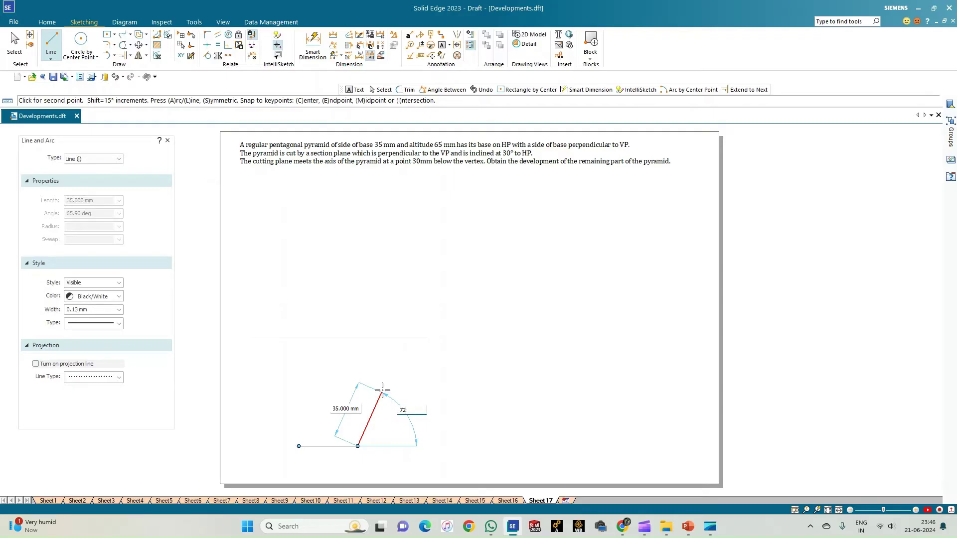
{"action": "key", "text": "Return"}
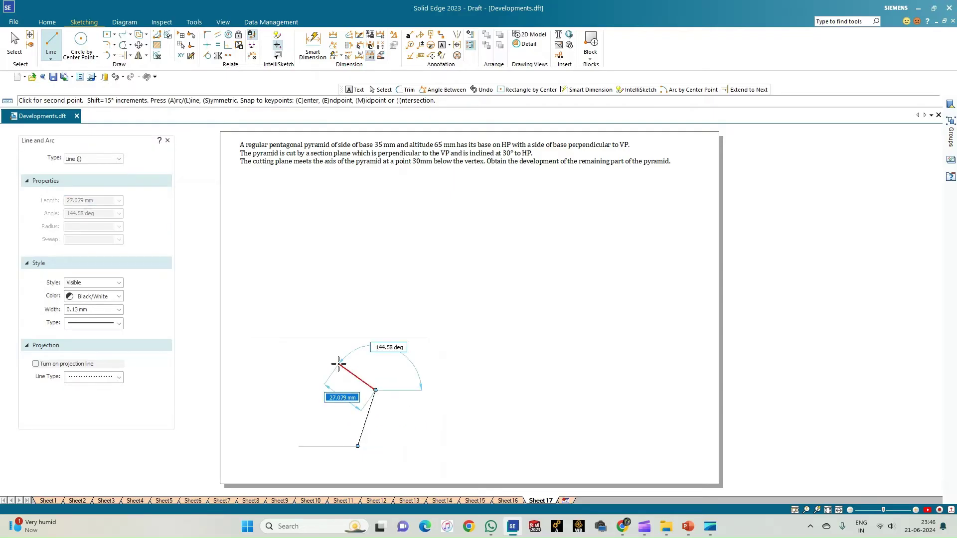
{"action": "type", "text": "35"}
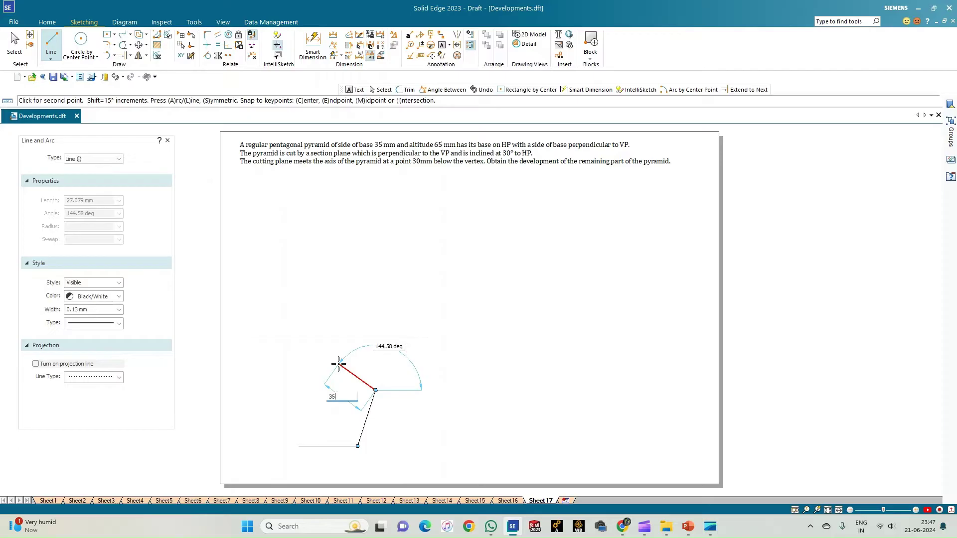
{"action": "key", "text": "Tab"}
{"action": "type", "text": "144"}
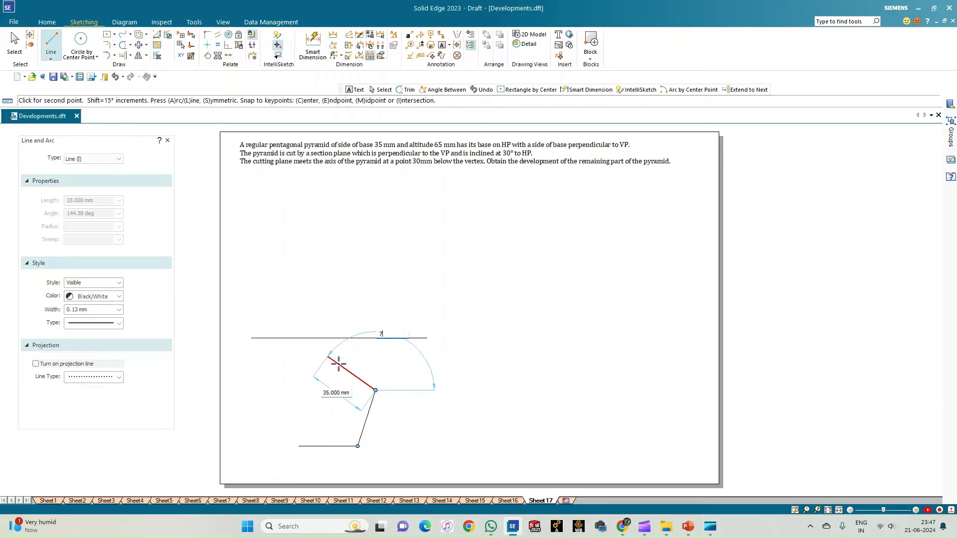
{"action": "key", "text": "Return"}
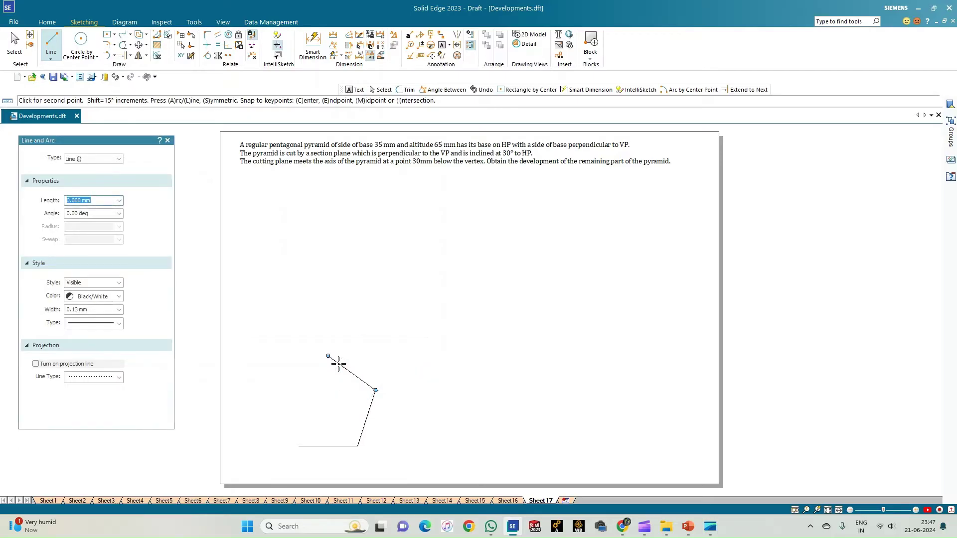
Step: Draw the fourth side 35 mm long at 216° and close the pentagon at its starting point
{"action": "type", "text": "35"}
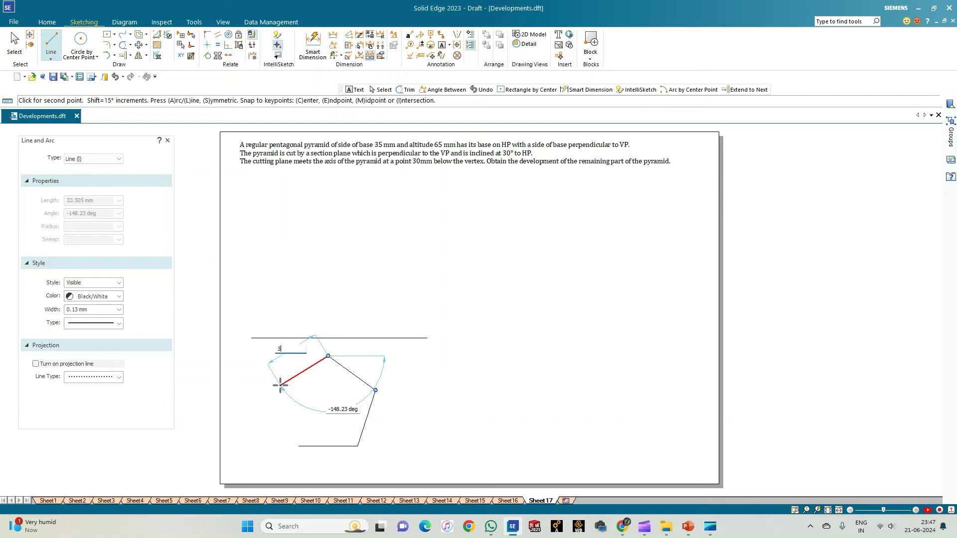
{"action": "key", "text": "Tab"}
{"action": "type", "text": "216"}
{"action": "key", "text": "Return"}
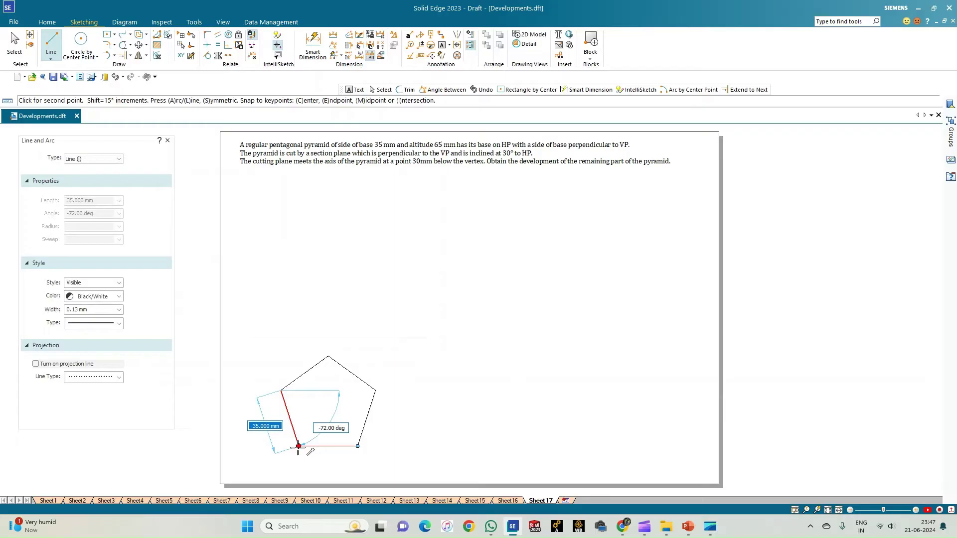
{"action": "left_click", "coordinate": [298, 446]}
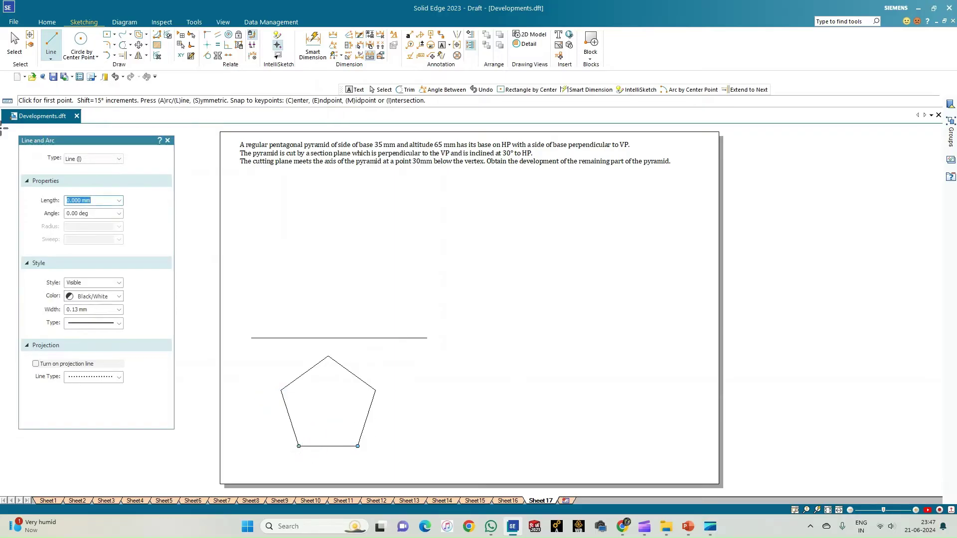
{"action": "key", "text": "Escape"}
Step: Rotate the whole pentagon 90° clockwise about its top vertex so the base side stands vertical
{"action": "left_click_drag", "start_coordinate": [413, 460], "coordinate": [273, 351]}
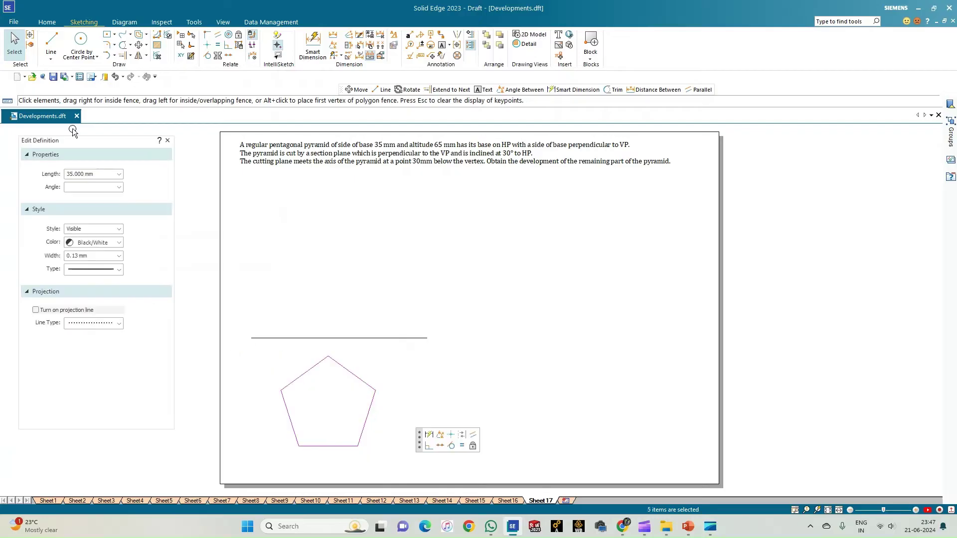
{"action": "left_click", "coordinate": [237, 203]}
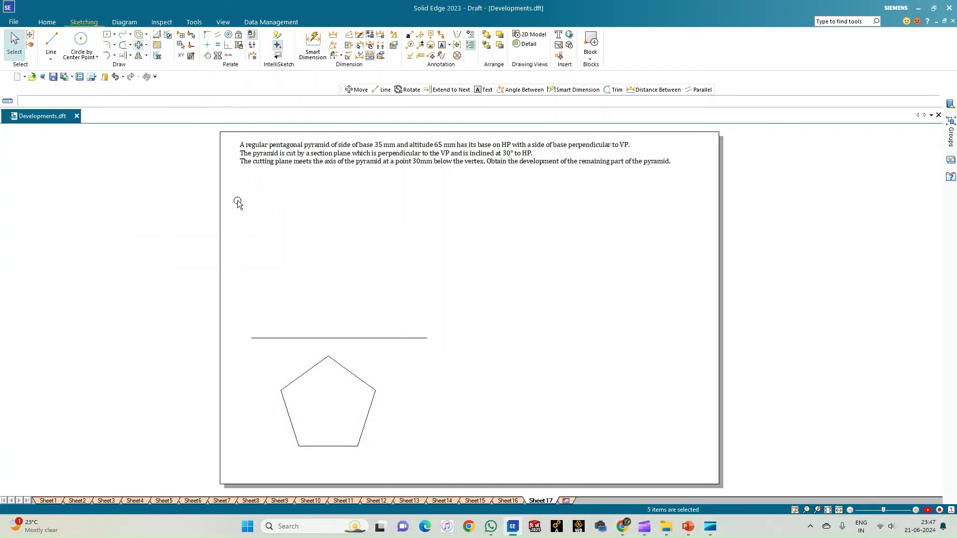
{"action": "key", "text": "r"}
{"action": "left_click", "coordinate": [328, 356]}
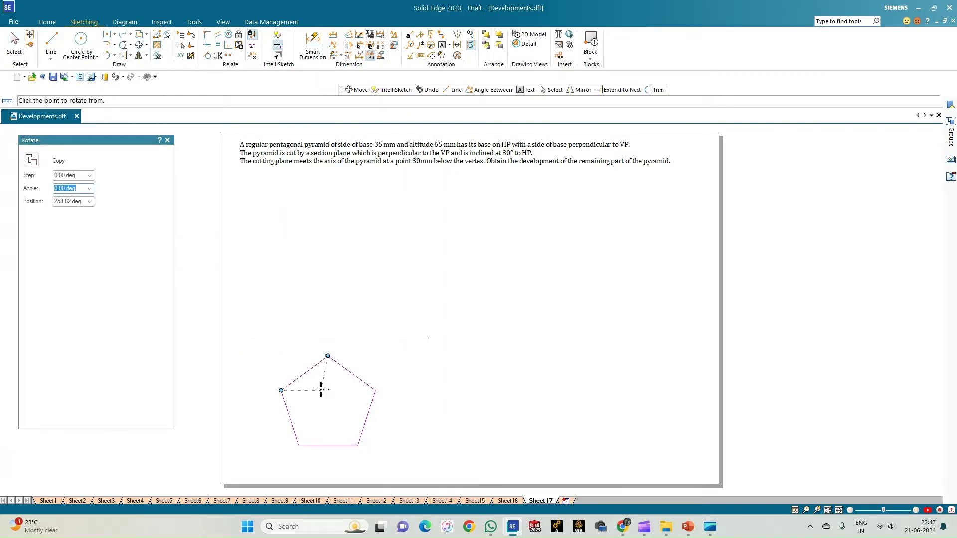
{"action": "left_click", "coordinate": [330, 447]}
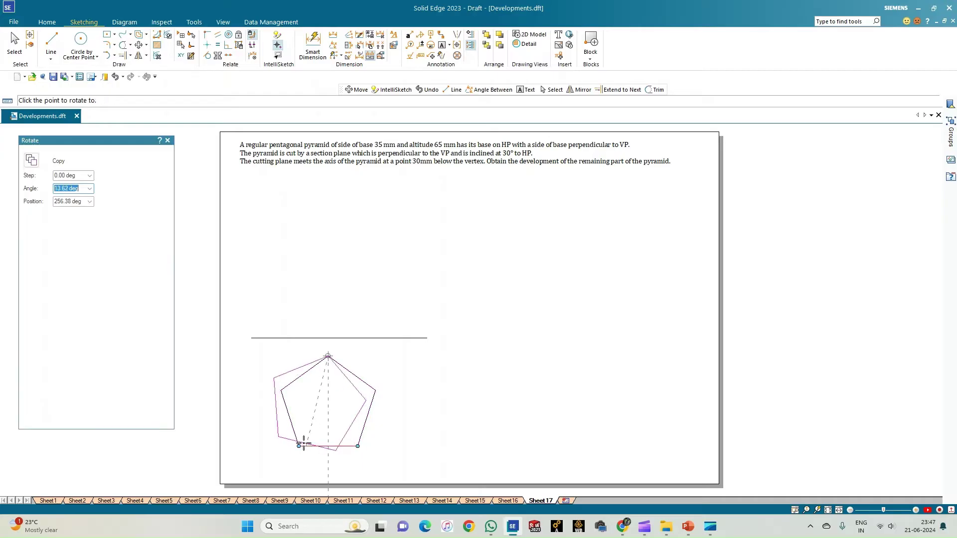
{"action": "left_click", "coordinate": [235, 357]}
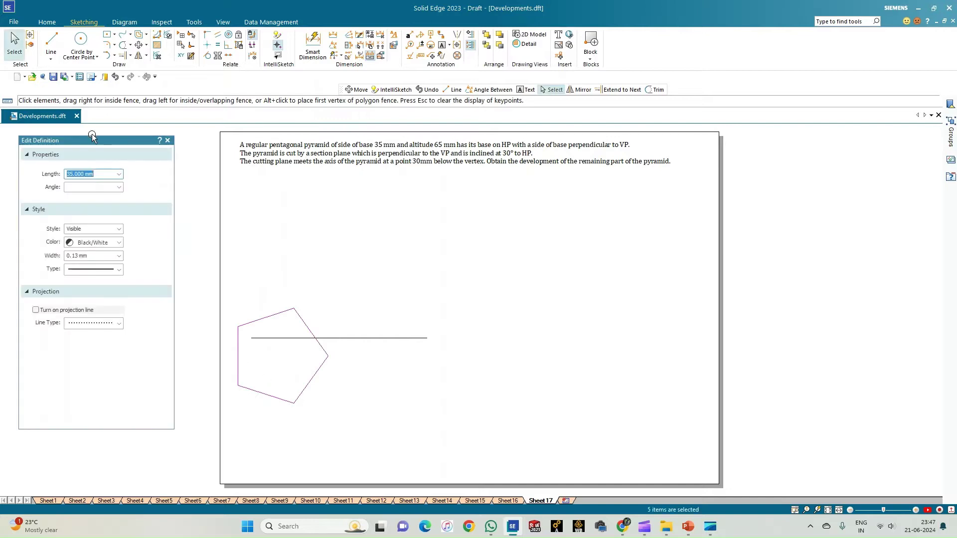
Step: Move the rotated pentagon by its right vertex so it lies entirely below the reference line
{"action": "left_click", "coordinate": [138, 45]}
{"action": "left_click", "coordinate": [328, 356]}
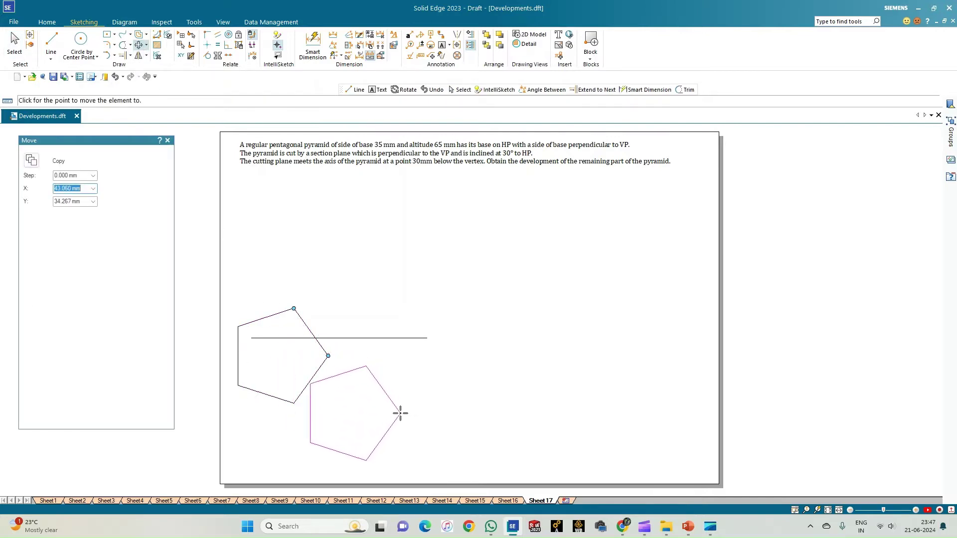
{"action": "left_click", "coordinate": [397, 413]}
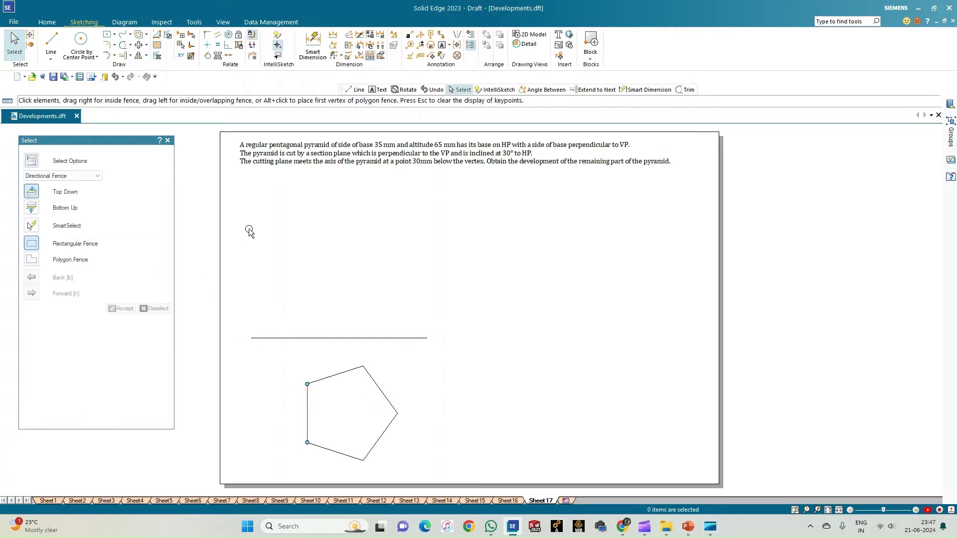
Step: Enable midpoint recognition in the IntelliSketch relationships for drawing lines
{"action": "left_click", "coordinate": [51, 45]}
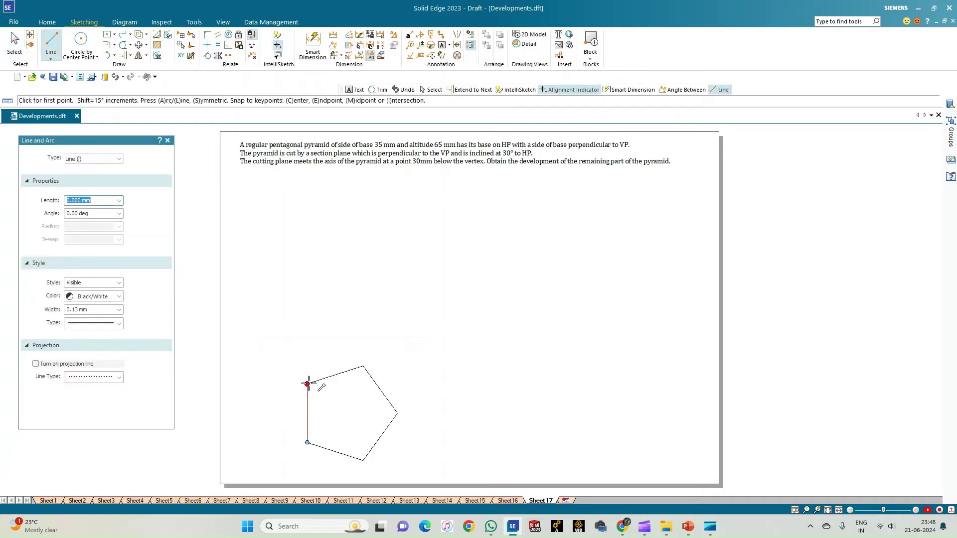
{"action": "left_click", "coordinate": [277, 36]}
{"action": "left_click", "coordinate": [410, 218]}
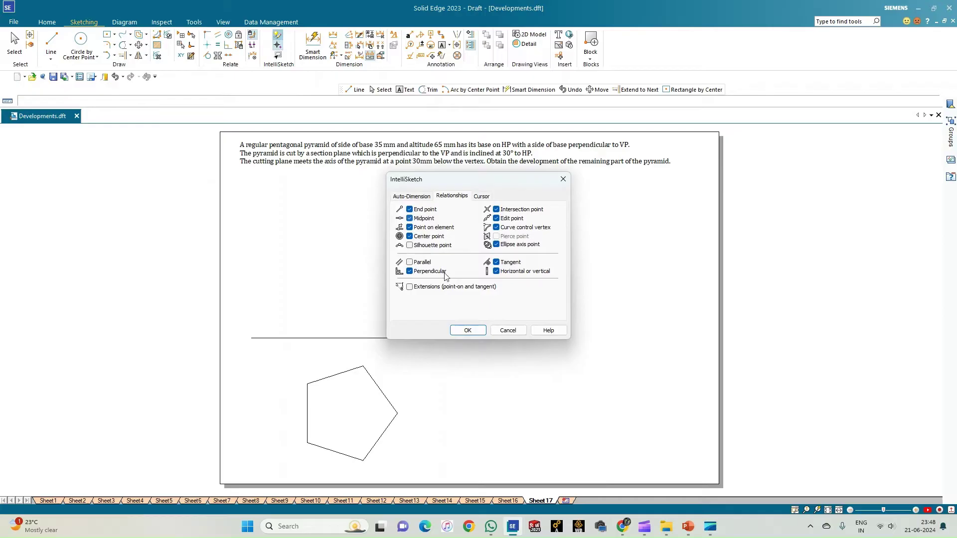
{"action": "left_click", "coordinate": [468, 330]}
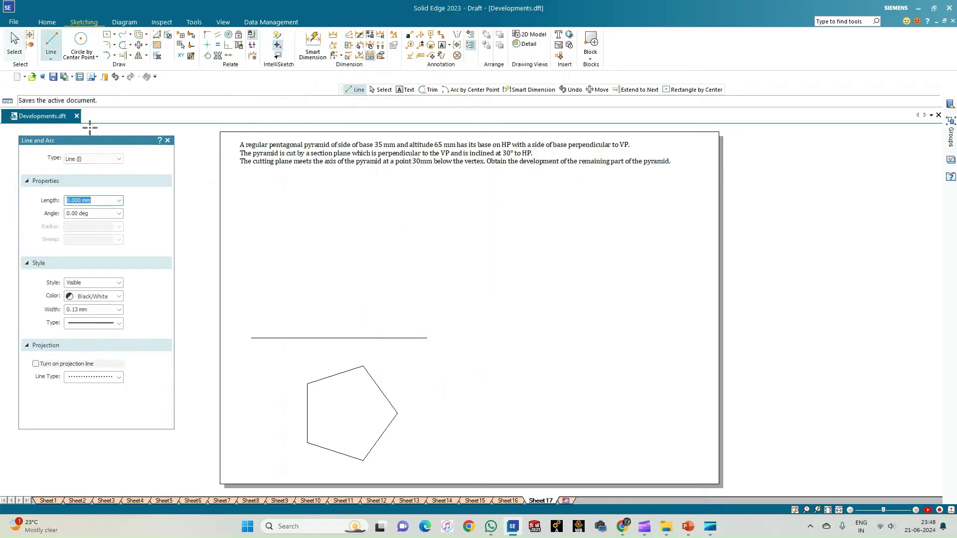
Step: Draw lines from the pentagon's upper-left and top vertices to the midpoints of their opposite sides
{"action": "left_click", "coordinate": [308, 384]}
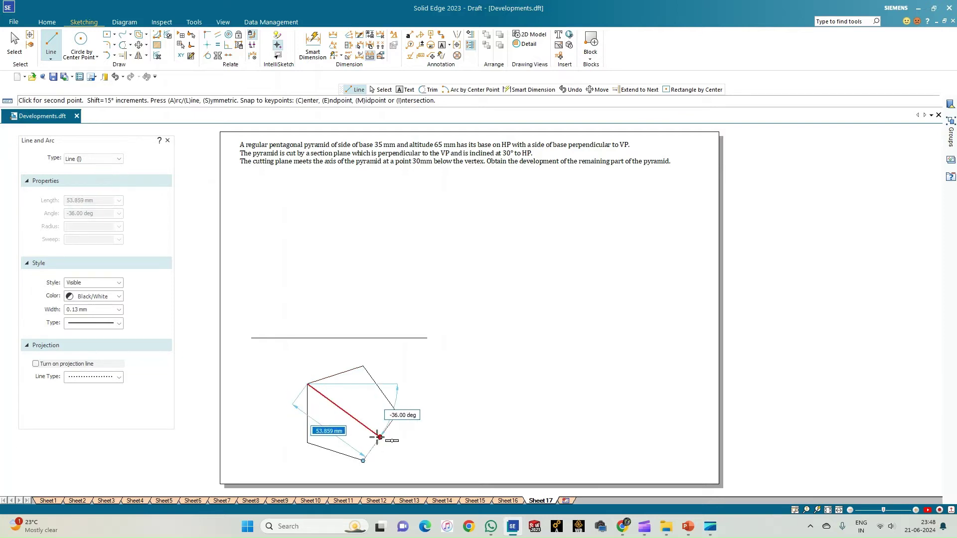
{"action": "left_click", "coordinate": [380, 437]}
{"action": "right_click", "coordinate": [372, 406]}
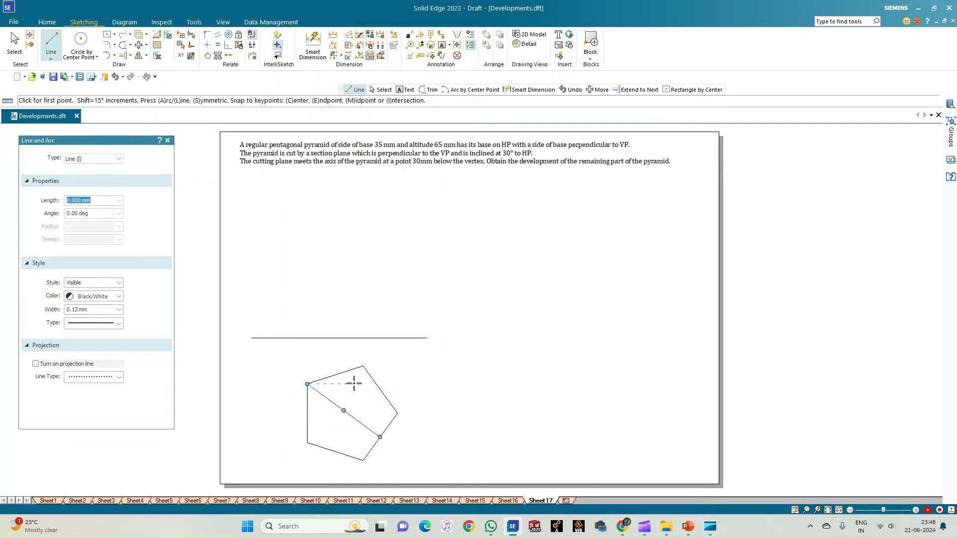
{"action": "left_click", "coordinate": [364, 366]}
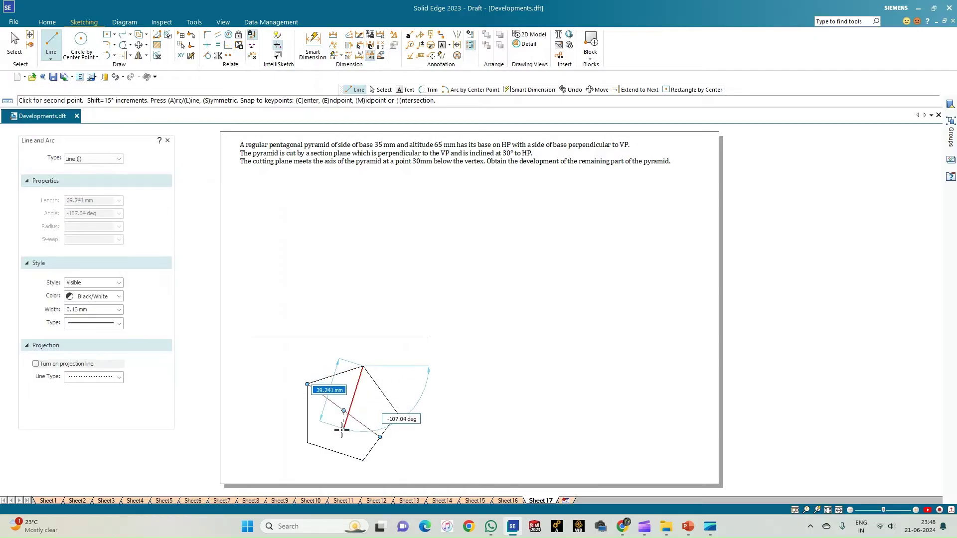
{"action": "left_click", "coordinate": [336, 452]}
{"action": "right_click", "coordinate": [361, 456]}
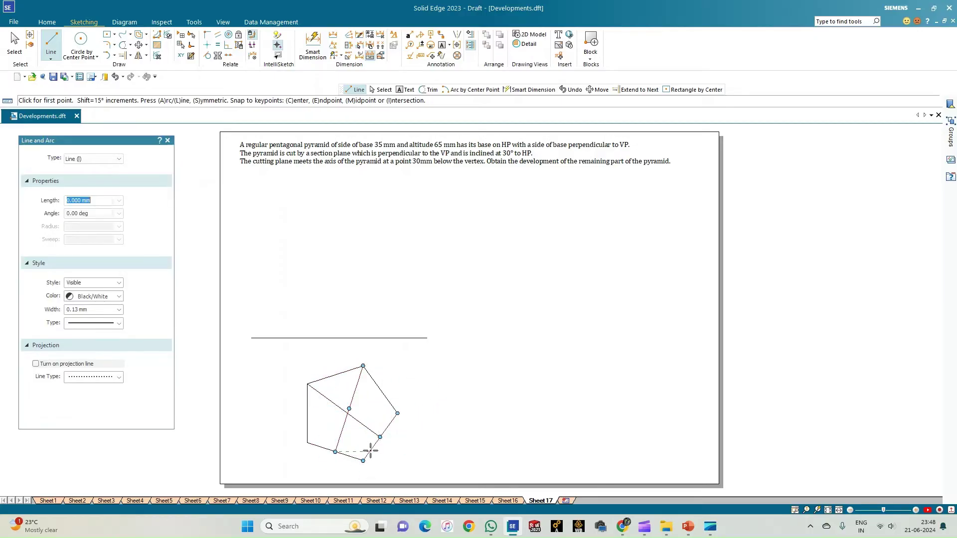
Step: Draw lines from the pentagon's bottom and right vertices to the midpoints of their opposite sides
{"action": "left_click", "coordinate": [363, 461]}
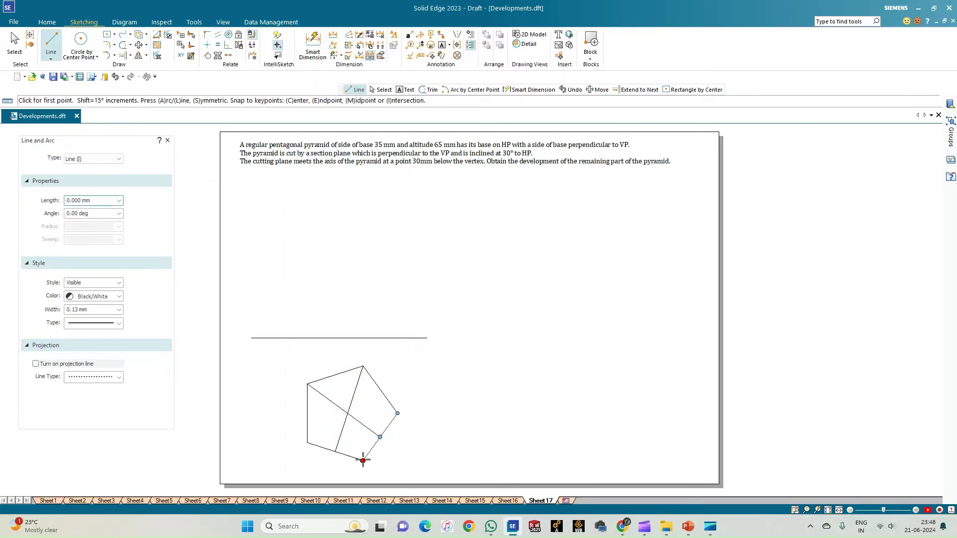
{"action": "left_click", "coordinate": [335, 375]}
{"action": "left_click", "coordinate": [397, 413]}
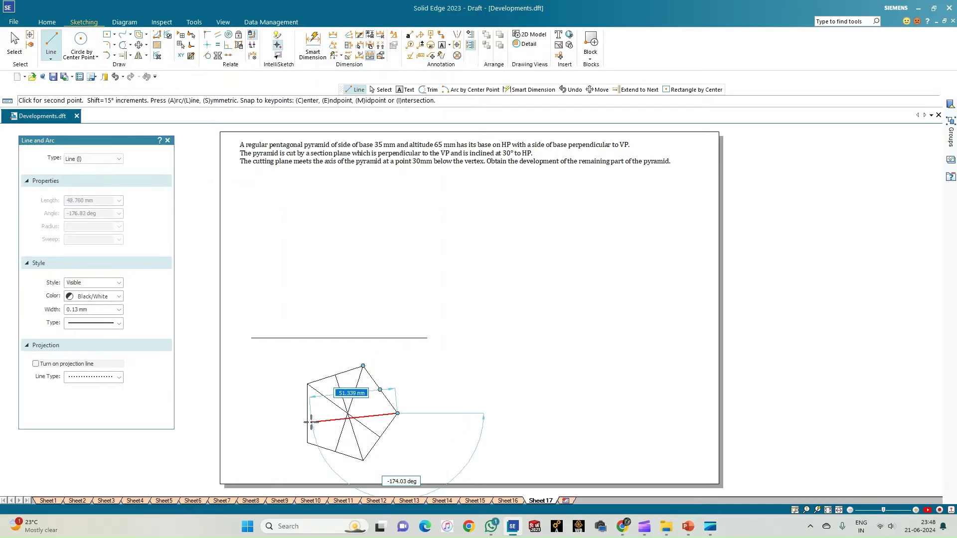
{"action": "left_click", "coordinate": [308, 413]}
{"action": "key", "text": "Escape"}
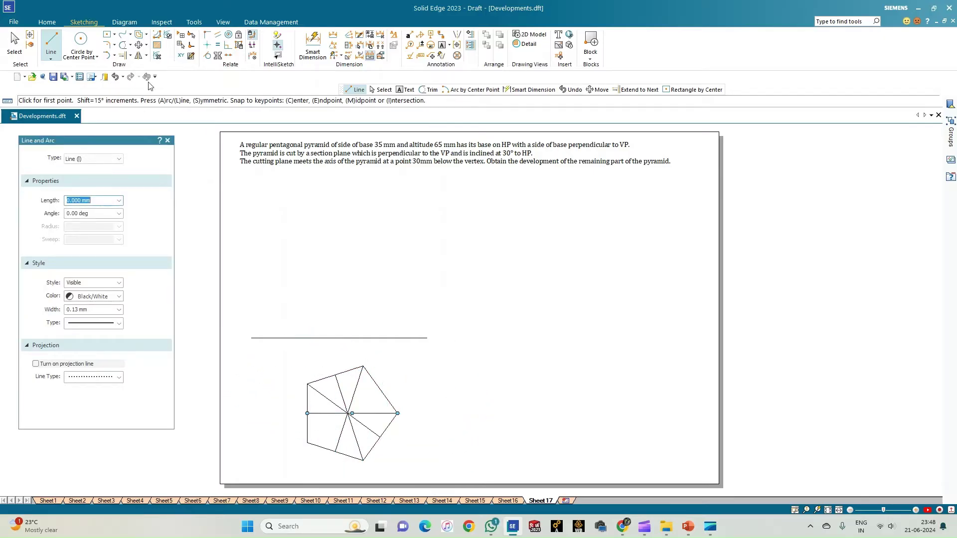
Step: Trim the line portions running from the pentagon's centre to the midpoints of its sides
{"action": "left_click", "coordinate": [123, 45]}
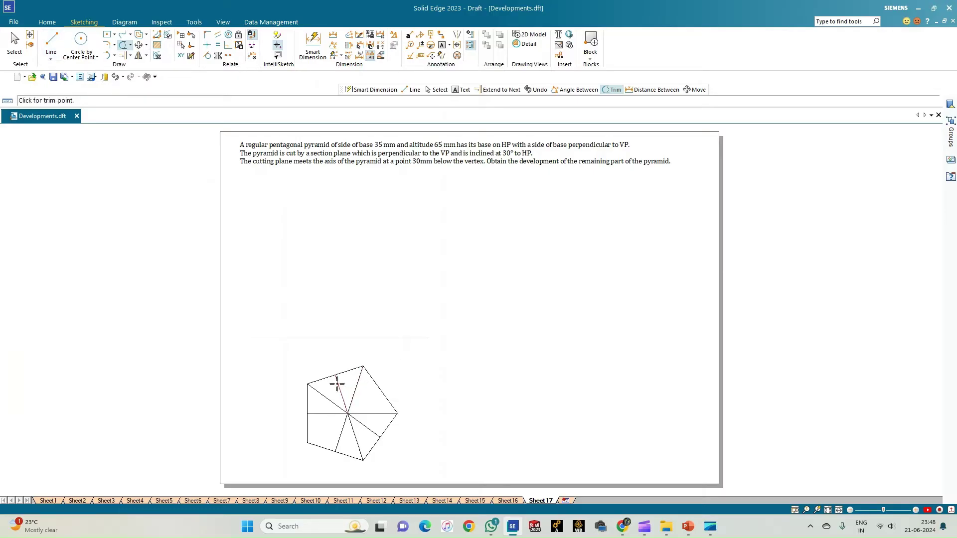
{"action": "left_click", "coordinate": [341, 394]}
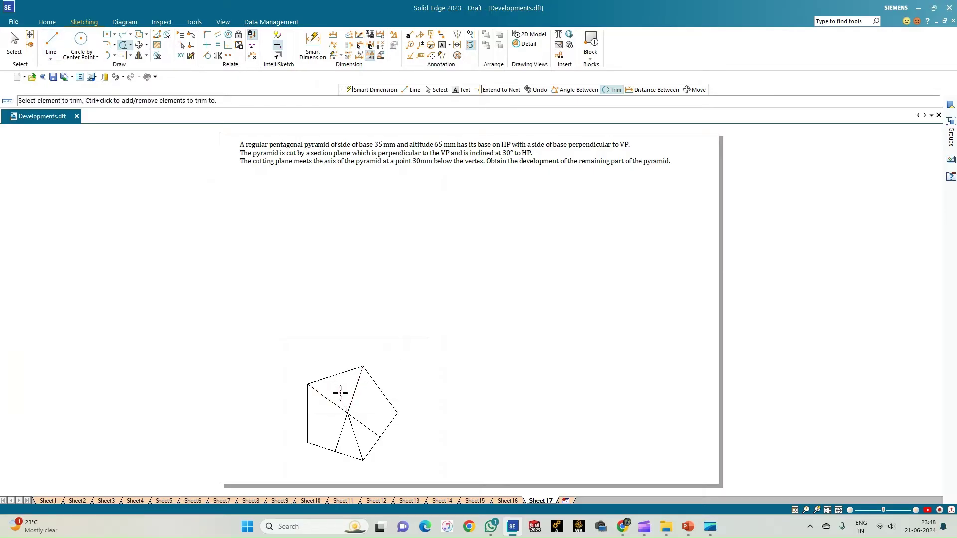
{"action": "left_click", "coordinate": [321, 414]}
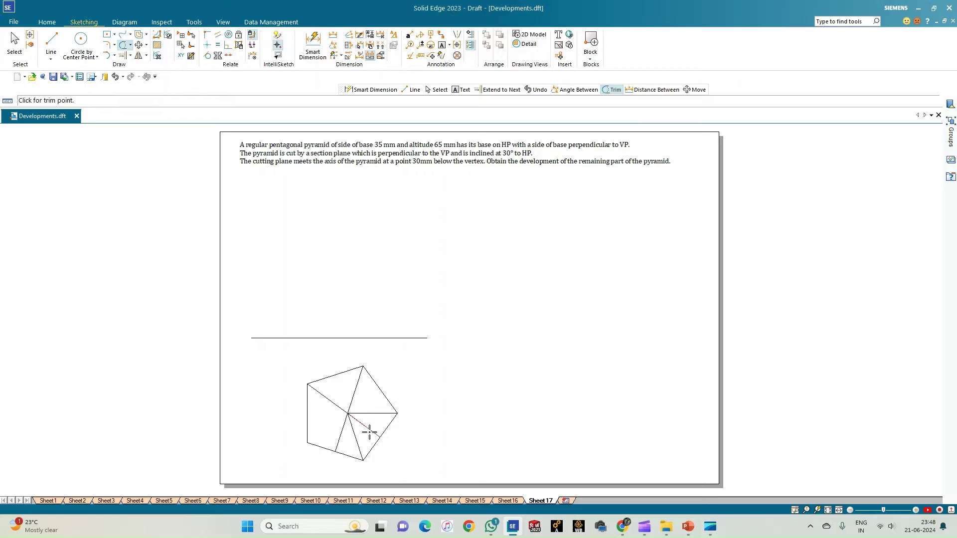
{"action": "left_click", "coordinate": [367, 430]}
{"action": "left_click_drag", "start_coordinate": [342, 438], "coordinate": [309, 438]}
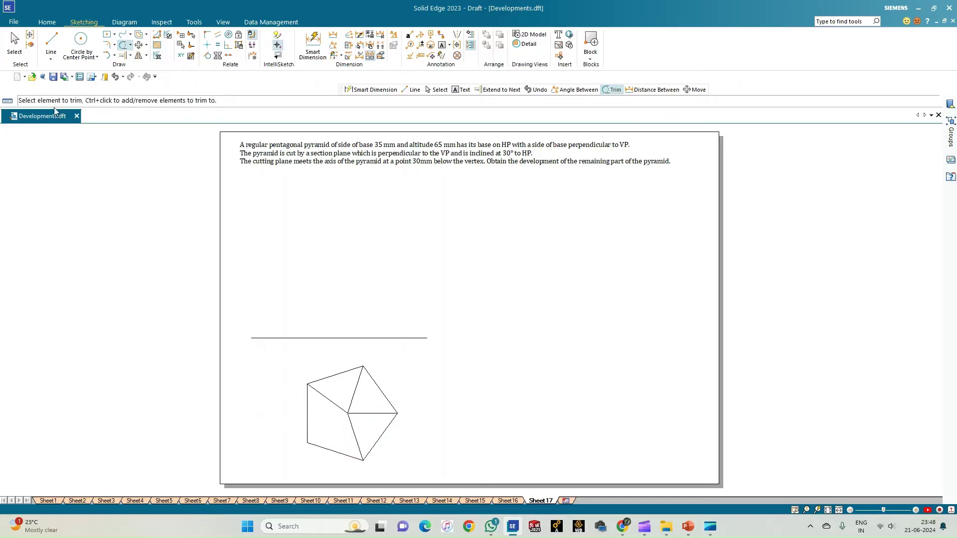
Step: Draw a line from the pentagon's lower-left vertex to its centre
{"action": "left_click", "coordinate": [50, 51]}
{"action": "left_click", "coordinate": [307, 443]}
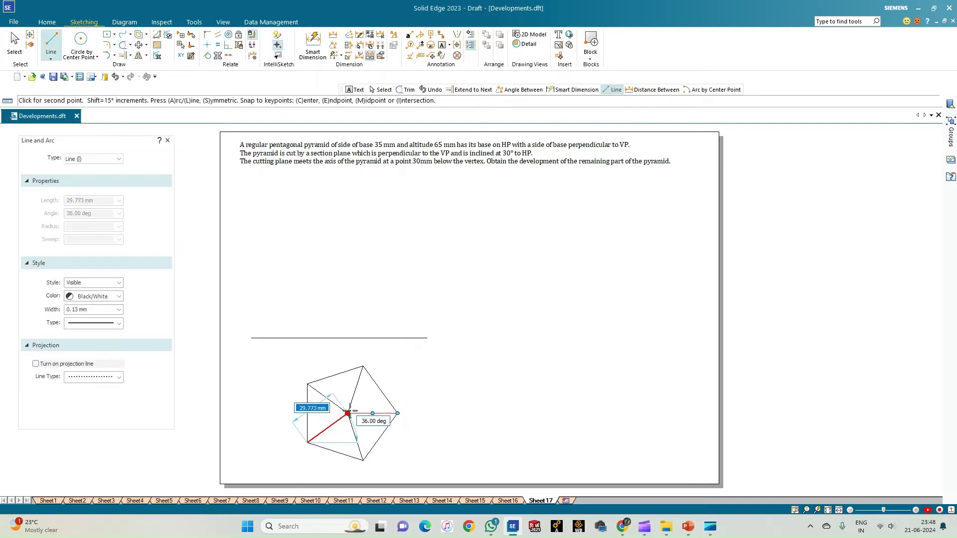
{"action": "left_click", "coordinate": [348, 413]}
{"action": "scroll", "coordinate": [340, 418], "scroll_direction": "up", "scroll_amount": 3}
{"action": "scroll", "coordinate": [340, 418], "scroll_direction": "down", "scroll_amount": 1}
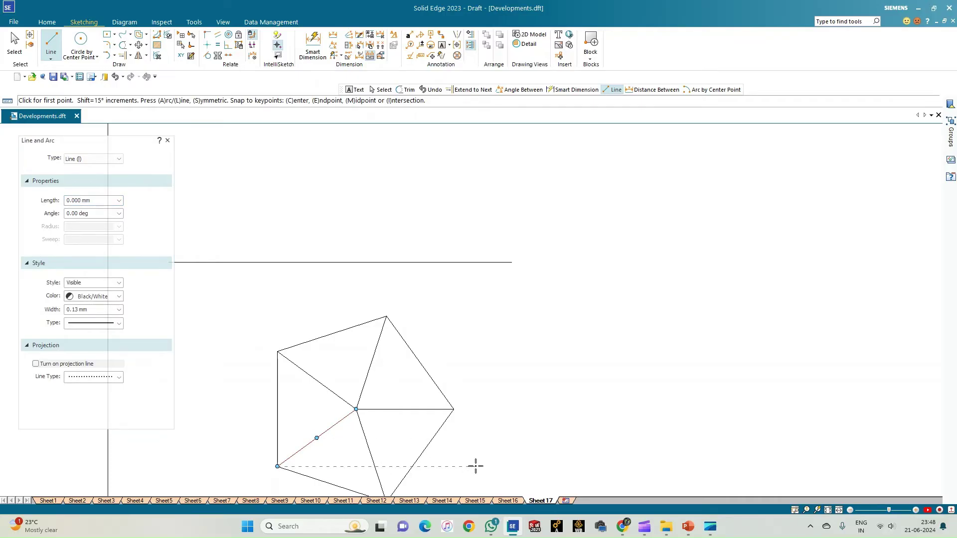
{"action": "scroll", "coordinate": [476, 466], "scroll_direction": "down", "scroll_amount": 1}
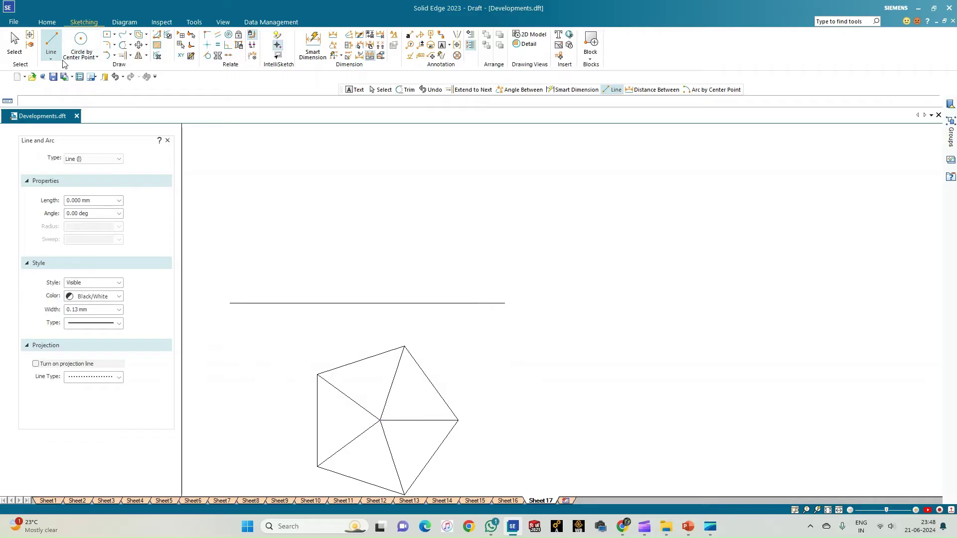
Step: Draw vertical projectors from the pentagon's upper-left and bottom vertices up to the reference line
{"action": "left_click", "coordinate": [51, 44]}
{"action": "left_click", "coordinate": [317, 374]}
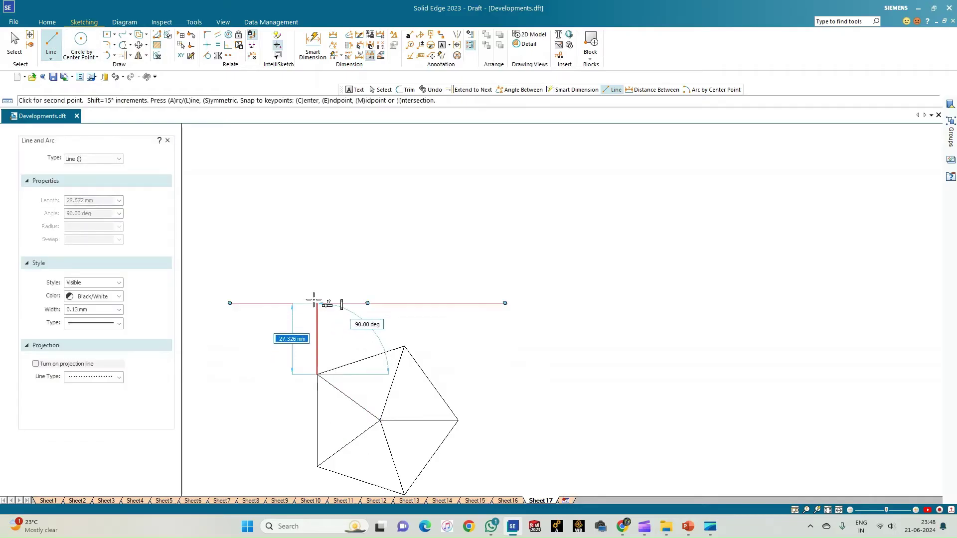
{"action": "left_click", "coordinate": [317, 303]}
{"action": "key", "text": "Escape"}
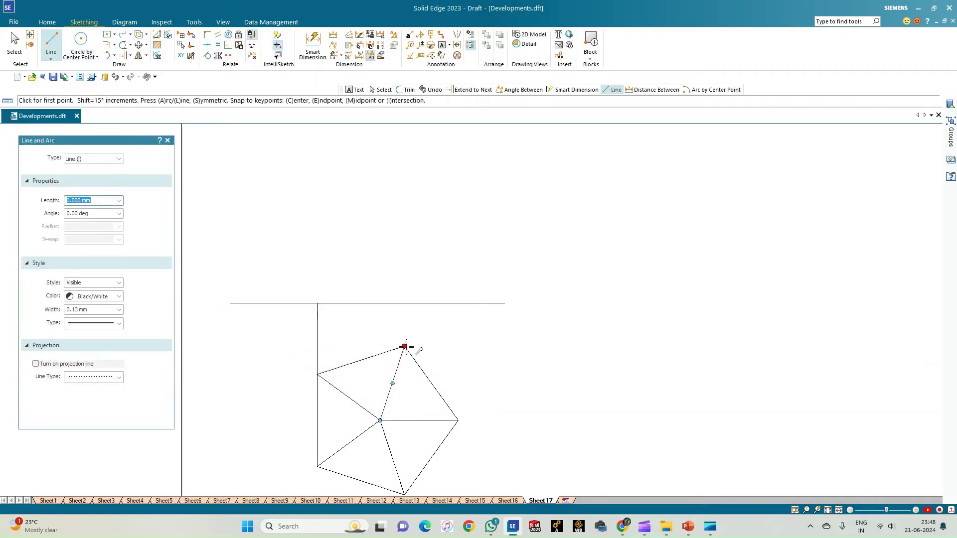
{"action": "left_click", "coordinate": [405, 495]}
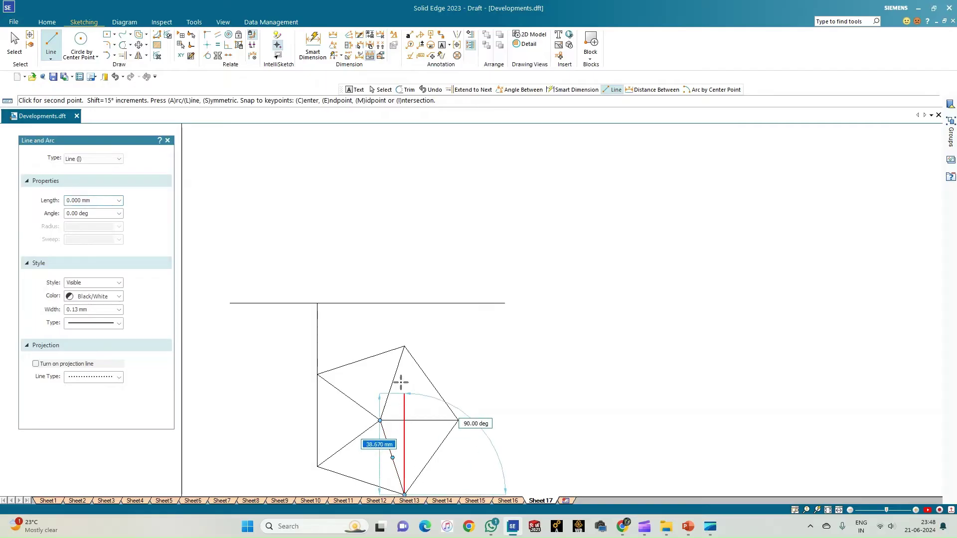
{"action": "left_click", "coordinate": [405, 303]}
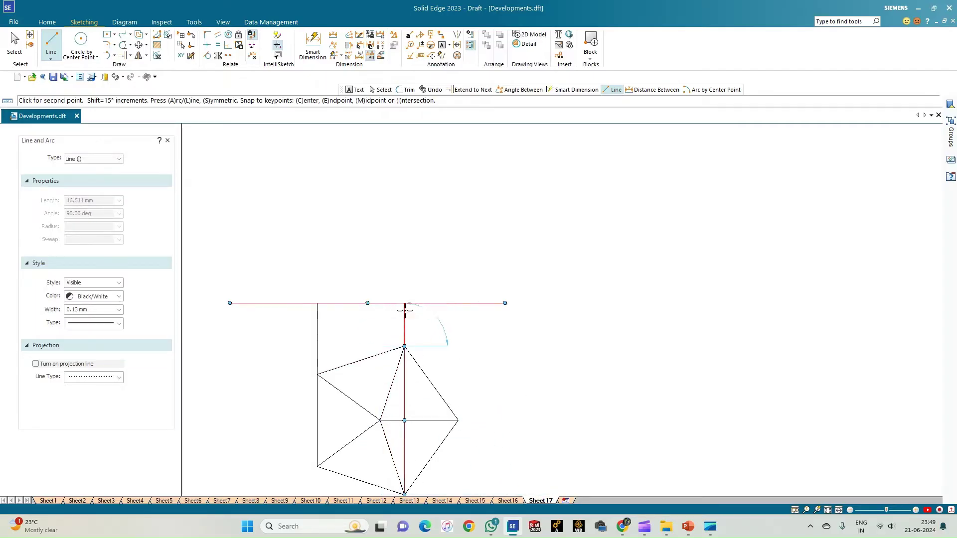
{"action": "key", "text": "Escape"}
Step: Draw vertical projectors from the pentagon's right vertex and its centre up to the reference line
{"action": "left_click", "coordinate": [458, 420]}
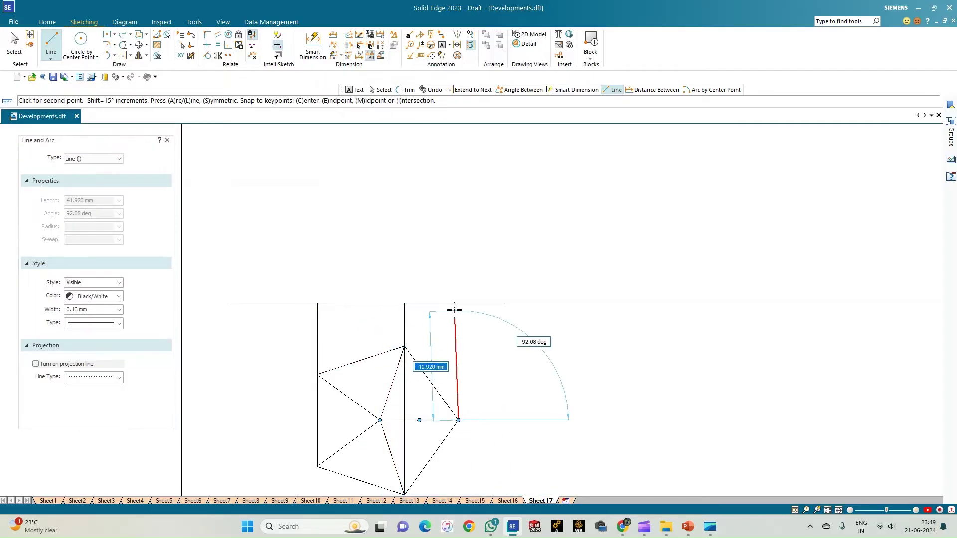
{"action": "left_click", "coordinate": [458, 303]}
{"action": "key", "text": "Escape"}
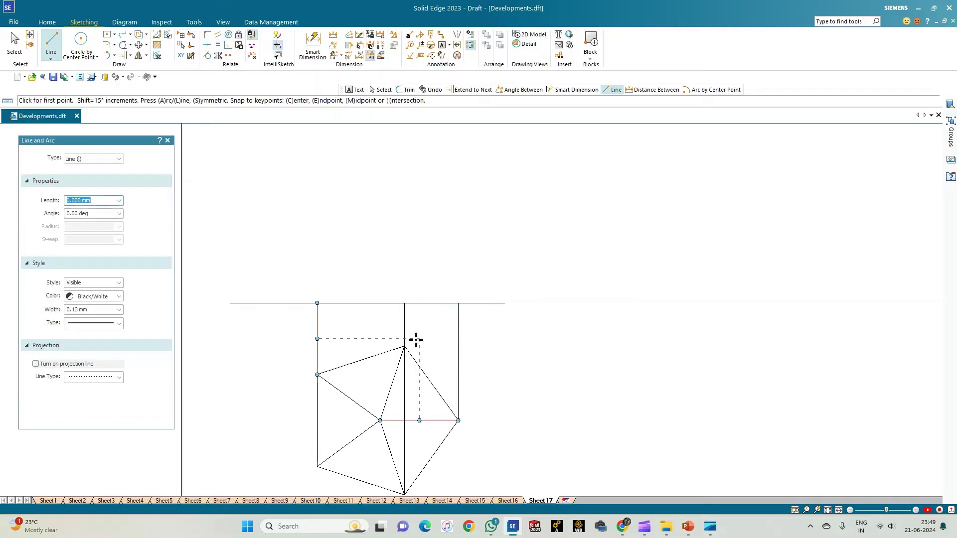
{"action": "left_click", "coordinate": [380, 421]}
{"action": "left_click", "coordinate": [379, 304]}
{"action": "key", "text": "Escape"}
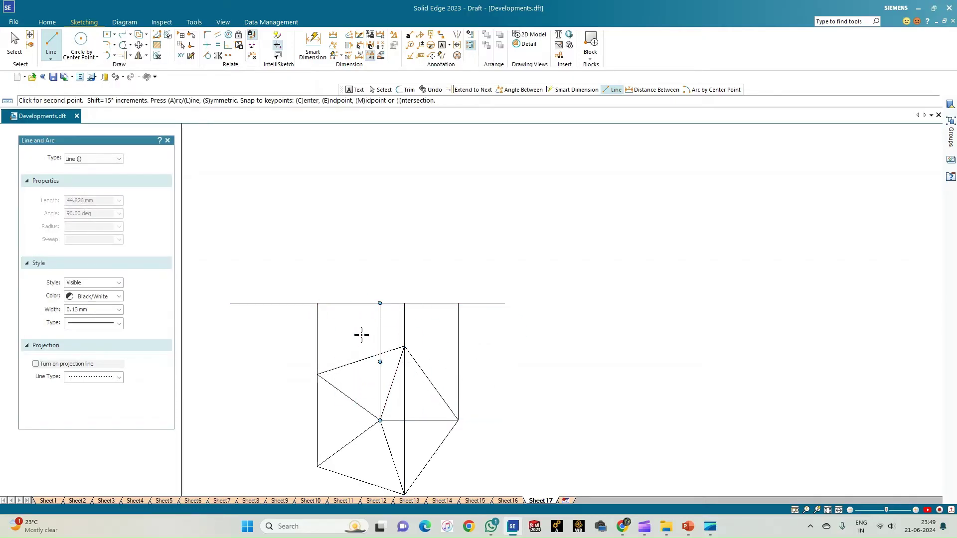
Step: Set the line type to dash-dot and turn off midpoint recognition in the IntelliSketch relationships
{"action": "left_click", "coordinate": [56, 43]}
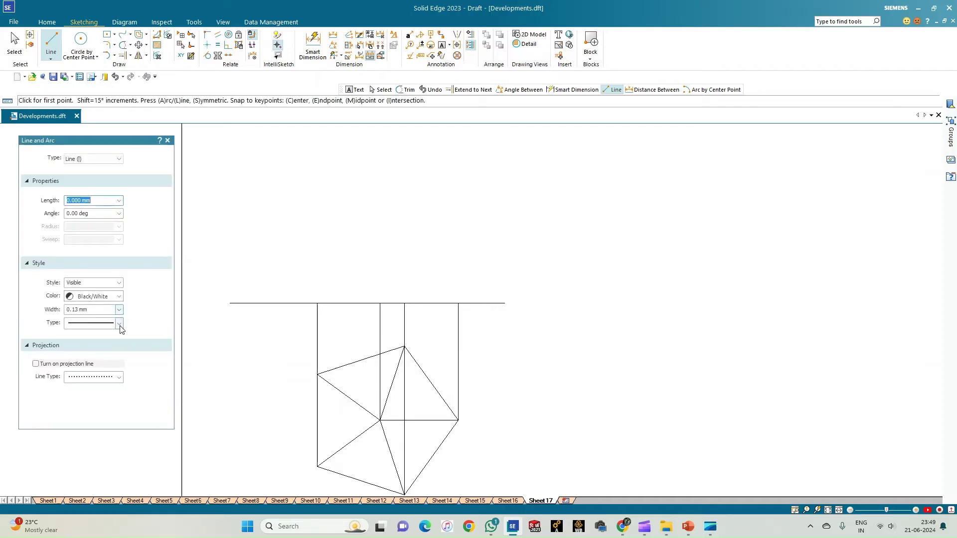
{"action": "left_click", "coordinate": [120, 324]}
{"action": "left_click", "coordinate": [92, 348]}
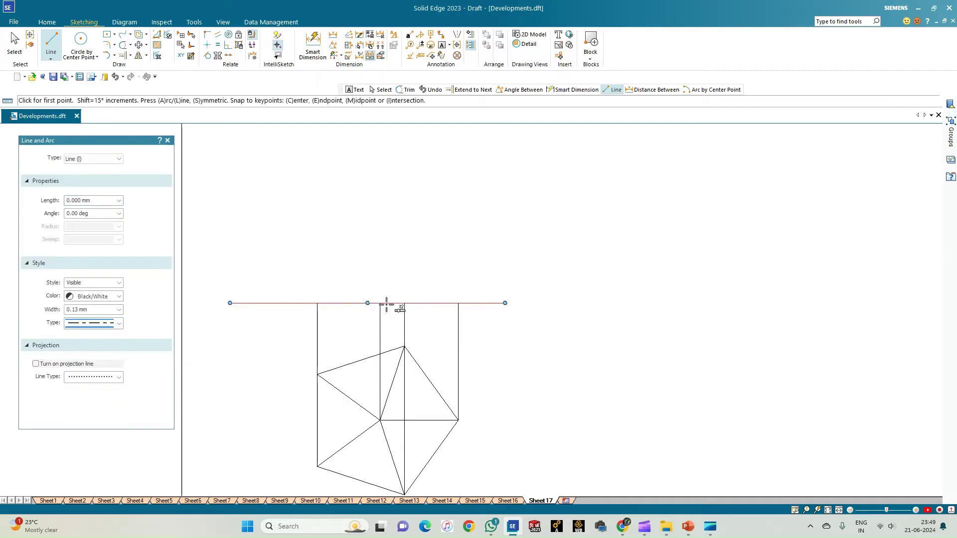
{"action": "left_click", "coordinate": [380, 304]}
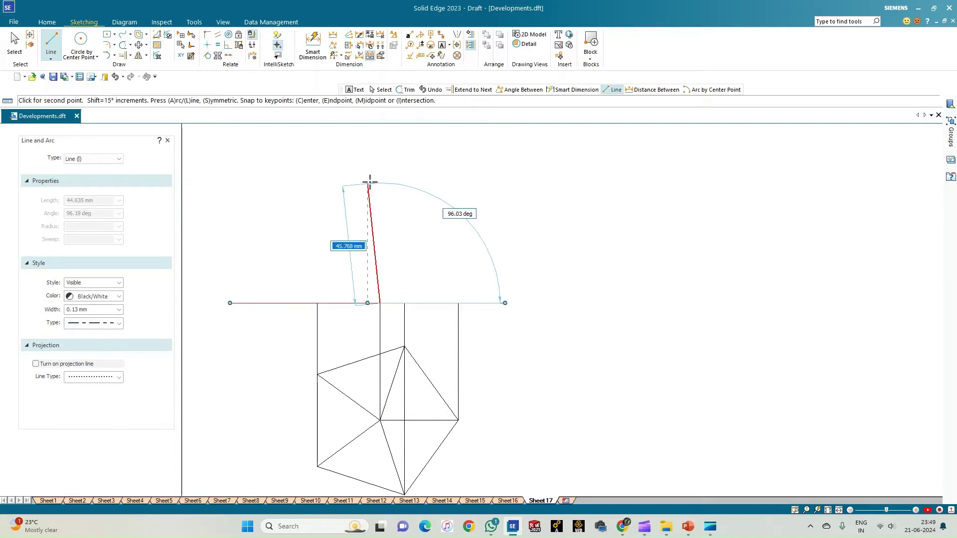
{"action": "left_click", "coordinate": [280, 55]}
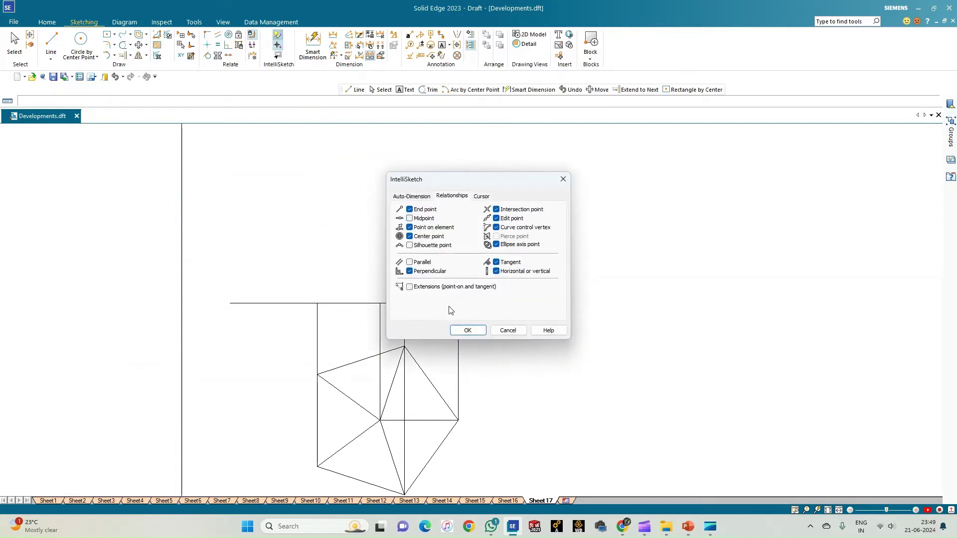
{"action": "left_click", "coordinate": [468, 330]}
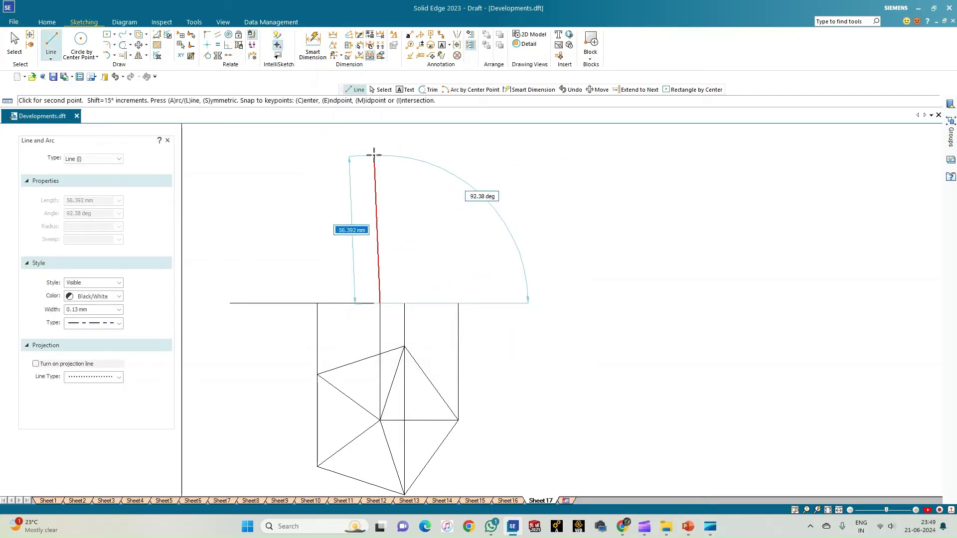
Step: Draw the pyramid axis 65 mm long at 90° upward from where the centre's projector meets the reference line
{"action": "type", "text": "65"}
{"action": "key", "text": "Tab"}
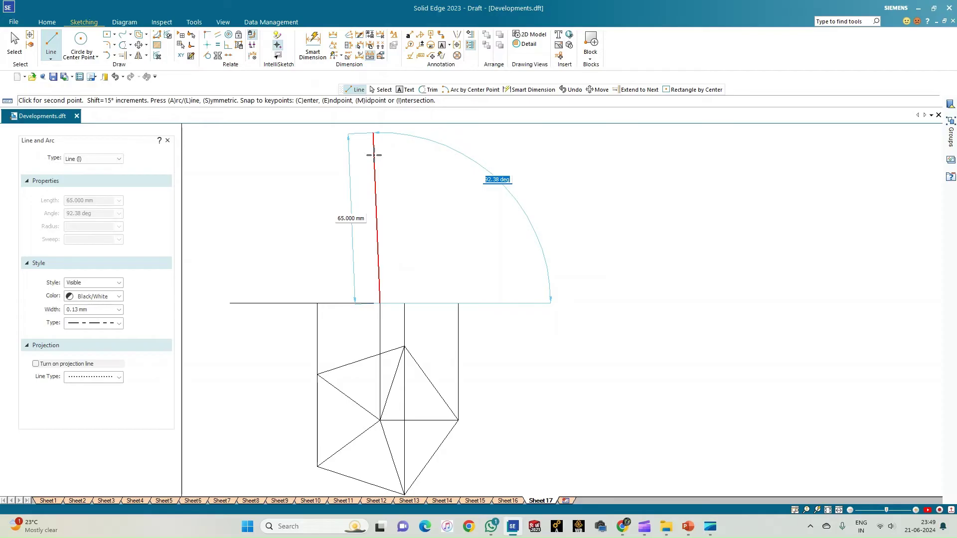
{"action": "type", "text": "90"}
{"action": "key", "text": "Return"}
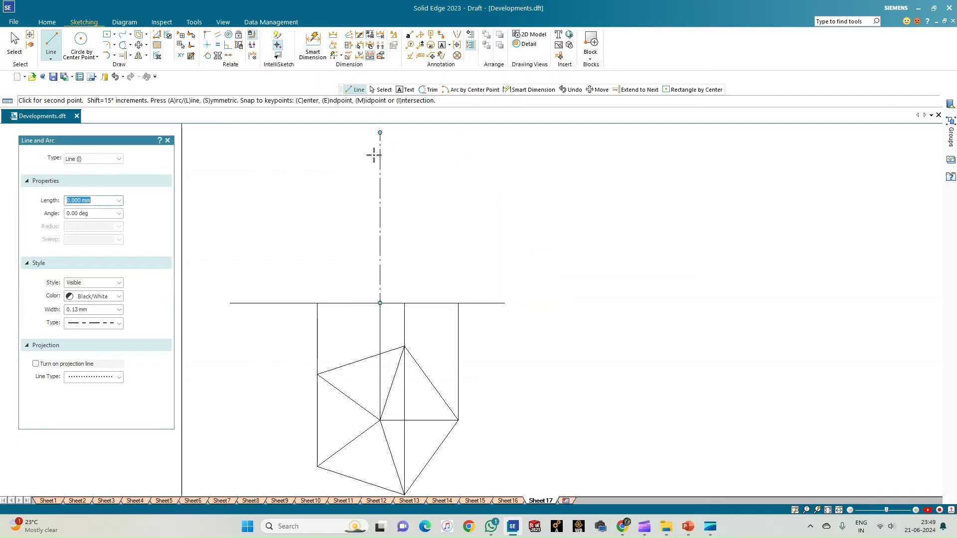
{"action": "key", "text": "Escape"}
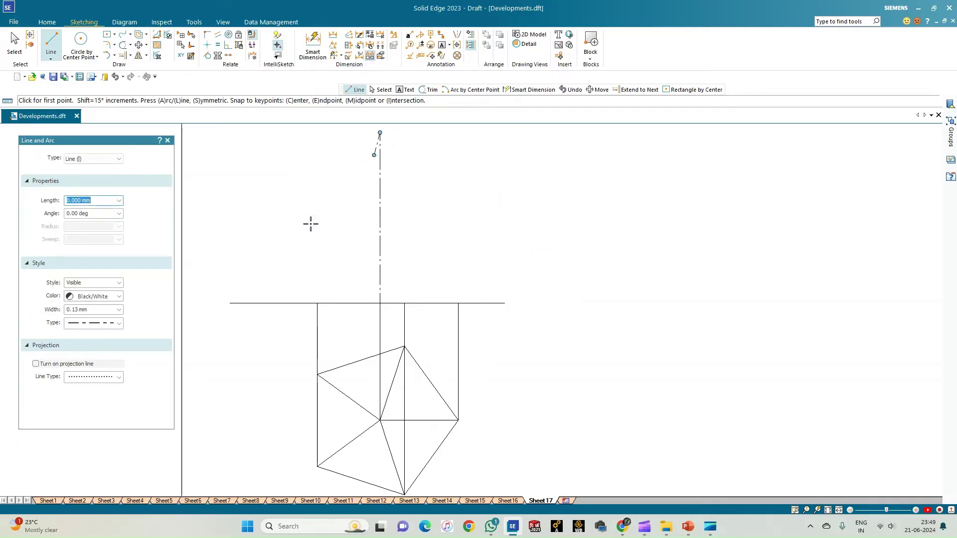
{"action": "key", "text": "Escape"}
Step: Draw the front view's right slant edge as a continuous line from the apex to the right vertex's projector on the reference line
{"action": "left_click", "coordinate": [51, 44]}
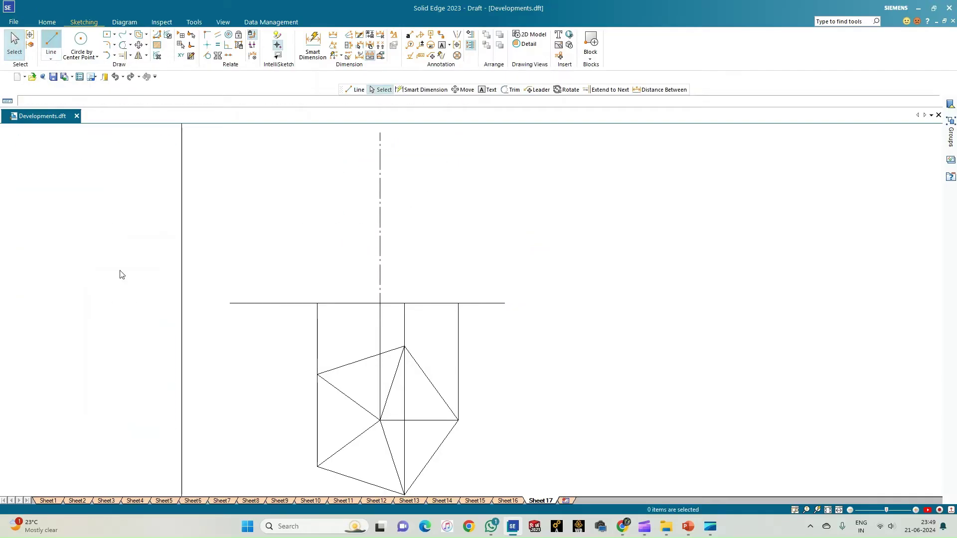
{"action": "left_click", "coordinate": [121, 325]}
{"action": "left_click", "coordinate": [104, 336]}
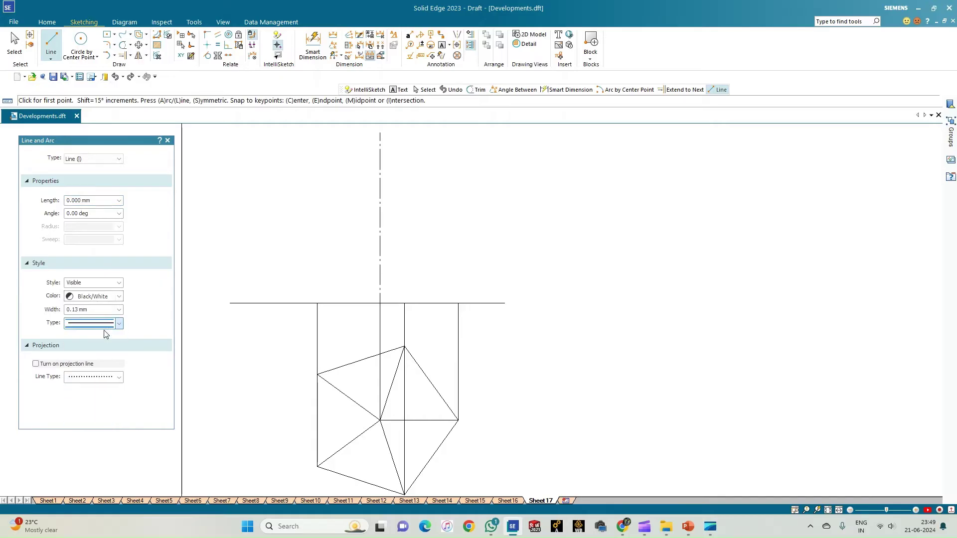
{"action": "left_click", "coordinate": [380, 133]}
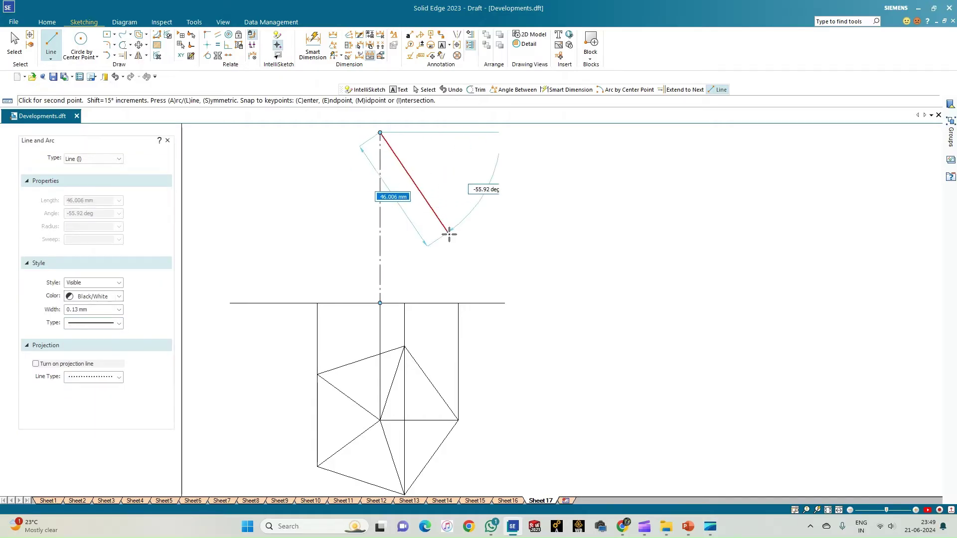
{"action": "left_click", "coordinate": [458, 303]}
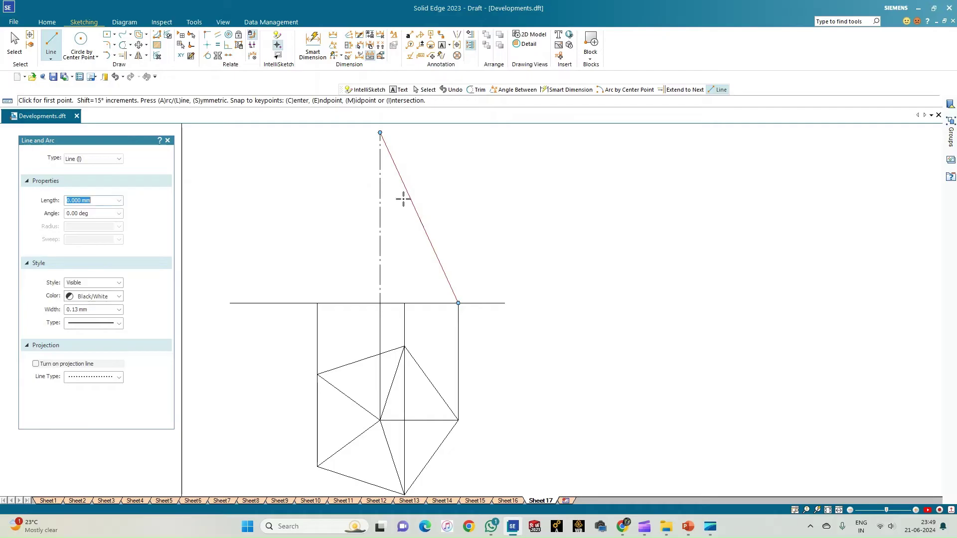
Step: Draw the remaining front view edges from the apex to the middle and left vertex projectors on the reference line
{"action": "left_click", "coordinate": [380, 132]}
{"action": "left_click", "coordinate": [404, 303]}
{"action": "right_click", "coordinate": [425, 283]}
{"action": "left_click", "coordinate": [380, 133]}
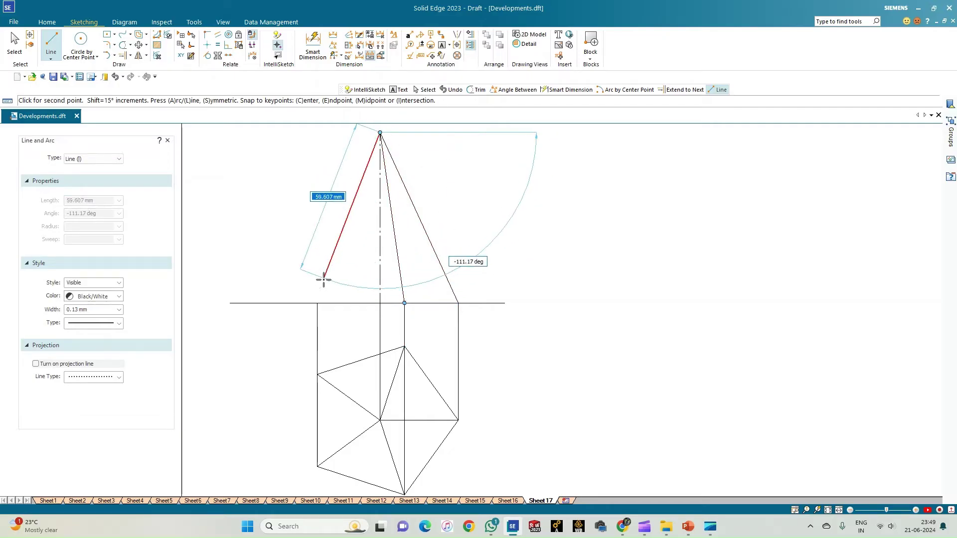
{"action": "left_click", "coordinate": [318, 303]}
{"action": "right_click", "coordinate": [299, 248]}
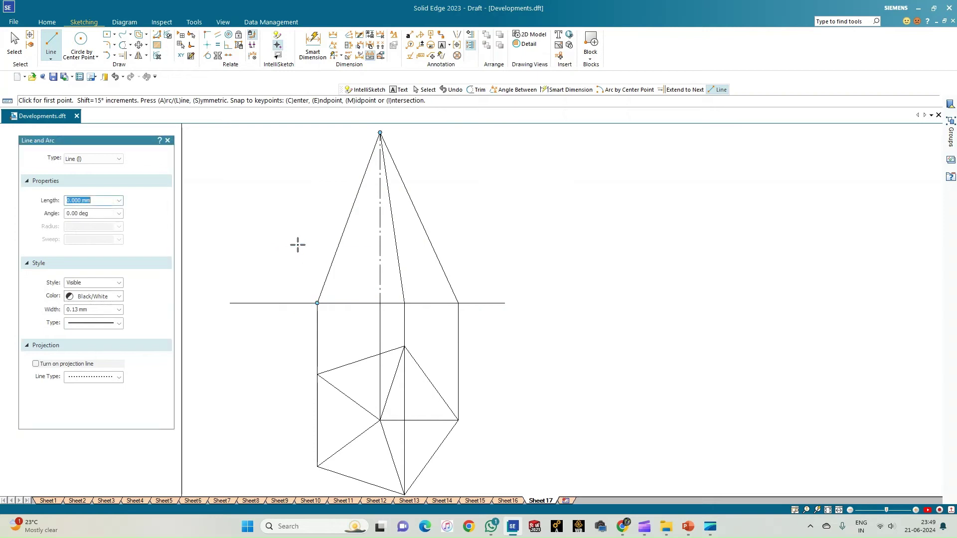
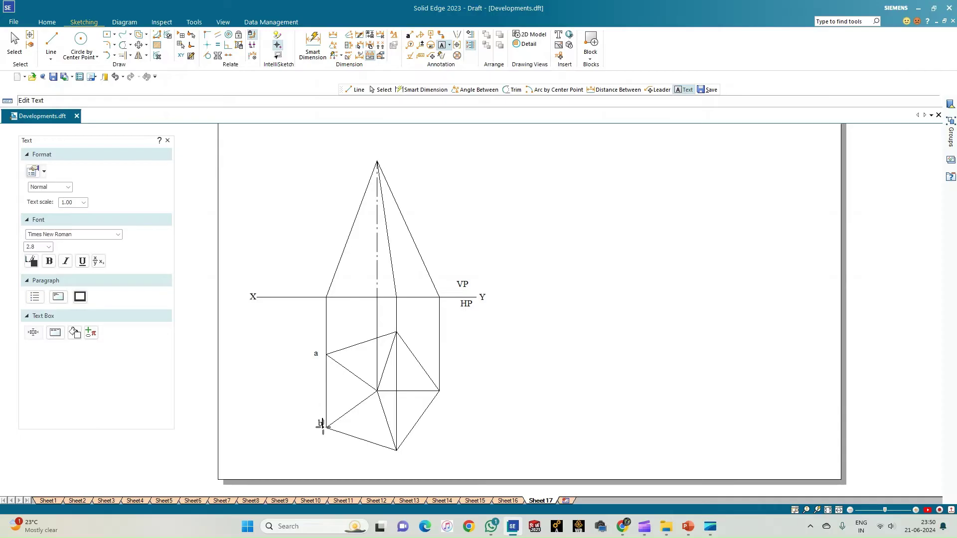
Step: Label the remaining top view vertices c, d and e, and the pentagon's centre o(o1)
{"action": "left_click", "coordinate": [395, 445]}
{"action": "left_click", "coordinate": [400, 442]}
{"action": "type", "text": "c"}
{"action": "left_click", "coordinate": [442, 390]}
{"action": "left_click", "coordinate": [398, 322]}
{"action": "type", "text": "e"}
{"action": "left_click", "coordinate": [370, 400]}
Step: Label the front view apex o', the axis foot o1', and the base points d', c'(e') and b'(a')
{"action": "left_click", "coordinate": [376, 146]}
{"action": "left_click", "coordinate": [375, 146]}
{"action": "left_click", "coordinate": [313, 282]}
{"action": "left_click", "coordinate": [304, 287]}
{"action": "left_click", "coordinate": [307, 283]}
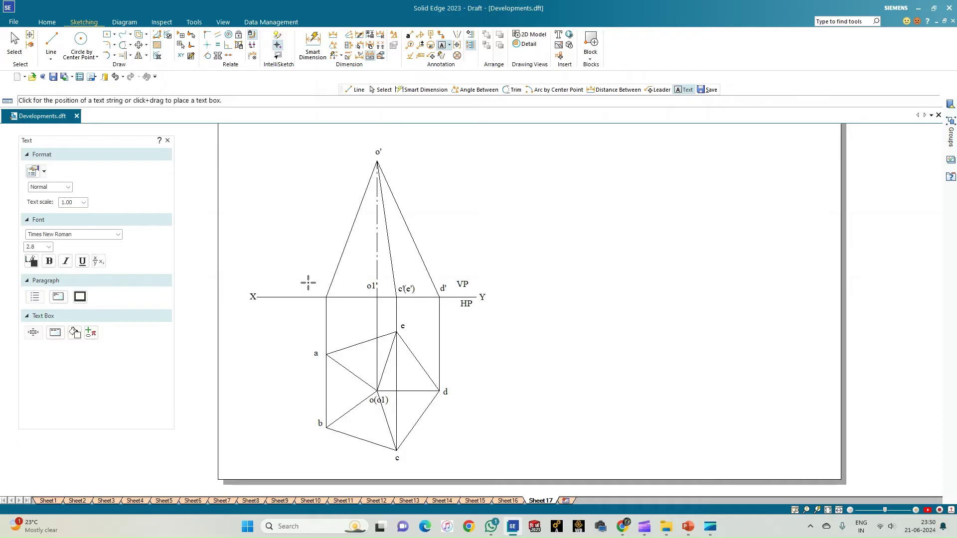
{"action": "left_click", "coordinate": [309, 282]}
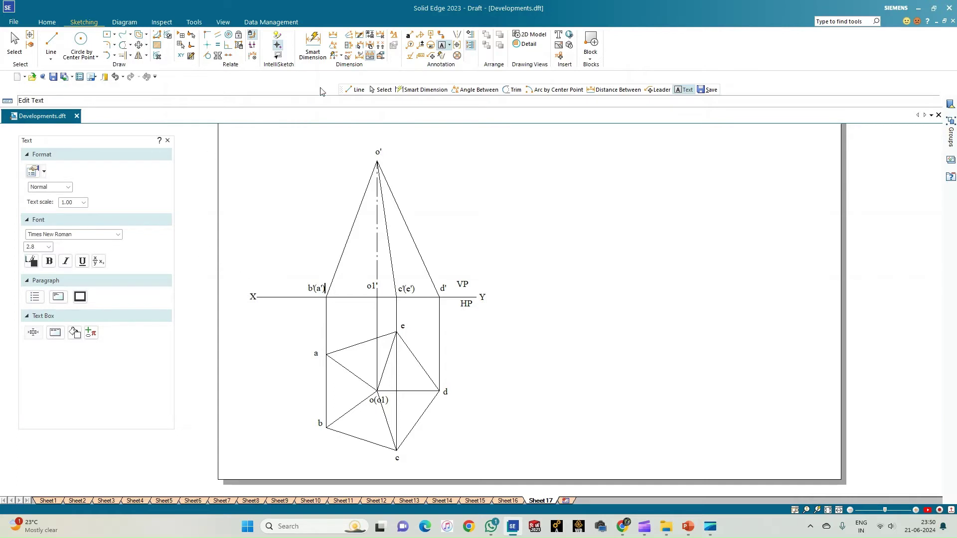
Step: Dimension the axis height beside the front view and the base side bc below the top view
{"action": "left_click", "coordinate": [312, 44]}
{"action": "left_click", "coordinate": [376, 244]}
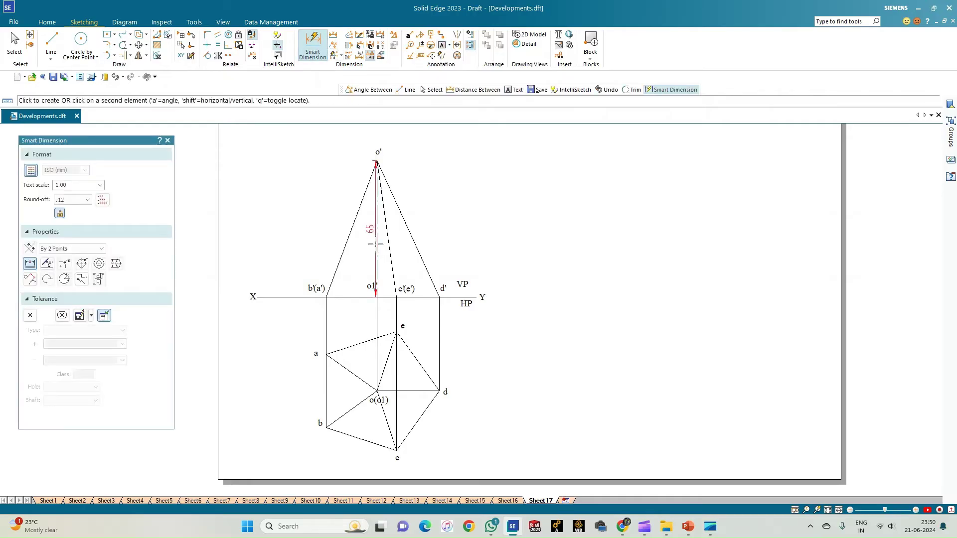
{"action": "left_click", "coordinate": [278, 240]}
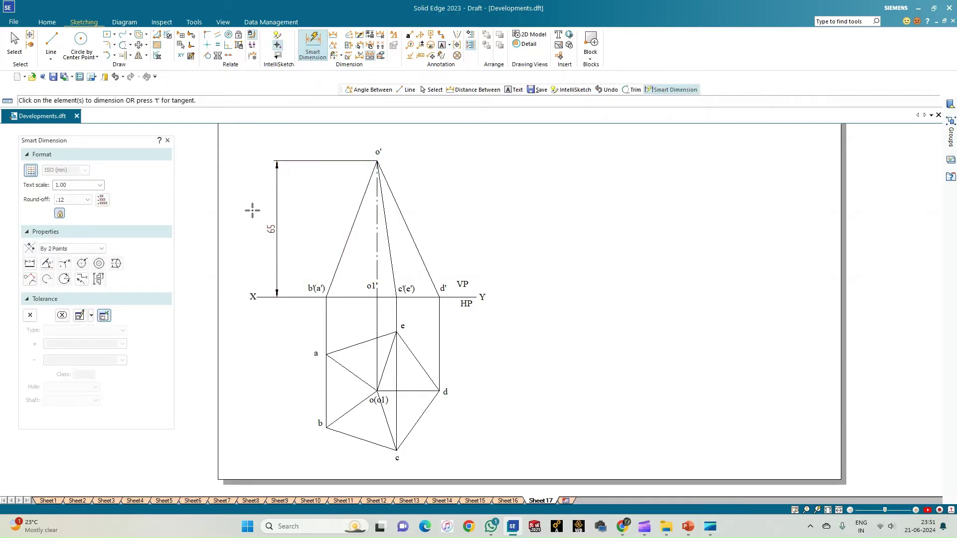
{"action": "left_click", "coordinate": [355, 437]}
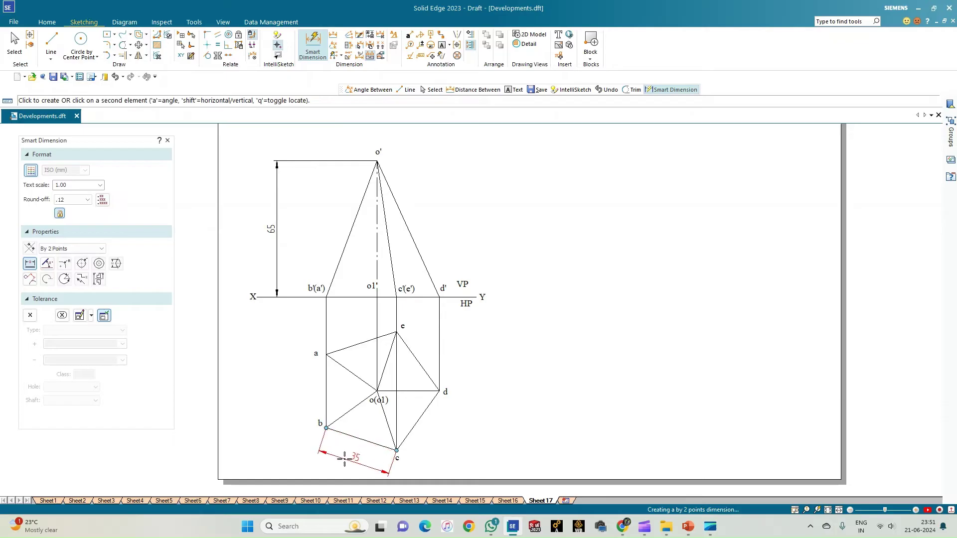
{"action": "left_click", "coordinate": [344, 458]}
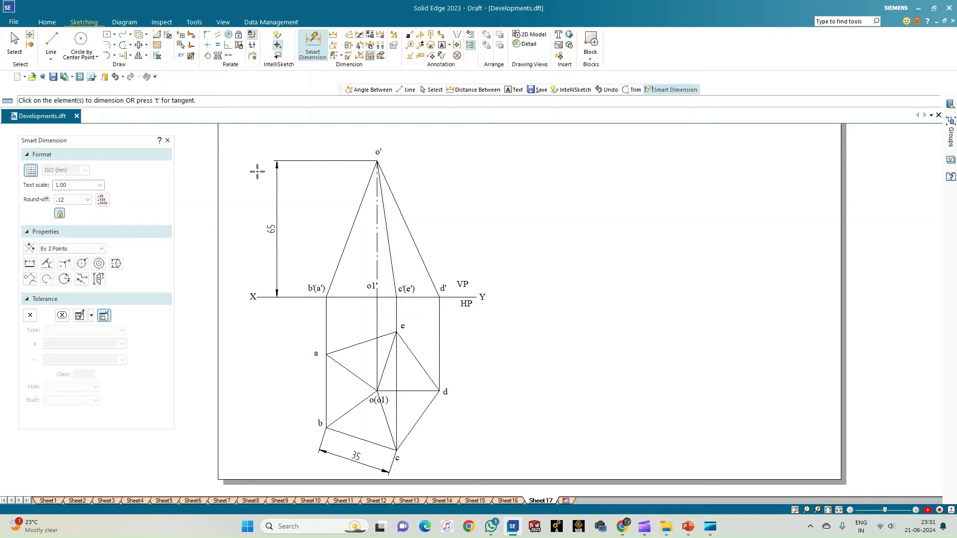
Step: Draw a 30 mm line straight down the front view axis from apex o', using the long-dash, double-short-dash line type
{"action": "left_click", "coordinate": [52, 40]}
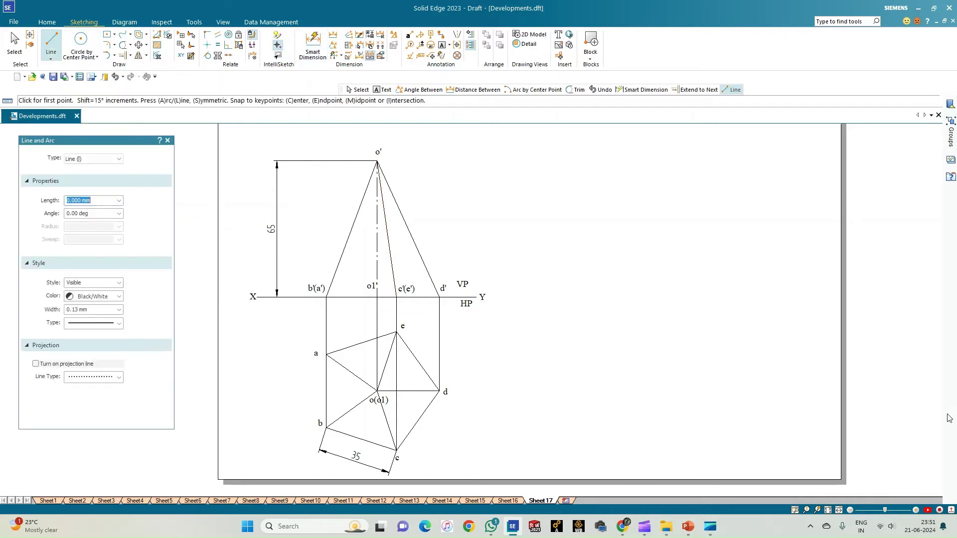
{"action": "left_click", "coordinate": [119, 324]}
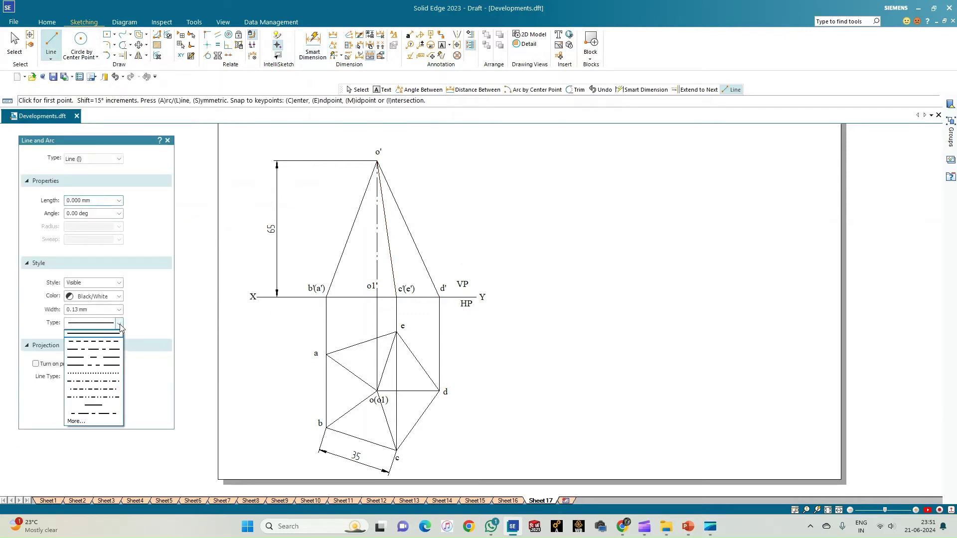
{"action": "left_click", "coordinate": [100, 366]}
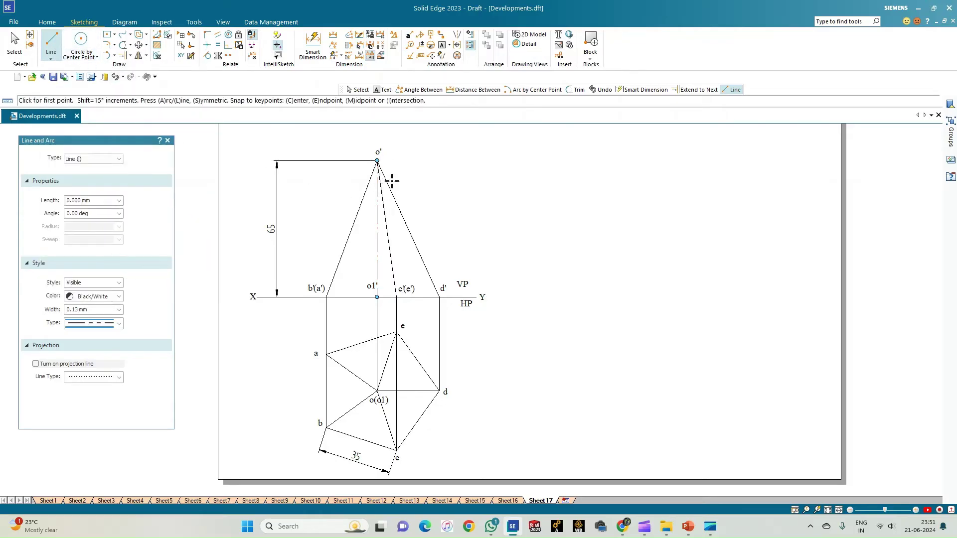
{"action": "left_click", "coordinate": [377, 161]}
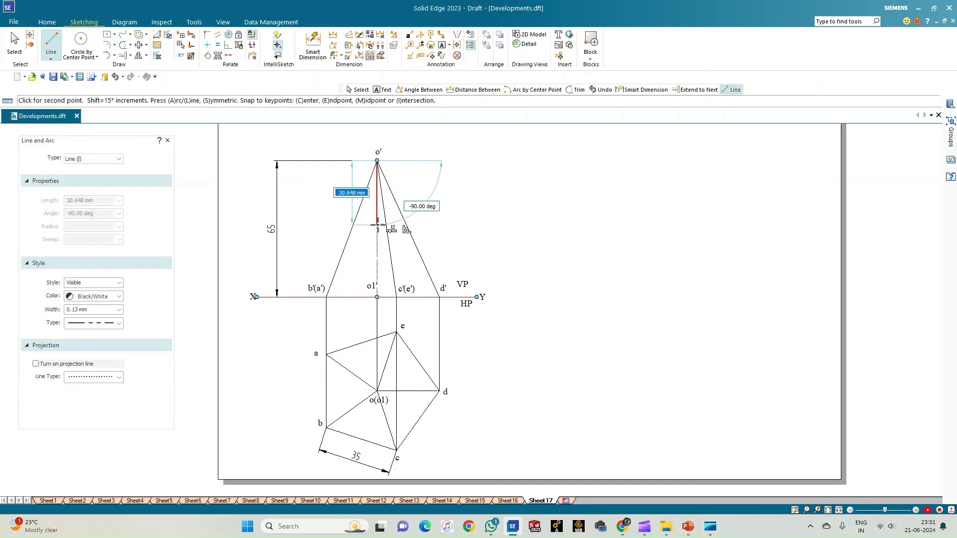
{"action": "type", "text": "30"}
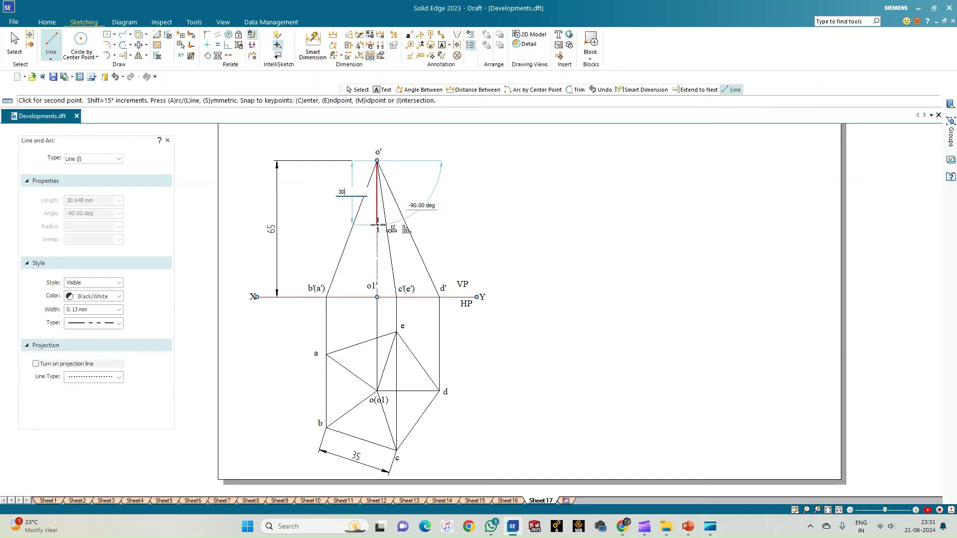
{"action": "key", "text": "Tab"}
{"action": "key", "text": "Return"}
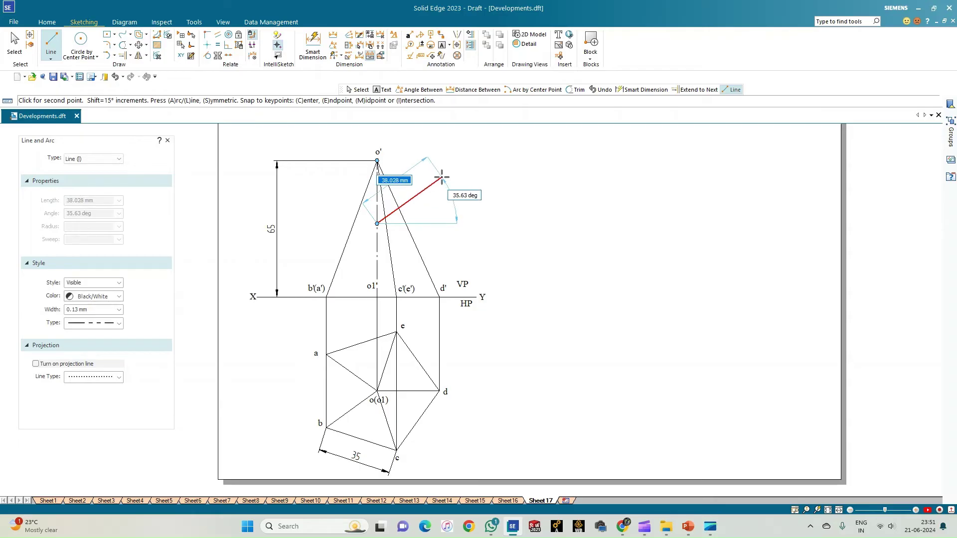
Step: Draw the cutting plane line from that point on the axis at 30°, about 38 mm long towards the right
{"action": "key", "text": "Tab"}
{"action": "type", "text": "30"}
{"action": "key", "text": "Tab"}
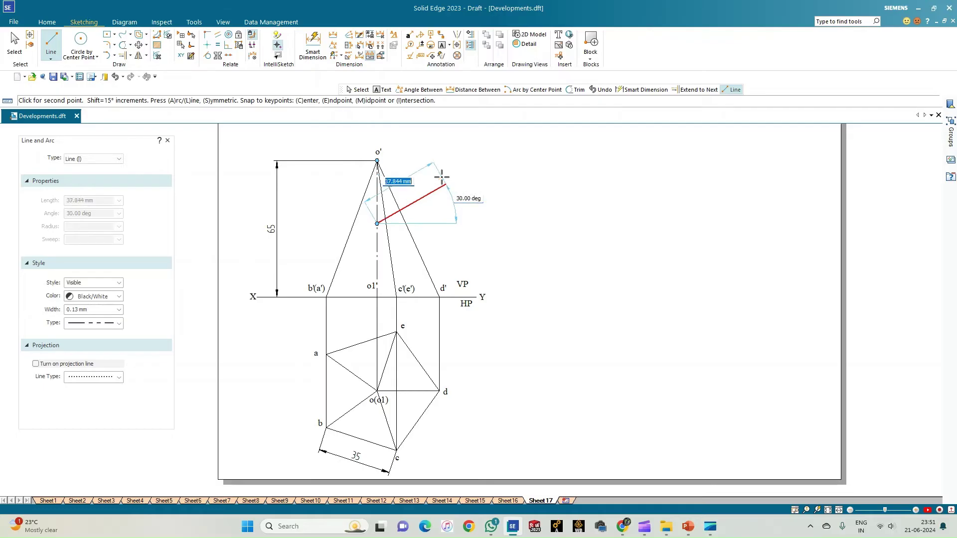
{"action": "key", "text": "Return"}
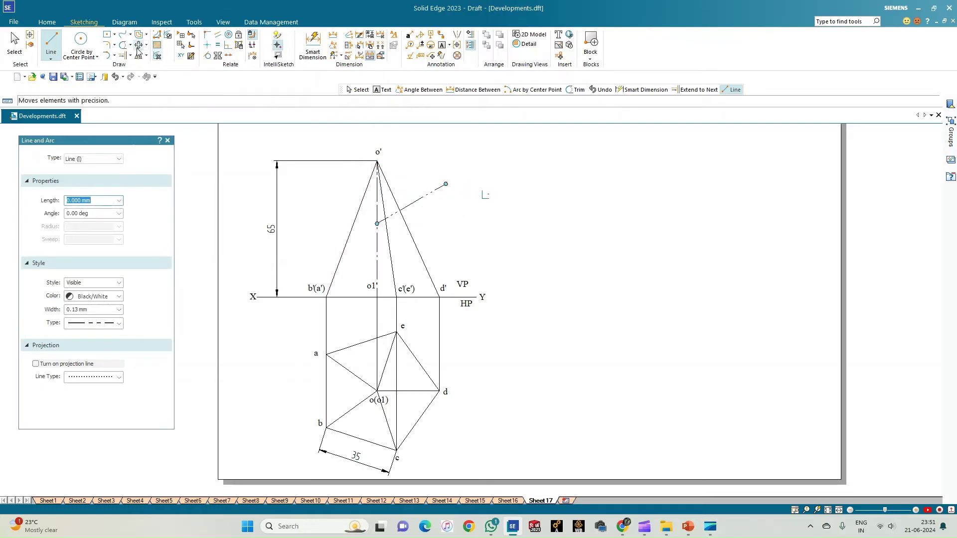
Step: Extend the cutting plane line to the left slant edge and trim its overhang beyond the right slant edge
{"action": "left_click", "coordinate": [122, 56]}
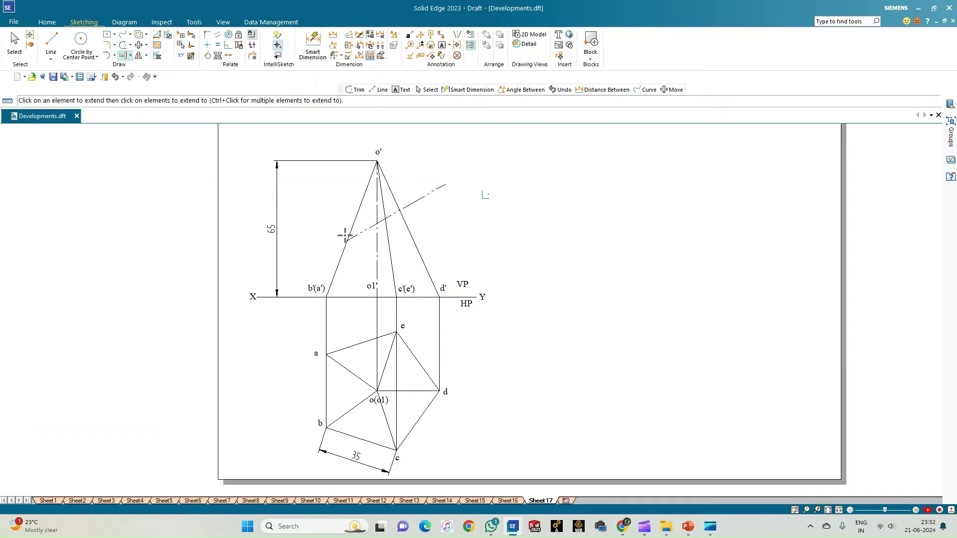
{"action": "left_click", "coordinate": [125, 47]}
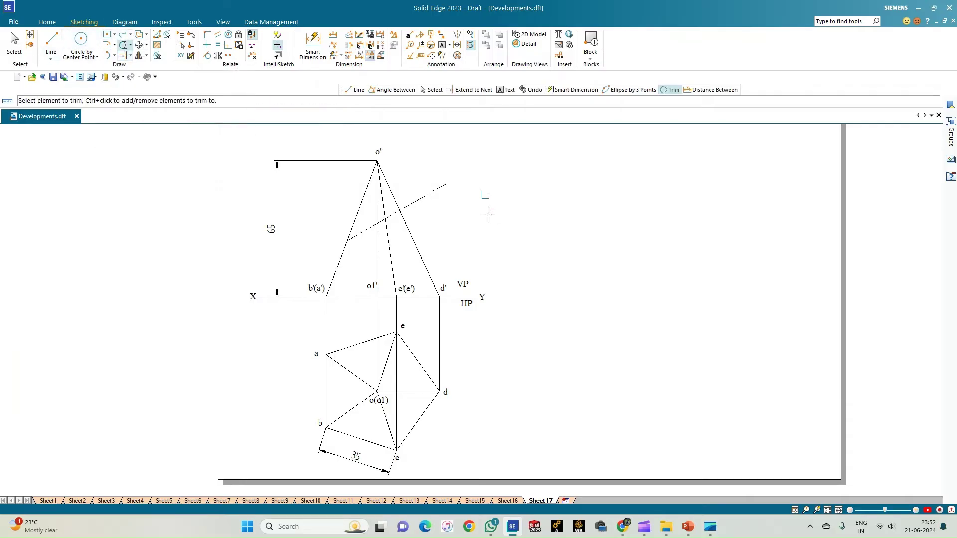
{"action": "left_click", "coordinate": [434, 193]}
{"action": "scroll", "coordinate": [296, 236], "scroll_direction": "up", "scroll_amount": 2}
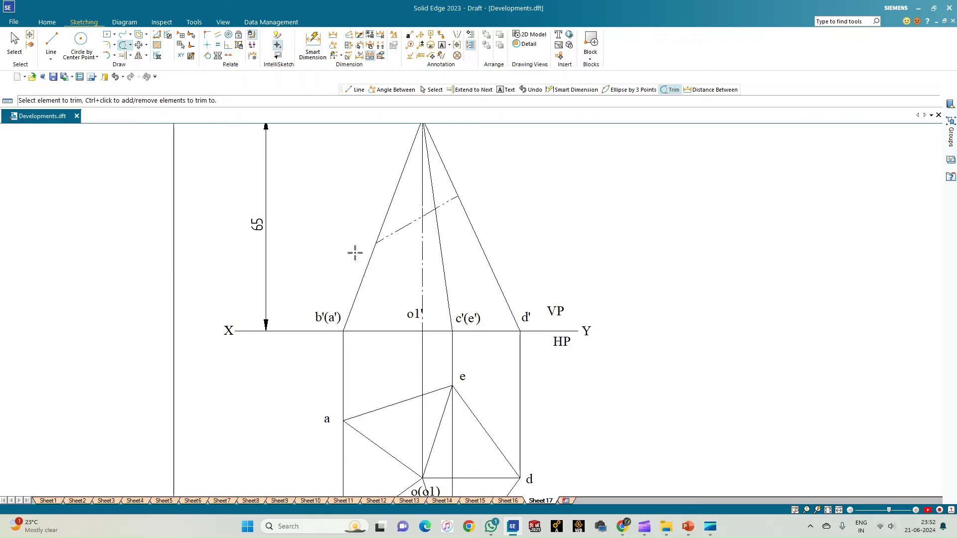
{"action": "left_click", "coordinate": [423, 167]}
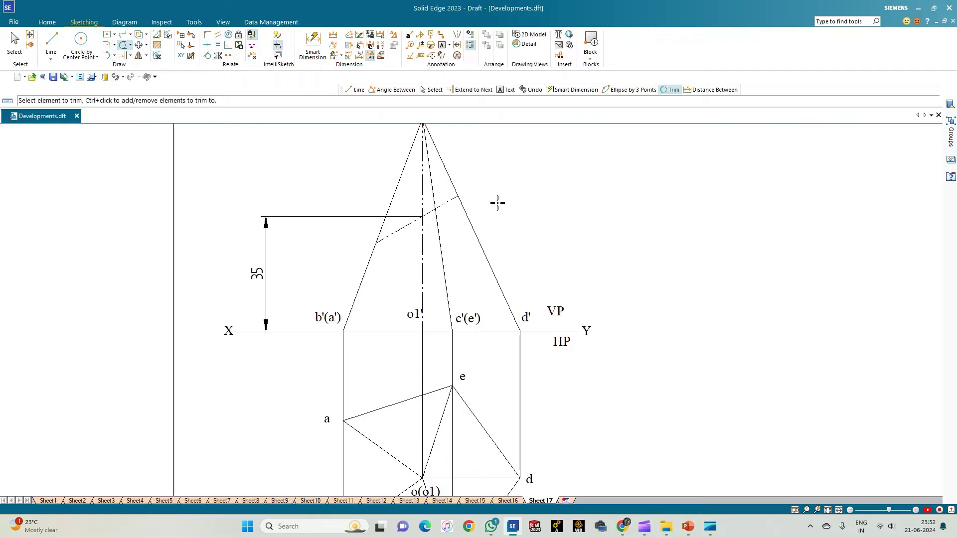
{"action": "scroll", "coordinate": [510, 194], "scroll_direction": "down", "scroll_amount": 2}
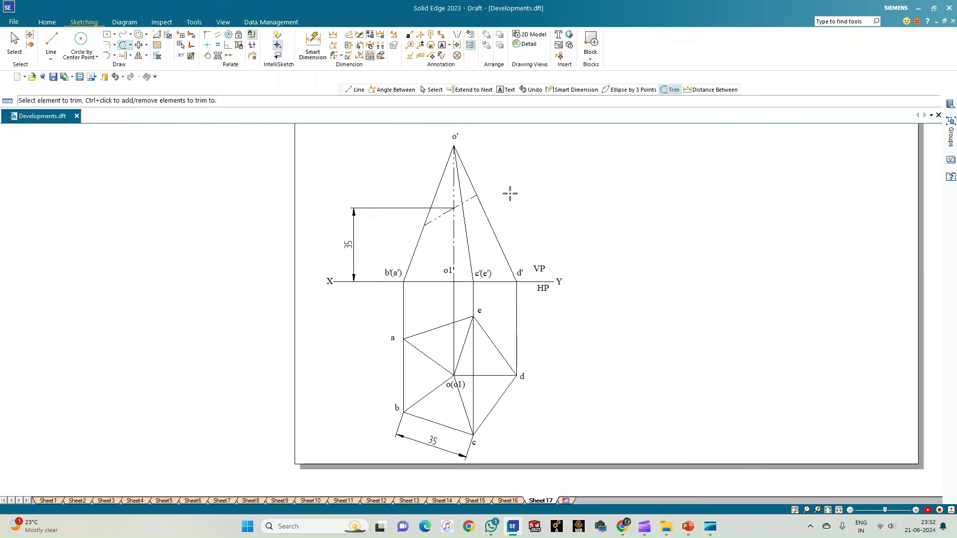
{"action": "key", "text": "ctrl+z"}
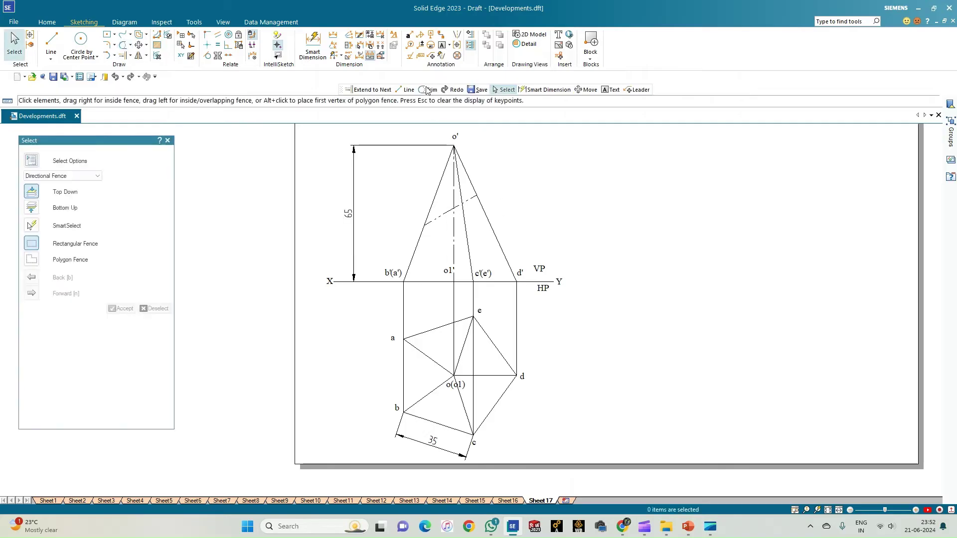
Step: Dimension the vertical distance from apex o' to the cutting plane's crossing on the axis, placing it beside the front view
{"action": "left_click", "coordinate": [333, 34]}
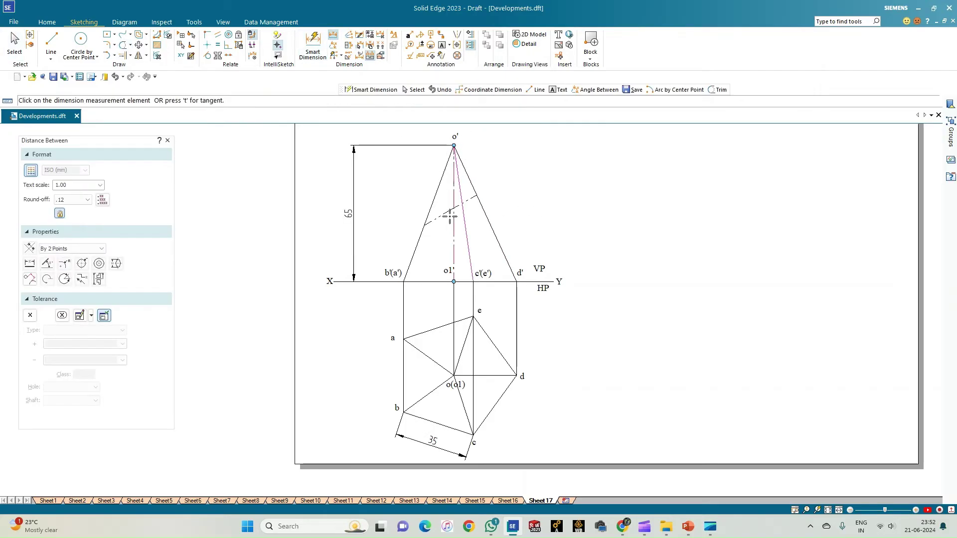
{"action": "scroll", "coordinate": [450, 210], "scroll_direction": "up", "scroll_amount": 2}
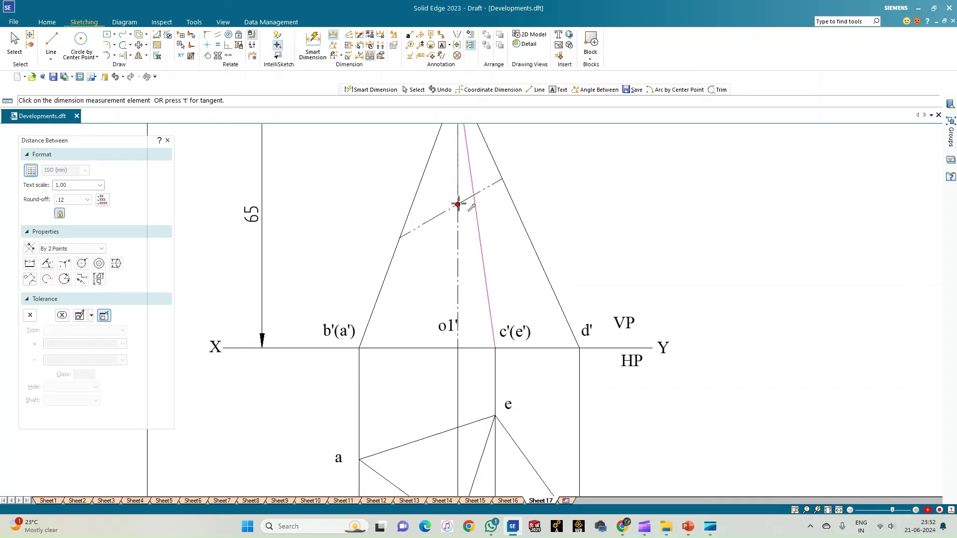
{"action": "left_click", "coordinate": [458, 204]}
{"action": "left_click", "coordinate": [338, 200]}
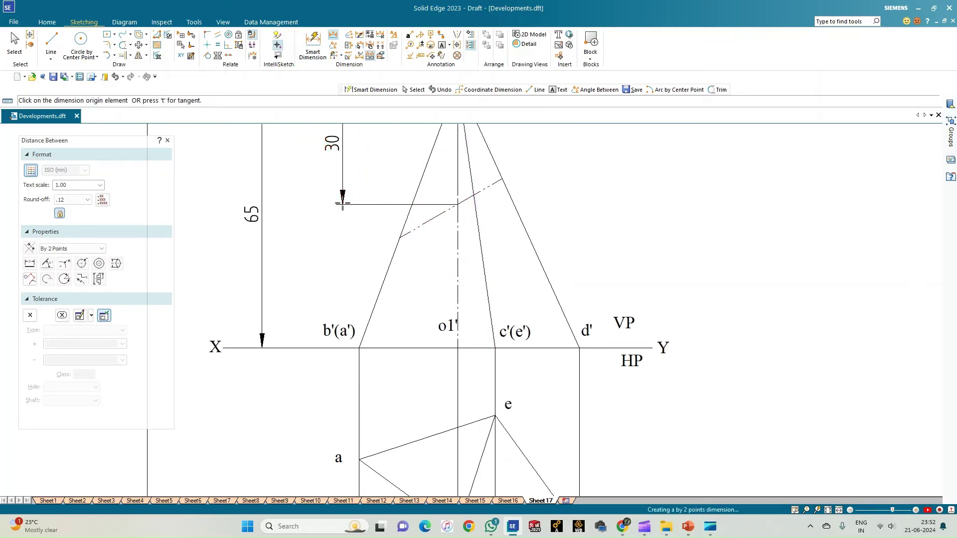
{"action": "scroll", "coordinate": [326, 269], "scroll_direction": "down", "scroll_amount": 2}
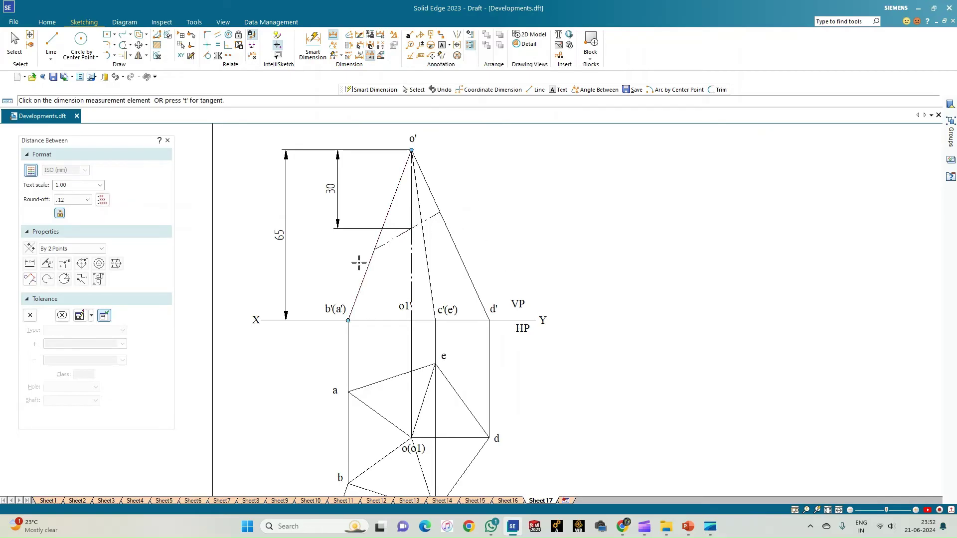
Step: Trace the truncated pyramid's left edge, base and right edge in the front view with continuous 0.50 mm lines
{"action": "scroll", "coordinate": [359, 263], "scroll_direction": "up", "scroll_amount": 2}
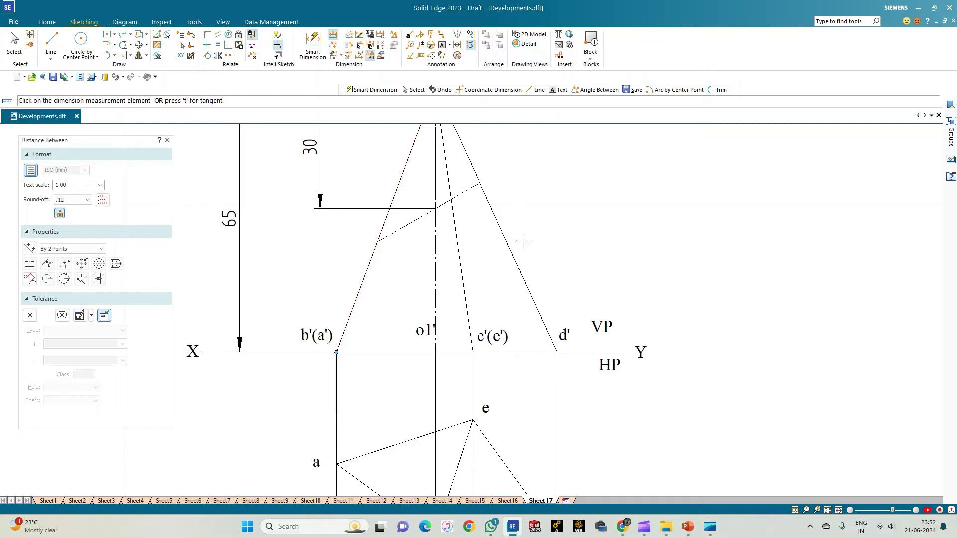
{"action": "left_click", "coordinate": [51, 40]}
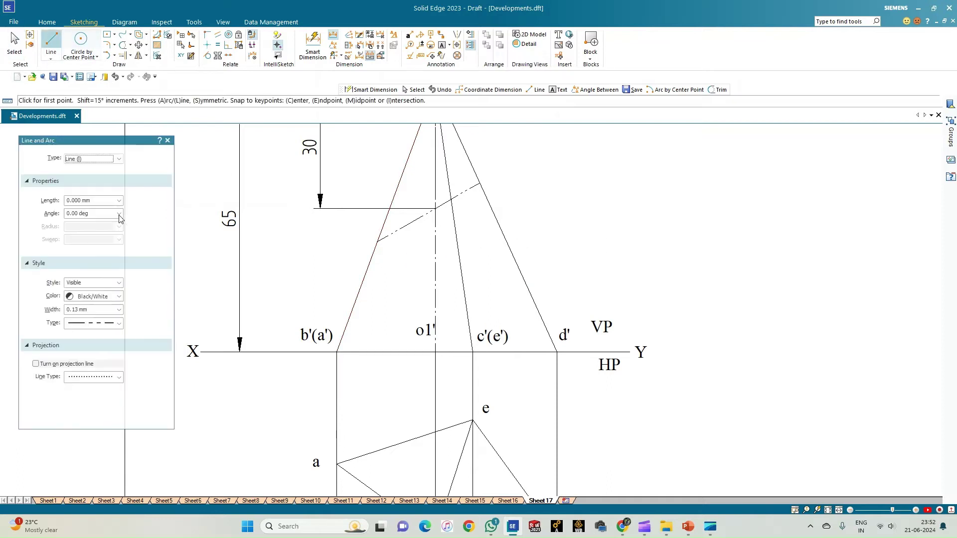
{"action": "left_click", "coordinate": [118, 324]}
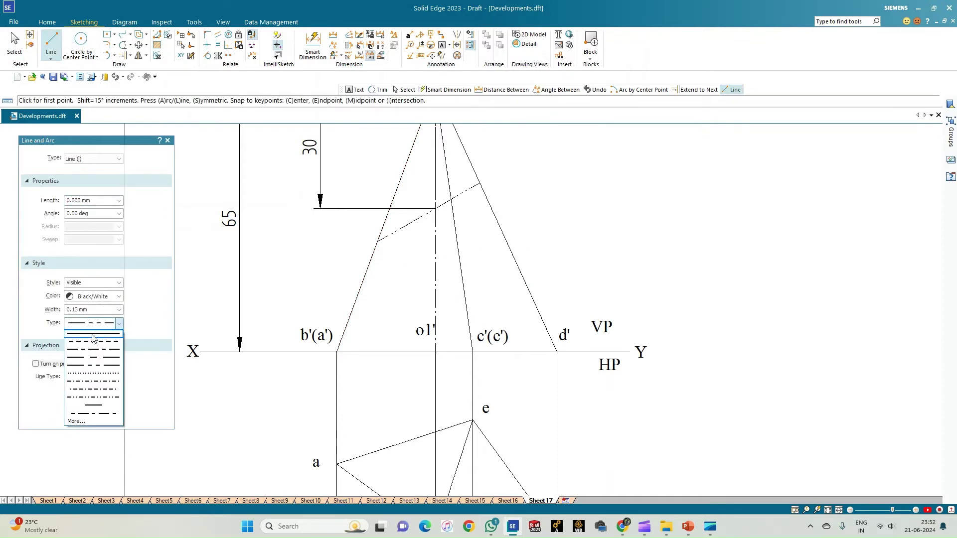
{"action": "left_click", "coordinate": [93, 339]}
{"action": "left_click", "coordinate": [119, 310]}
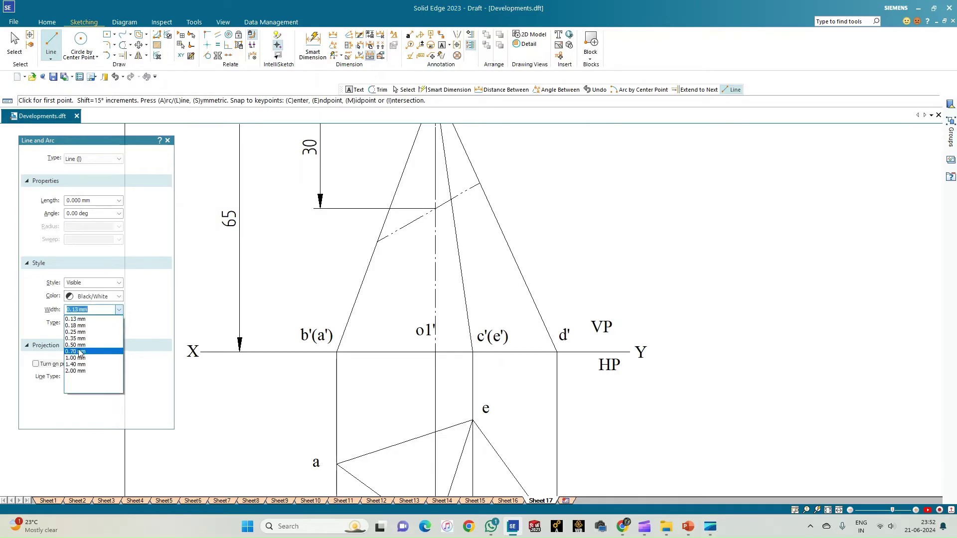
{"action": "left_click", "coordinate": [74, 345]}
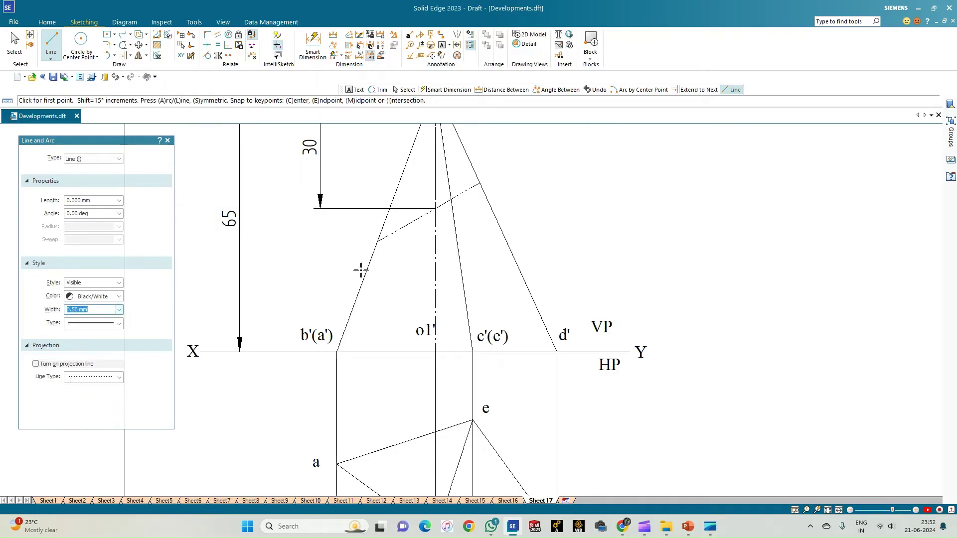
{"action": "left_click", "coordinate": [378, 242]}
{"action": "left_click", "coordinate": [338, 352]}
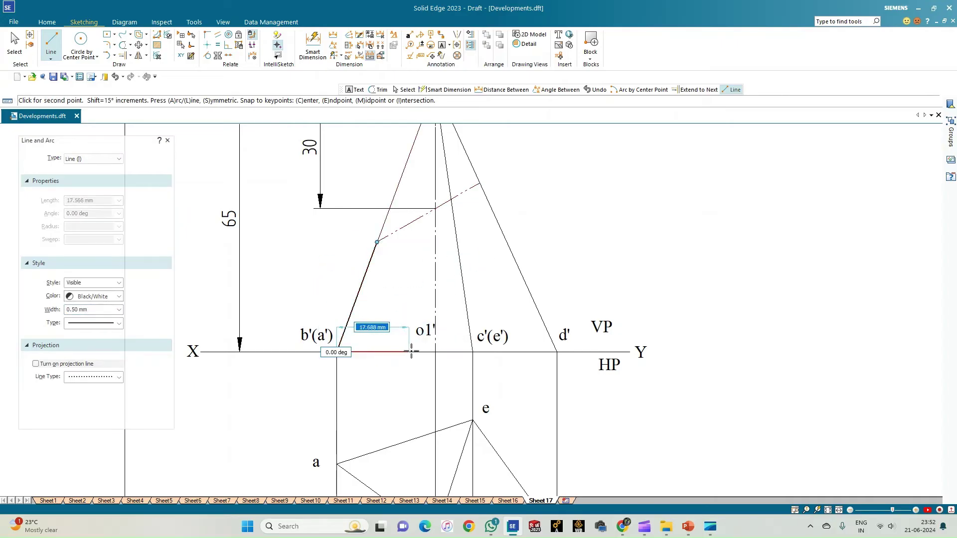
{"action": "left_click", "coordinate": [556, 352]}
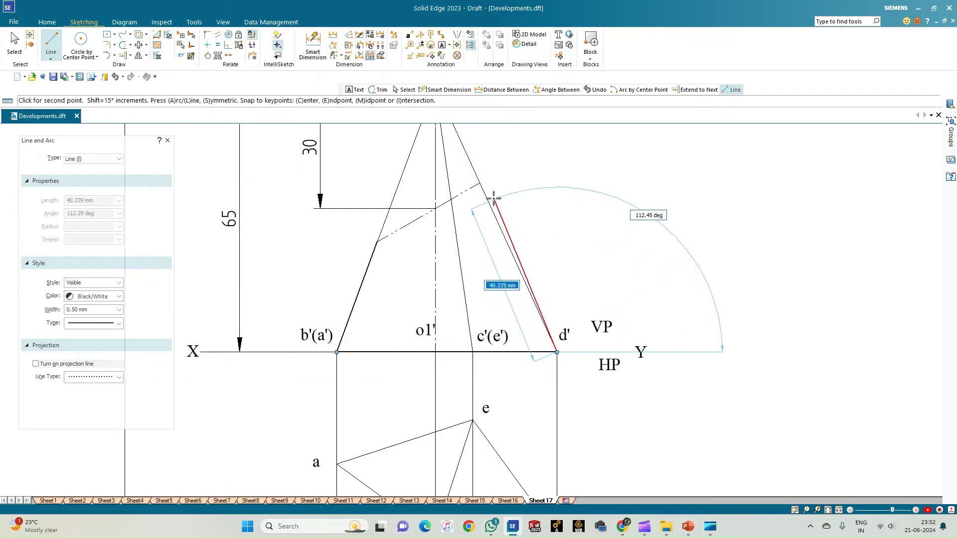
{"action": "left_click", "coordinate": [480, 184]}
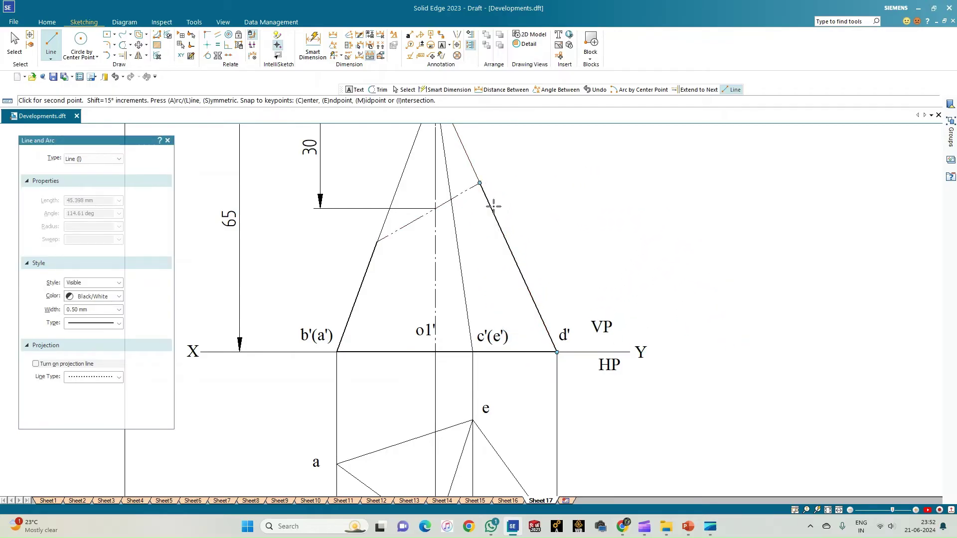
{"action": "right_click", "coordinate": [524, 227]}
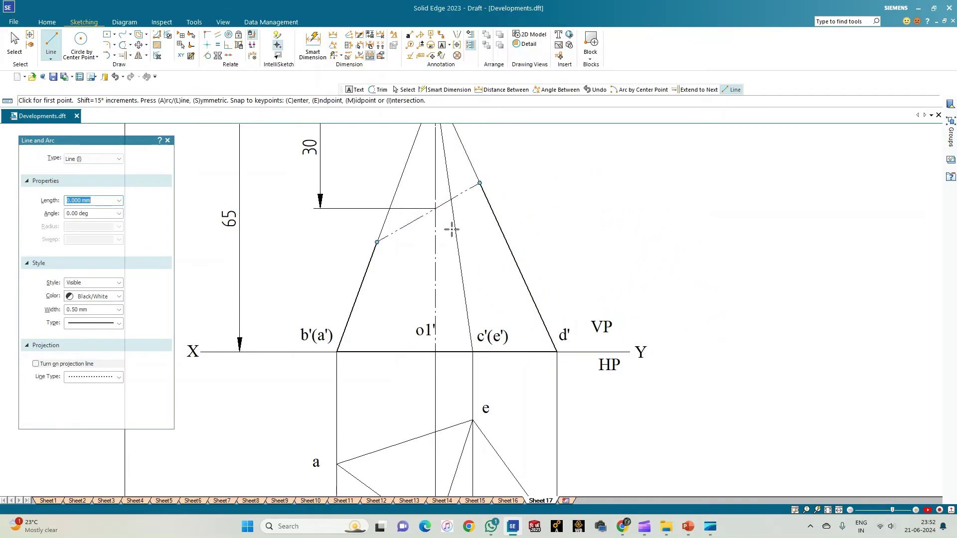
Step: Trace the middle edge from c'(e') up to the cutting plane line with the same thick line
{"action": "left_click", "coordinate": [472, 352]}
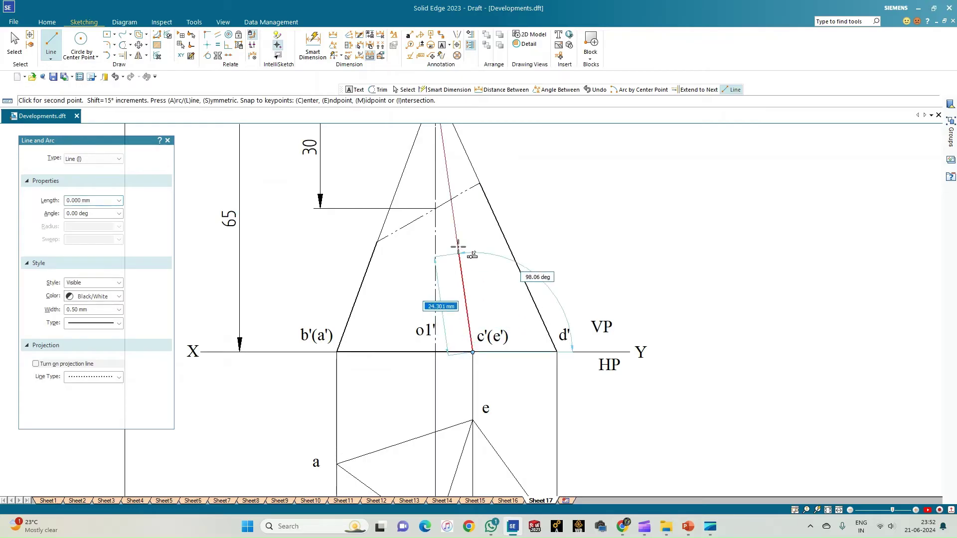
{"action": "left_click", "coordinate": [452, 200]}
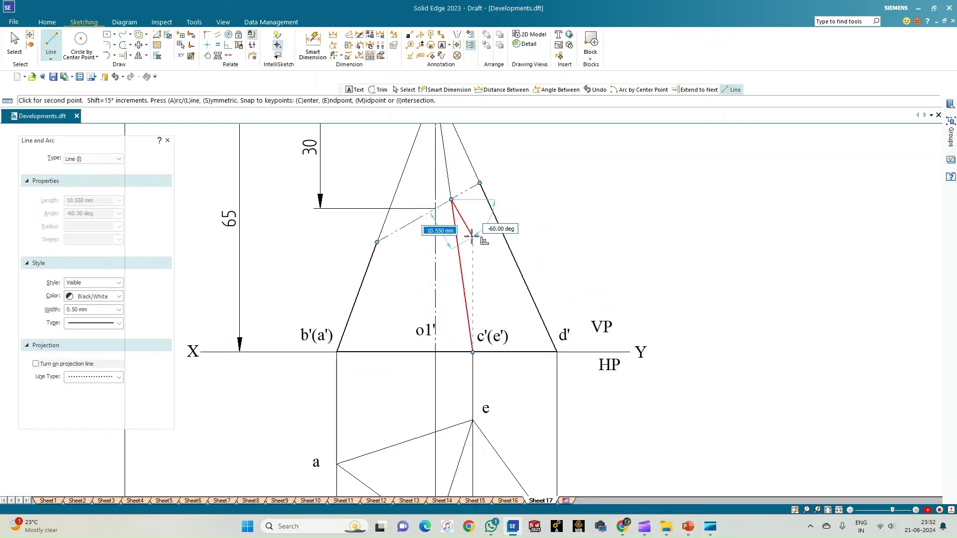
{"action": "right_click", "coordinate": [494, 291]}
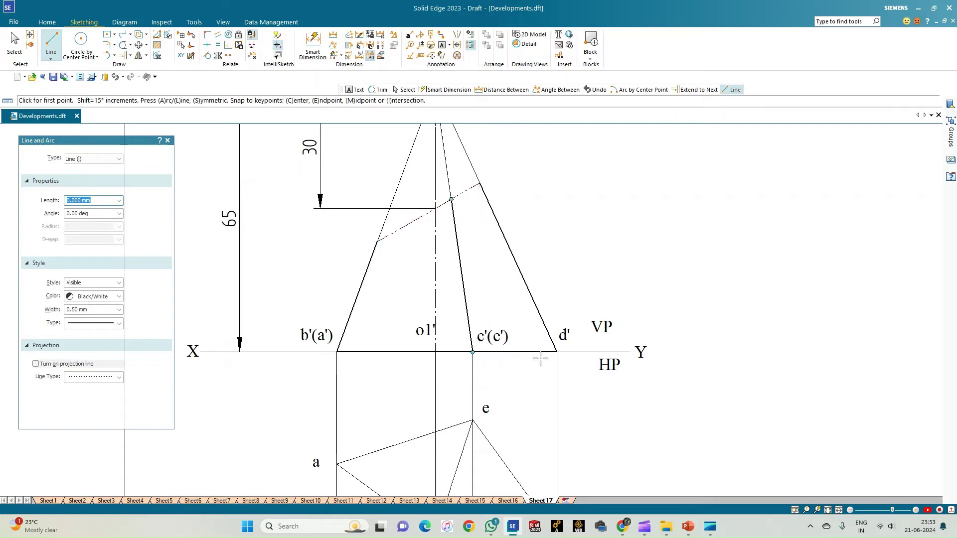
Step: Label the cutting plane's left edge intersection 1' in the front view and mark 1 beside a in the top view
{"action": "left_click", "coordinate": [441, 48]}
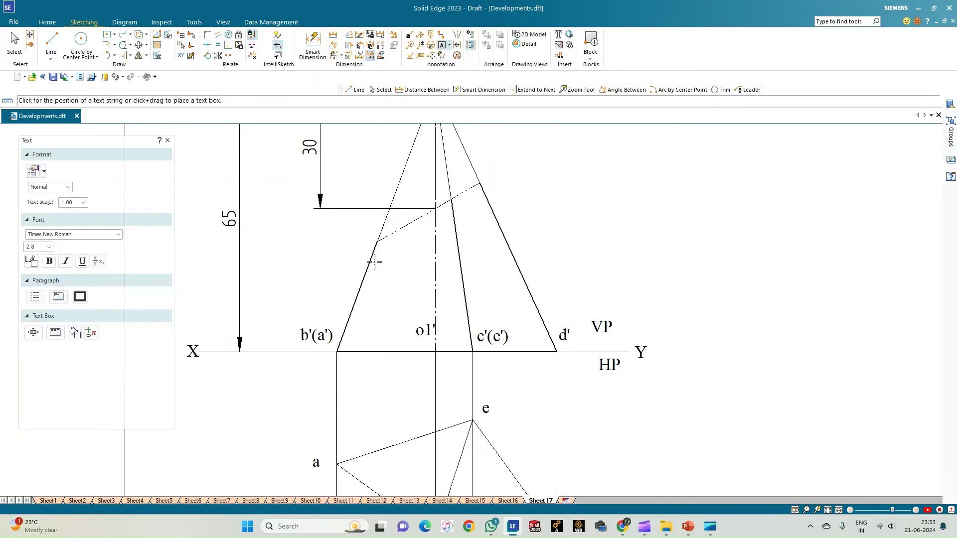
{"action": "scroll", "coordinate": [383, 345], "scroll_direction": "down", "scroll_amount": 1}
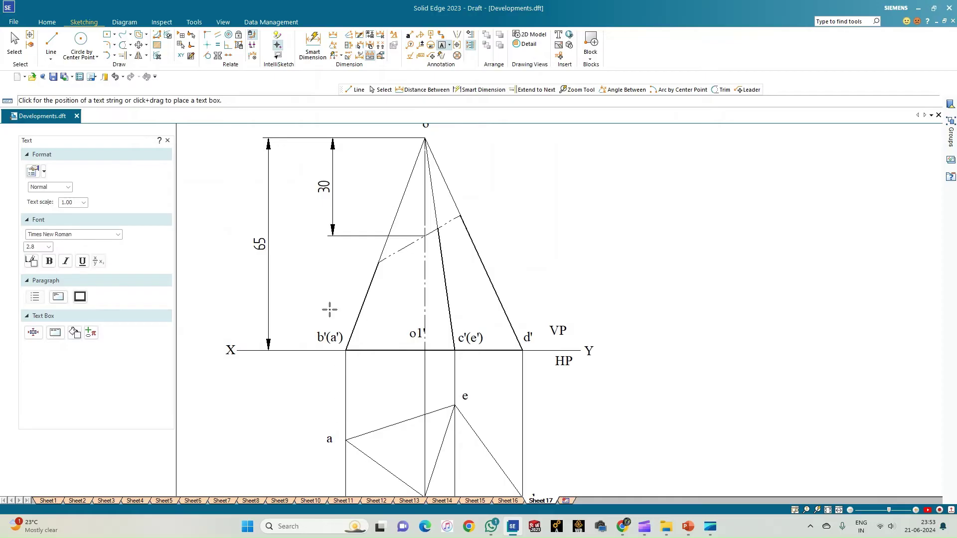
{"action": "left_click", "coordinate": [367, 254]}
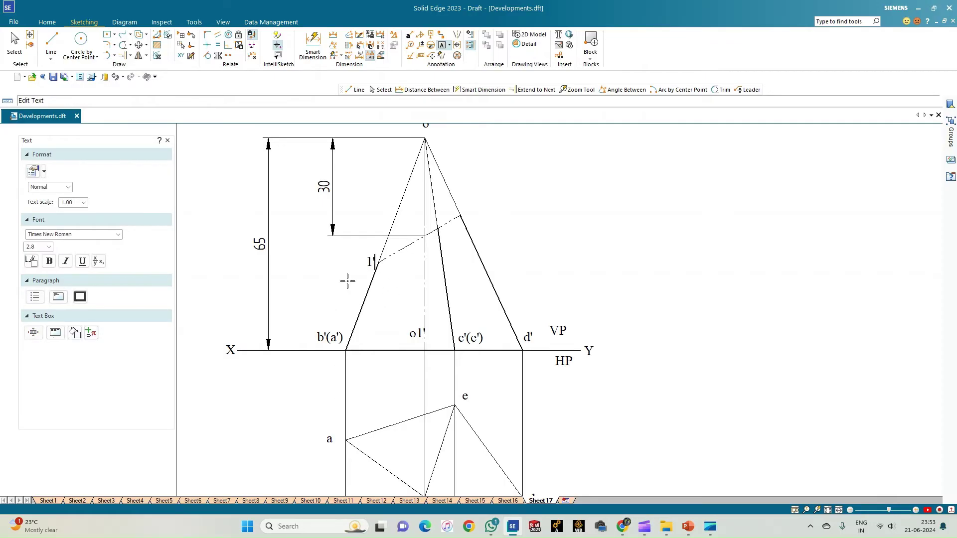
{"action": "left_click", "coordinate": [334, 424]}
{"action": "type", "text": "1"}
Step: Add cut point labels 2' below 1' and 3' at the middle edge, with 2 beside b and 3 beside c
{"action": "type", "text": "'"}
{"action": "scroll", "coordinate": [368, 398], "scroll_direction": "down", "scroll_amount": 2}
{"action": "scroll", "coordinate": [286, 450], "scroll_direction": "up", "scroll_amount": 1}
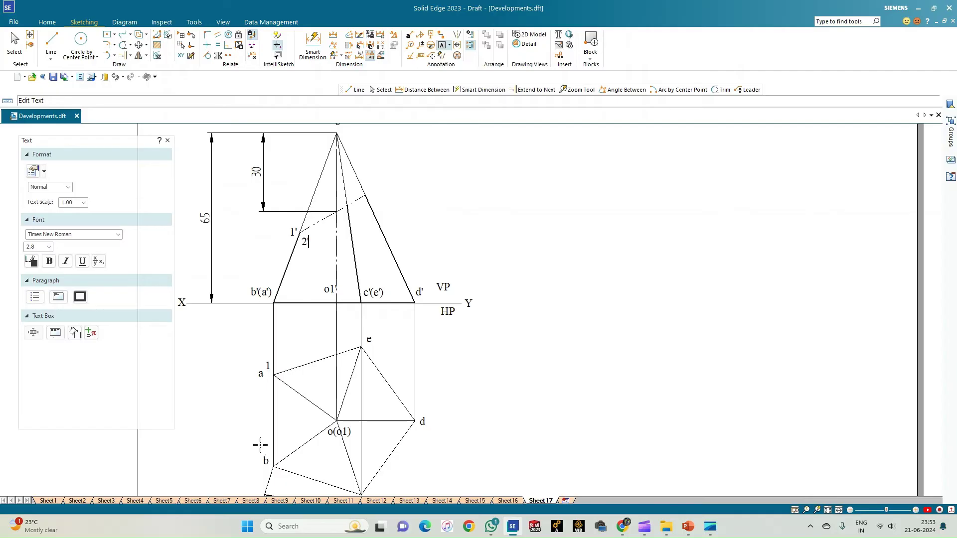
{"action": "key", "text": "BackSpace"}
{"action": "left_click", "coordinate": [263, 457]}
{"action": "scroll", "coordinate": [380, 473], "scroll_direction": "down", "scroll_amount": 1}
{"action": "type", "text": "'"}
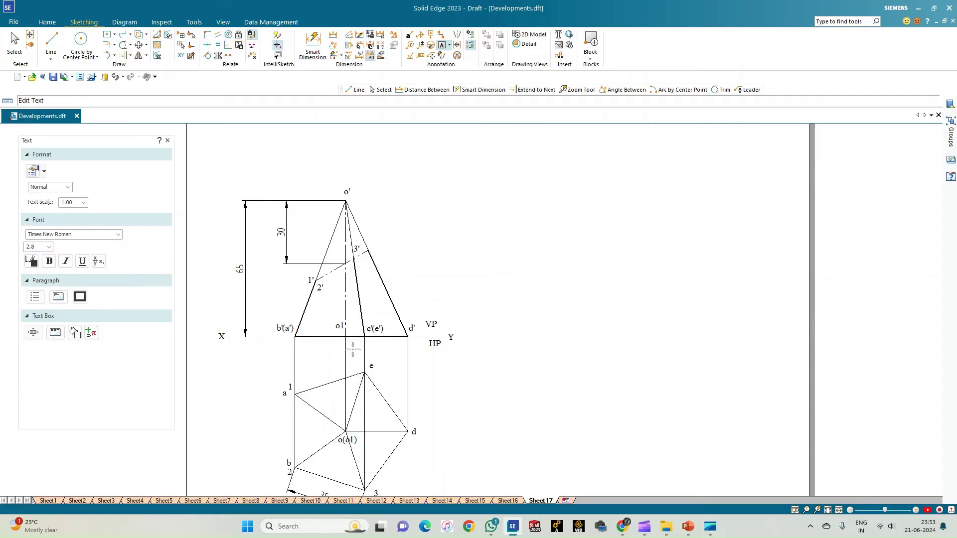
Step: Add labels 4' at the right edge's cut point and 5' below 3', with 4 beside d and 5 beside e in the top view
{"action": "scroll", "coordinate": [354, 318], "scroll_direction": "up", "scroll_amount": 2}
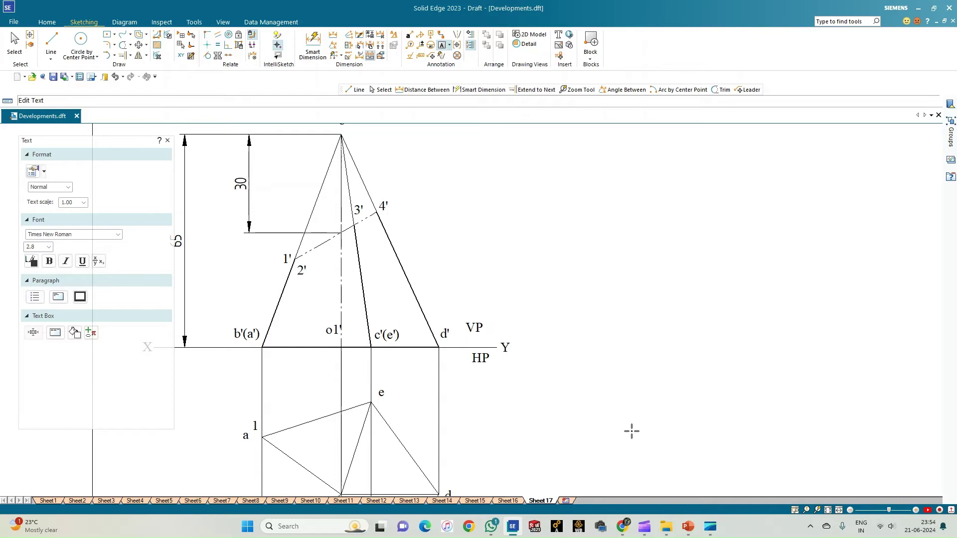
{"action": "left_click", "coordinate": [828, 510]}
{"action": "scroll", "coordinate": [381, 414], "scroll_direction": "up", "scroll_amount": 3}
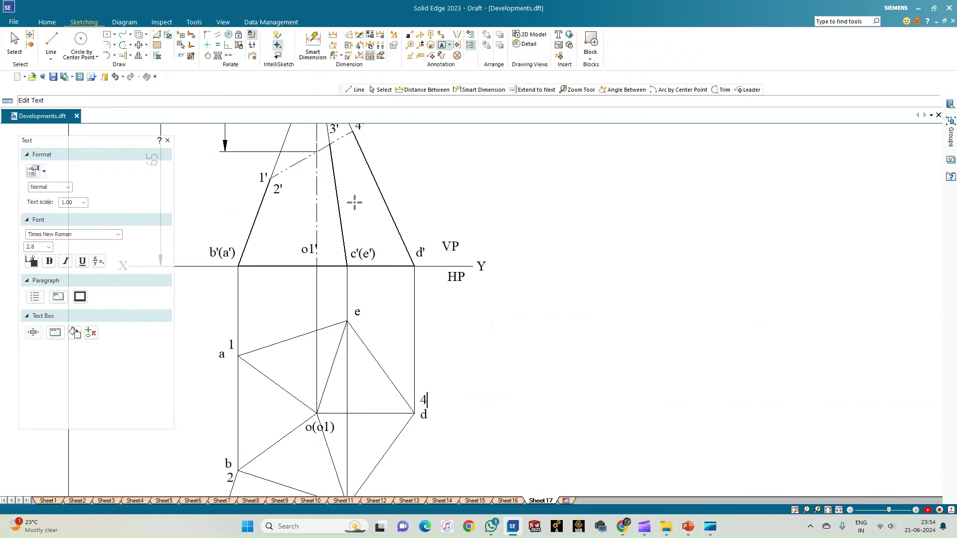
{"action": "scroll", "coordinate": [349, 202], "scroll_direction": "down", "scroll_amount": 1}
{"action": "scroll", "coordinate": [346, 205], "scroll_direction": "down", "scroll_amount": 1}
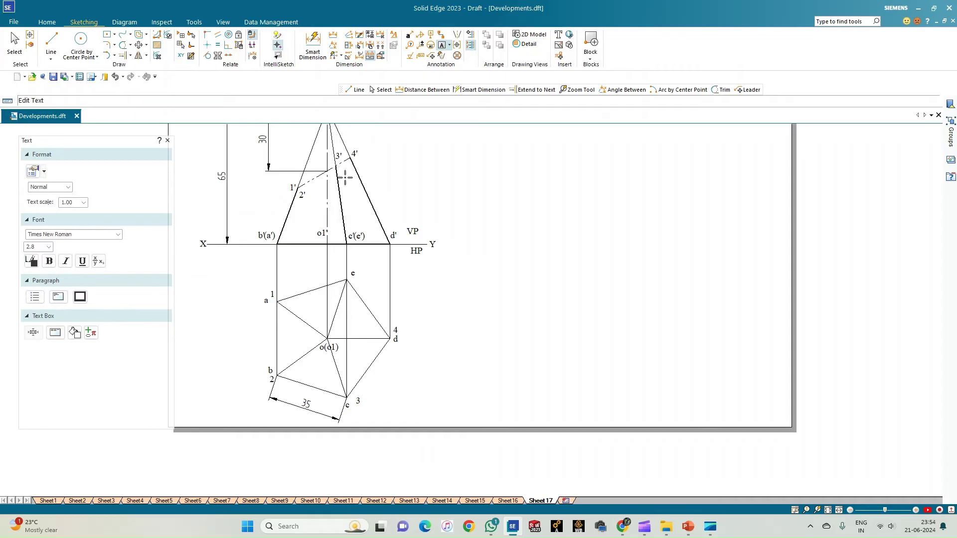
{"action": "type", "text": "'"}
Step: Trace the base pentagon a-b-c-d-e in the top view with continuous 0.50 mm lines
{"action": "left_click", "coordinate": [51, 41]}
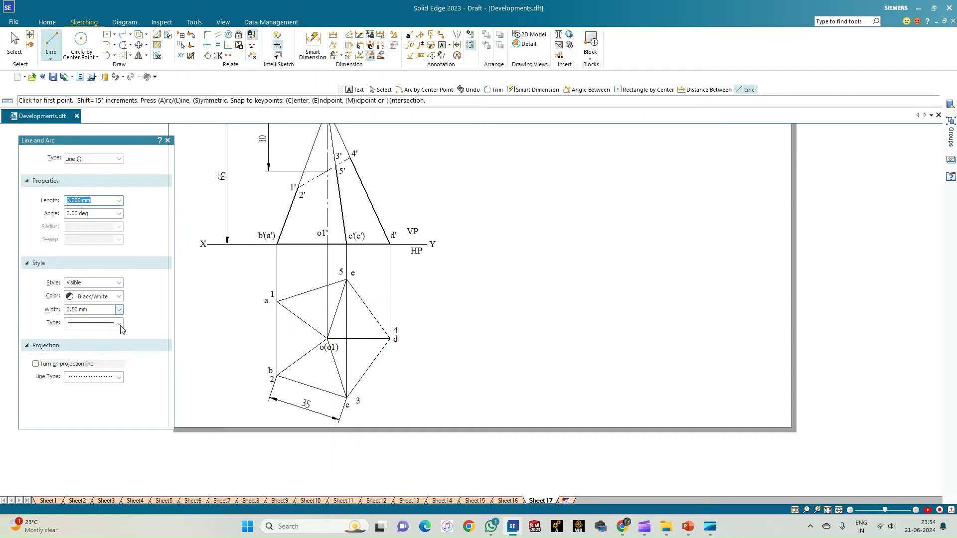
{"action": "left_click", "coordinate": [120, 324]}
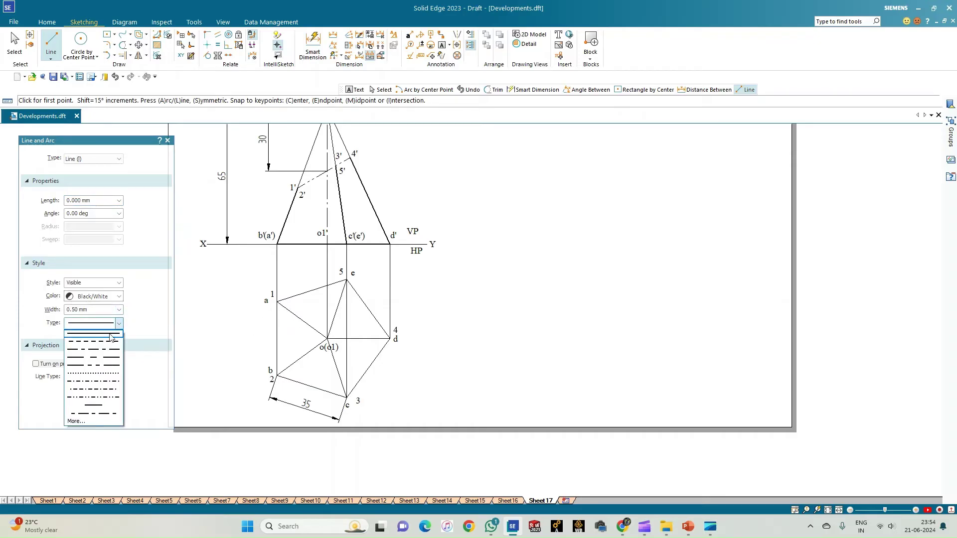
{"action": "left_click", "coordinate": [107, 338]}
{"action": "left_click", "coordinate": [277, 302]}
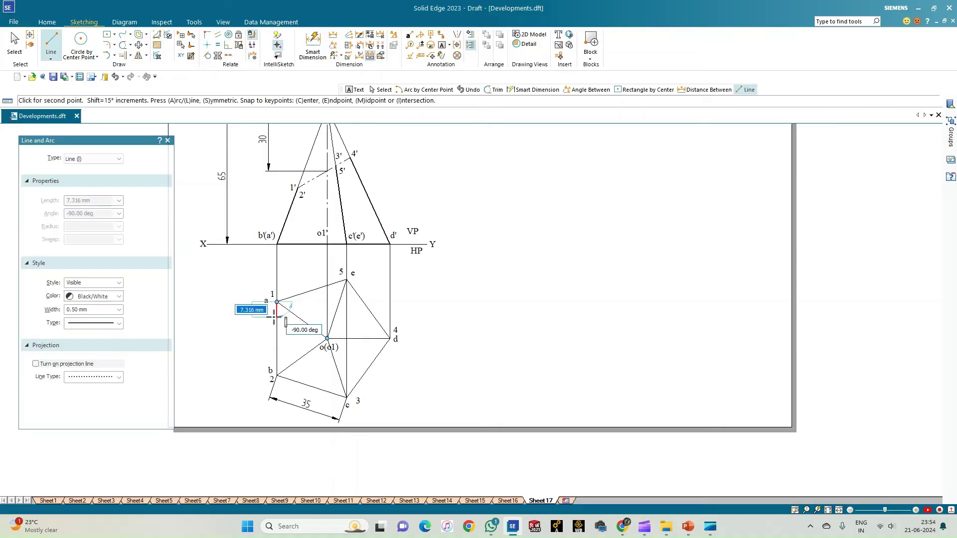
{"action": "left_click", "coordinate": [277, 375]}
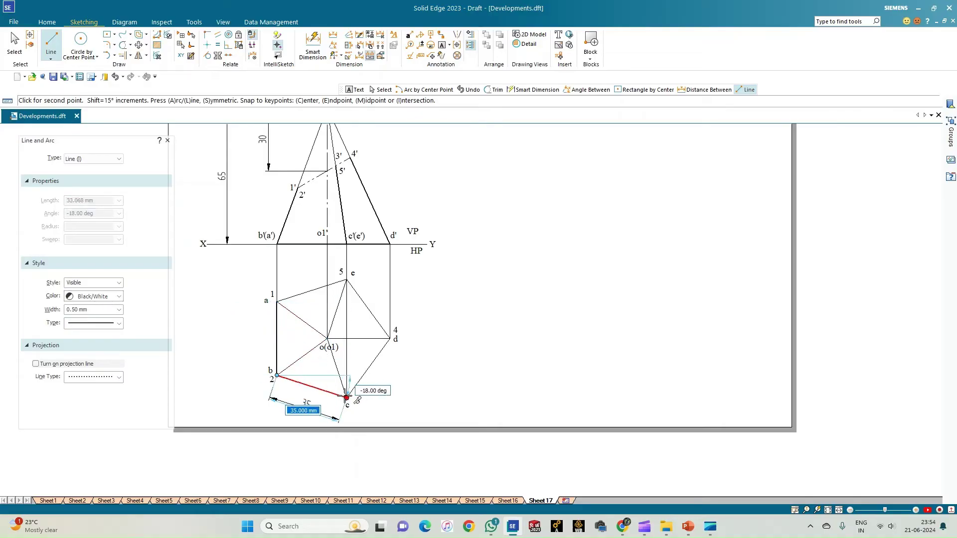
{"action": "left_click", "coordinate": [347, 397]}
{"action": "left_click", "coordinate": [390, 339]}
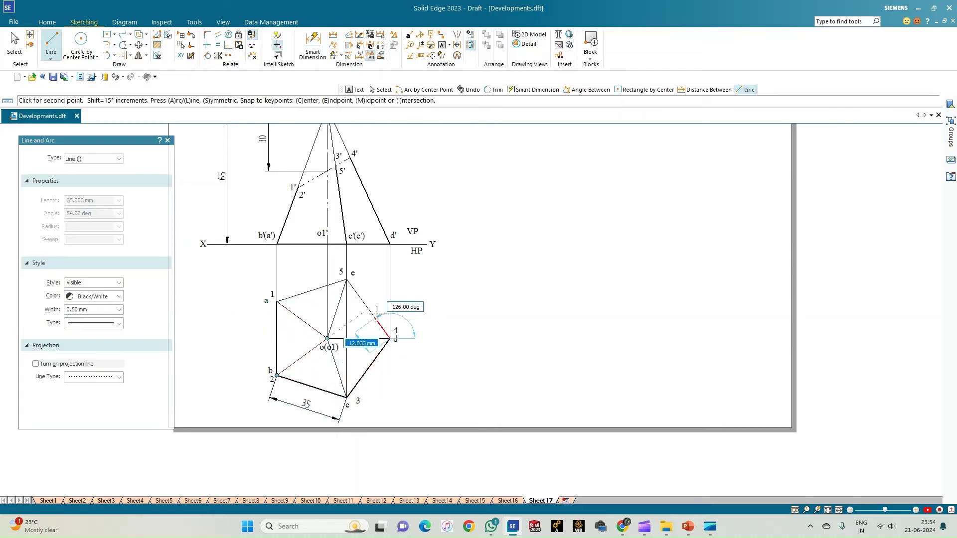
{"action": "left_click", "coordinate": [346, 279]}
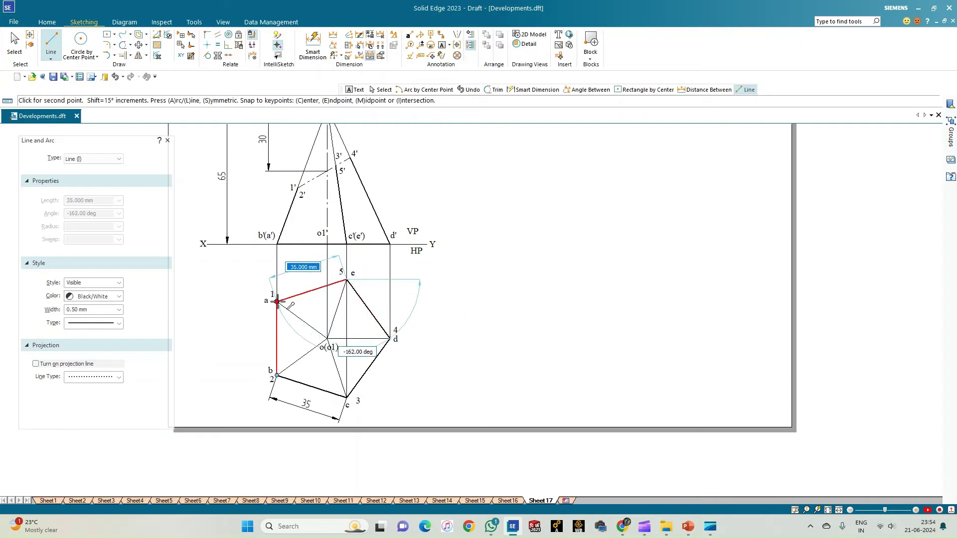
{"action": "left_click", "coordinate": [276, 301]}
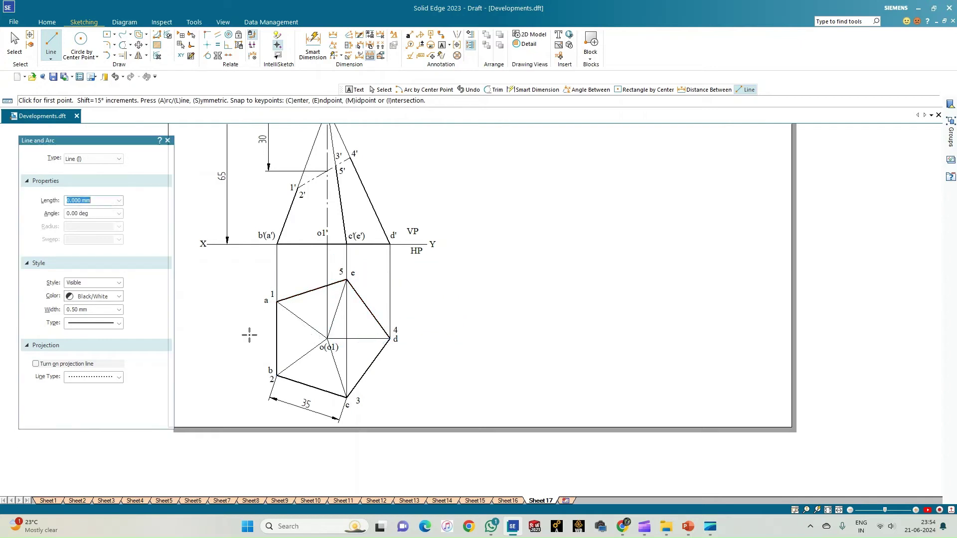
Step: Trace the five slant edges from the apex o to the base corners in the top view with the same thick line
{"action": "left_click", "coordinate": [276, 374]}
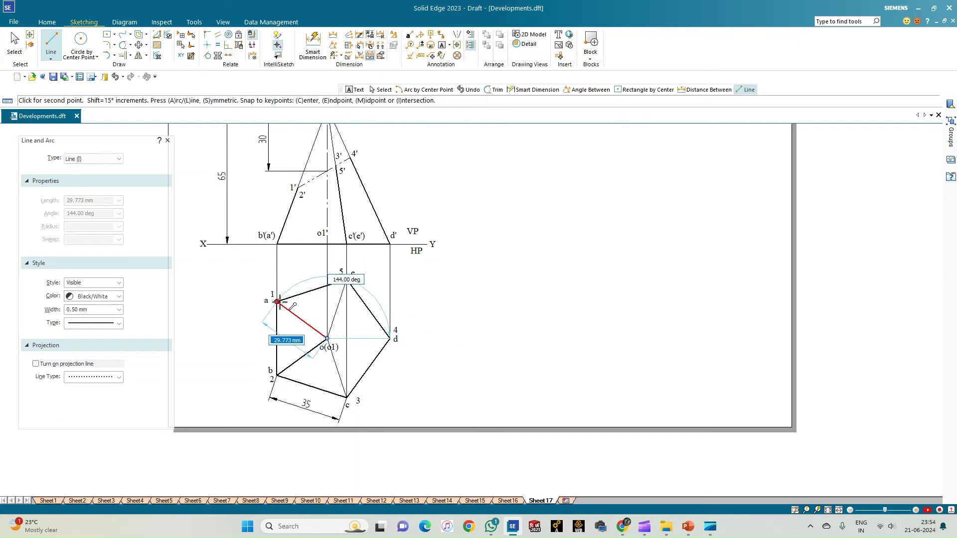
{"action": "left_click", "coordinate": [327, 340]}
{"action": "left_click", "coordinate": [346, 280]}
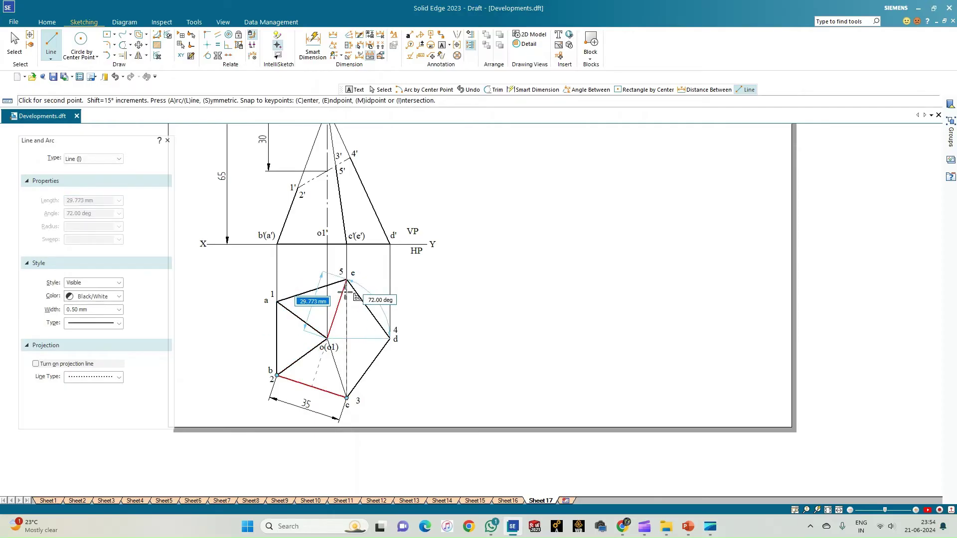
{"action": "left_click", "coordinate": [327, 338]}
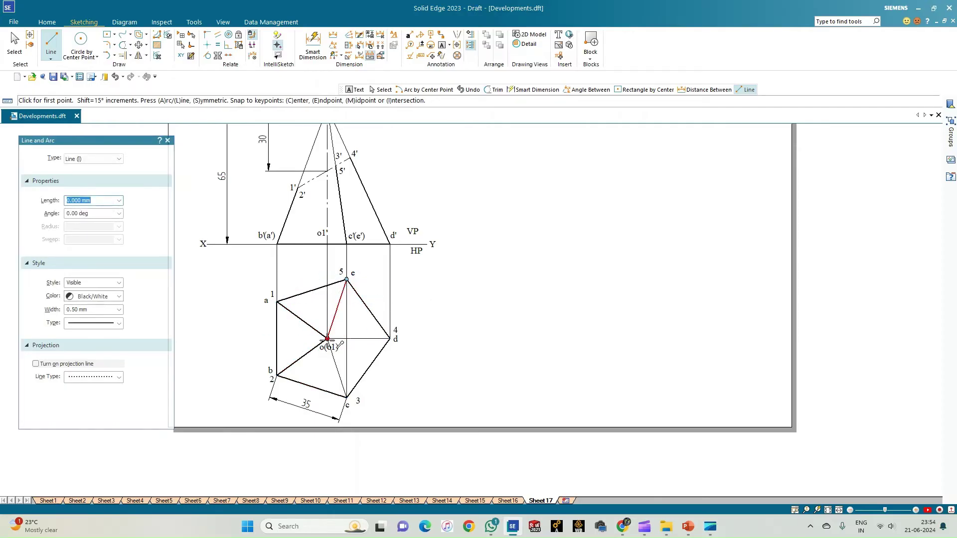
{"action": "left_click", "coordinate": [390, 338]}
{"action": "left_click", "coordinate": [327, 339]}
{"action": "left_click", "coordinate": [327, 339]}
{"action": "left_click", "coordinate": [348, 398]}
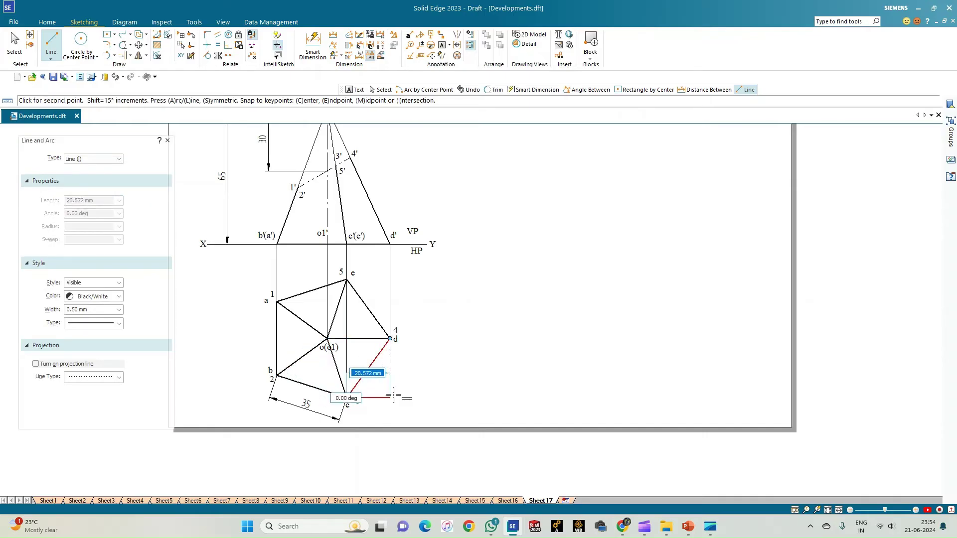
{"action": "left_click", "coordinate": [348, 398]}
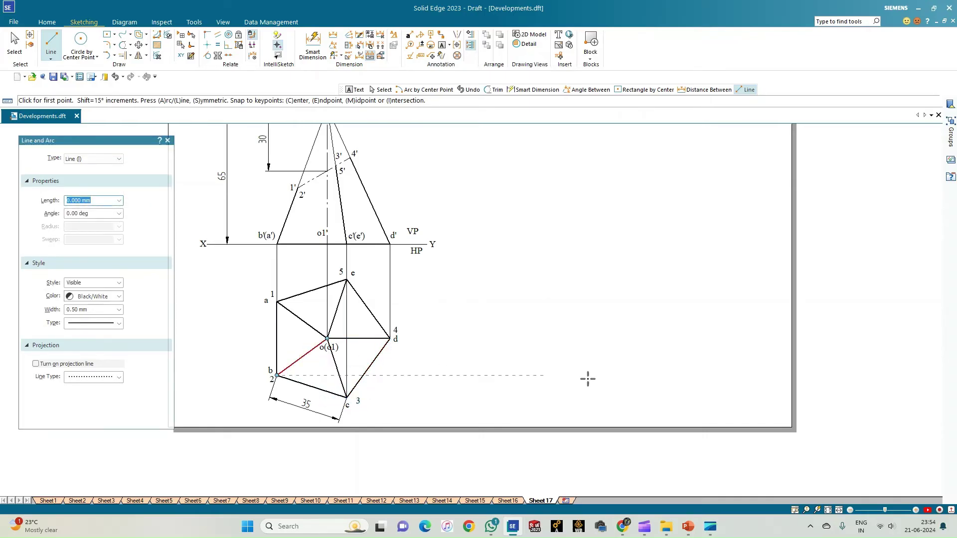
Step: Dimension the true length of the slant edge from o' to d', placing the dimension to the right of the front view
{"action": "left_click", "coordinate": [828, 510]}
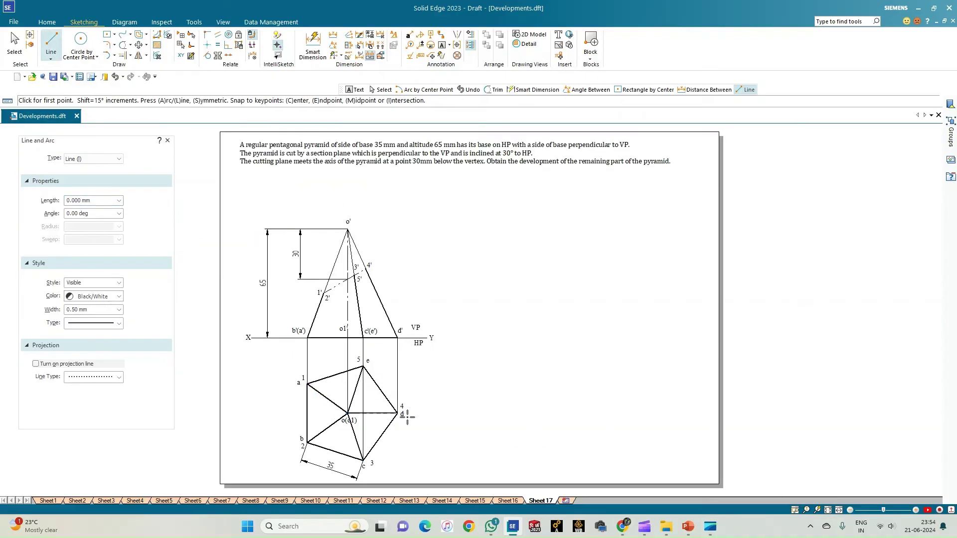
{"action": "scroll", "coordinate": [344, 413], "scroll_direction": "up", "scroll_amount": 1}
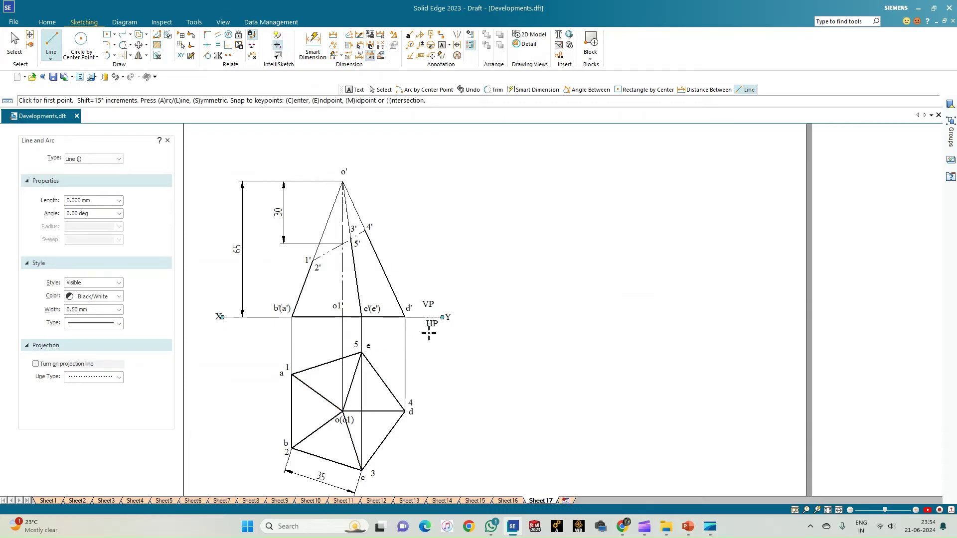
{"action": "left_click", "coordinate": [312, 44]}
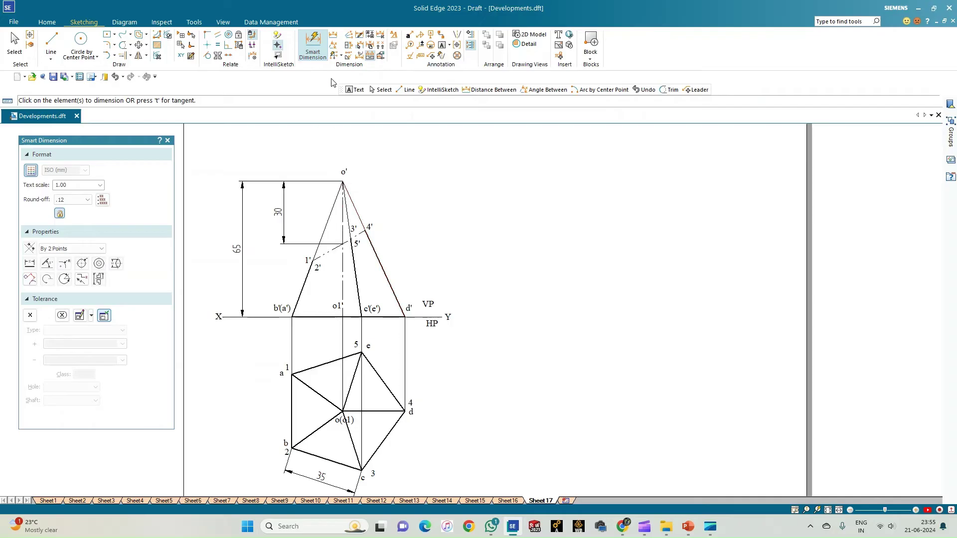
{"action": "left_click", "coordinate": [333, 36]}
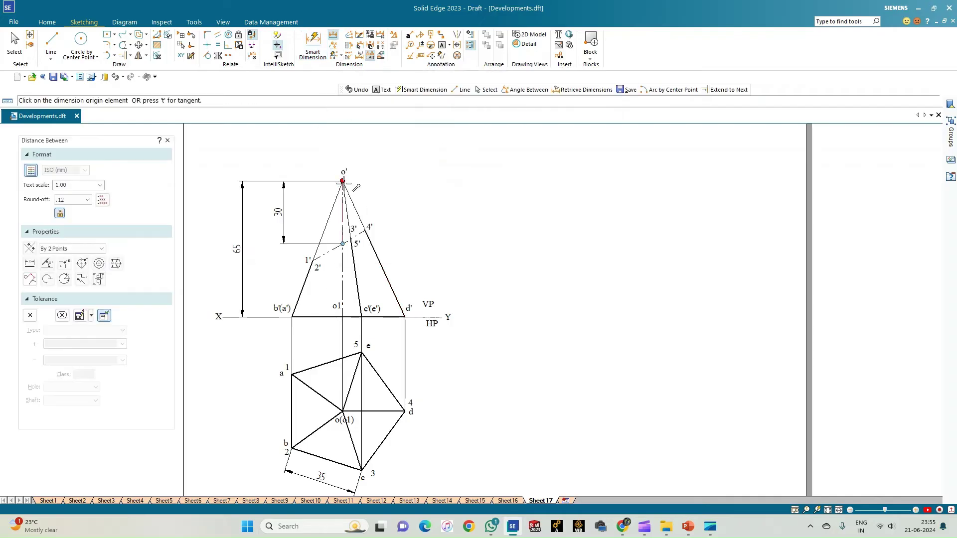
{"action": "left_click", "coordinate": [342, 181]}
{"action": "left_click", "coordinate": [405, 316]}
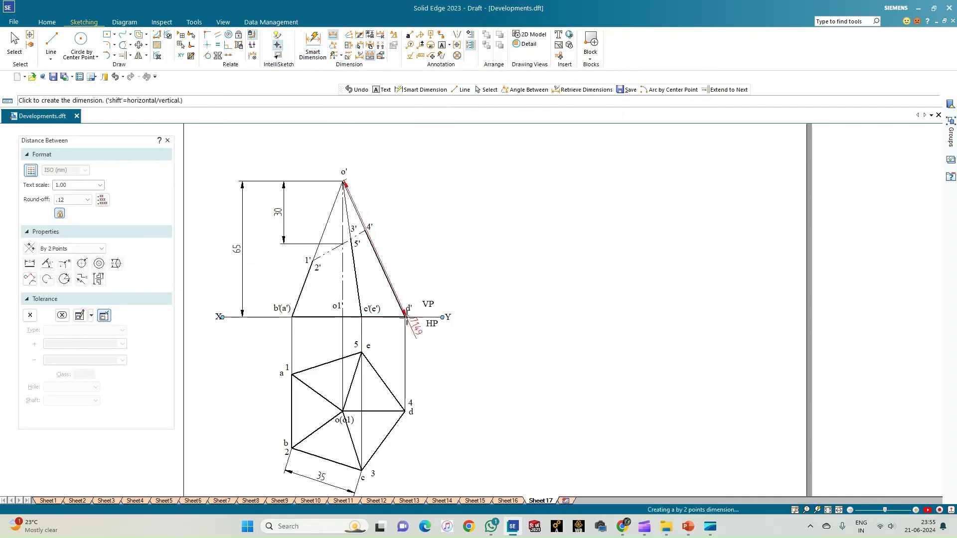
{"action": "left_click", "coordinate": [413, 222]}
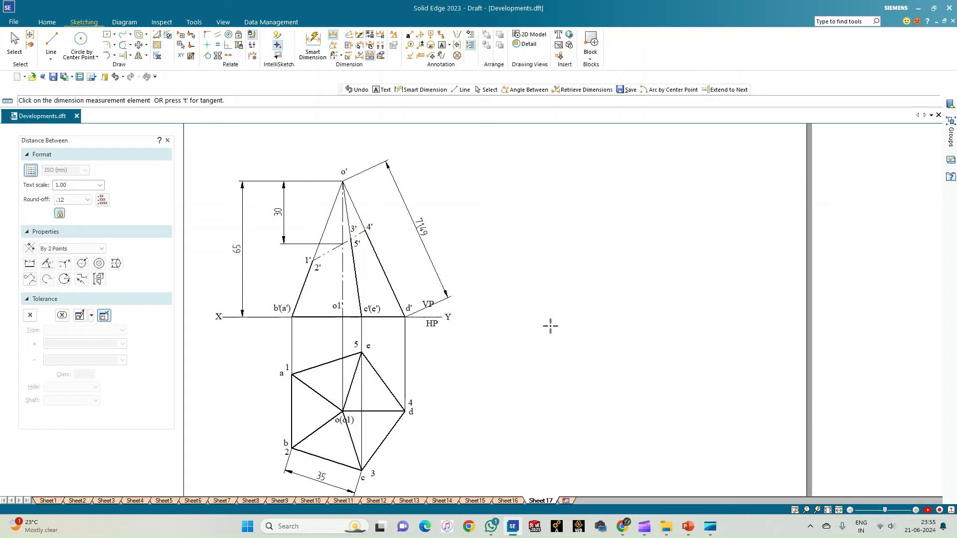
Step: Draw a 0.13 mm wide arc of radius 71.49 mm, sweeping about 168°, in the free area right of the views
{"action": "left_click", "coordinate": [114, 56]}
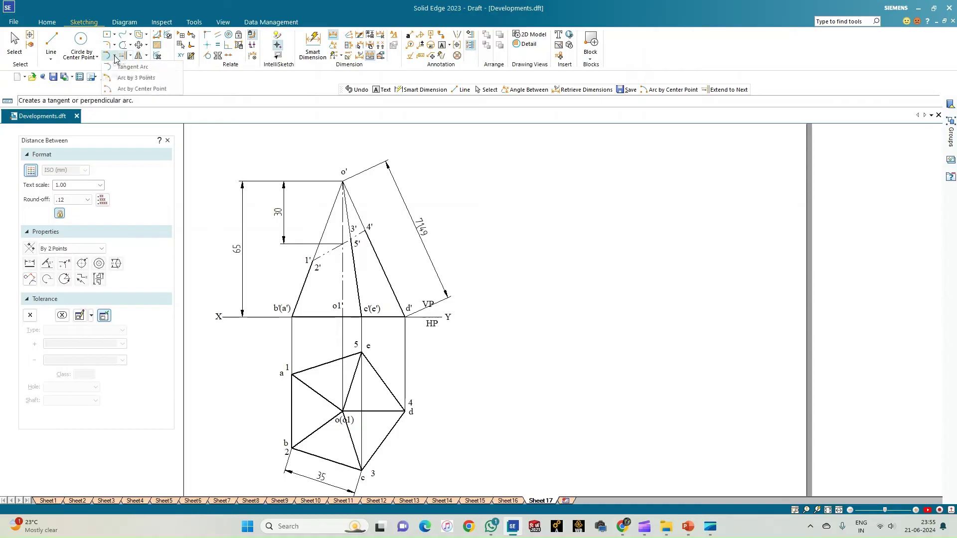
{"action": "left_click", "coordinate": [142, 89]}
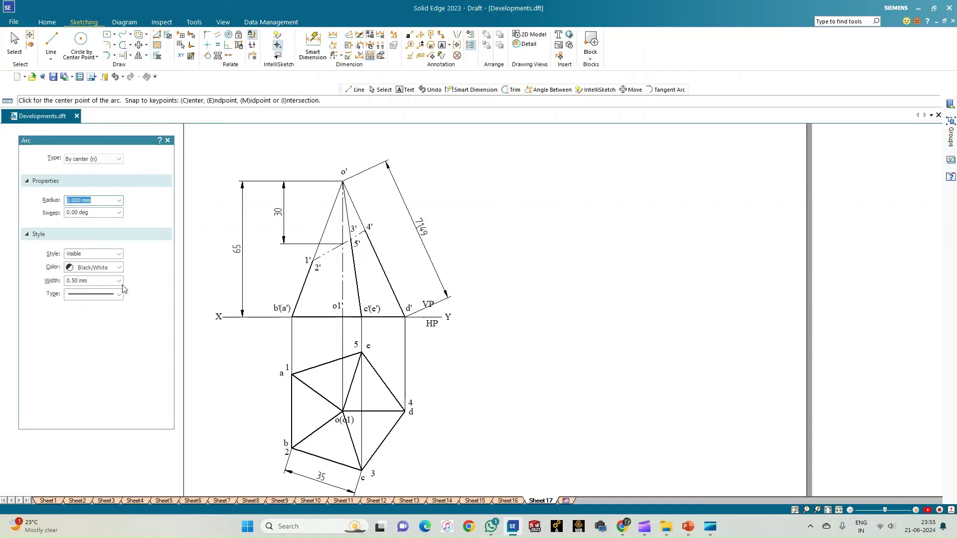
{"action": "left_click", "coordinate": [119, 281]}
{"action": "left_click", "coordinate": [88, 291]}
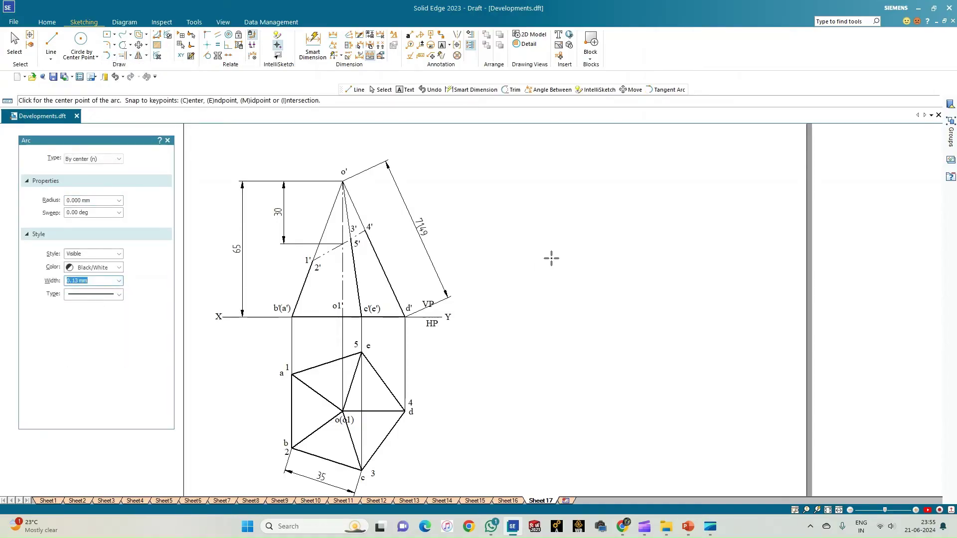
{"action": "scroll", "coordinate": [551, 258], "scroll_direction": "down", "scroll_amount": 1}
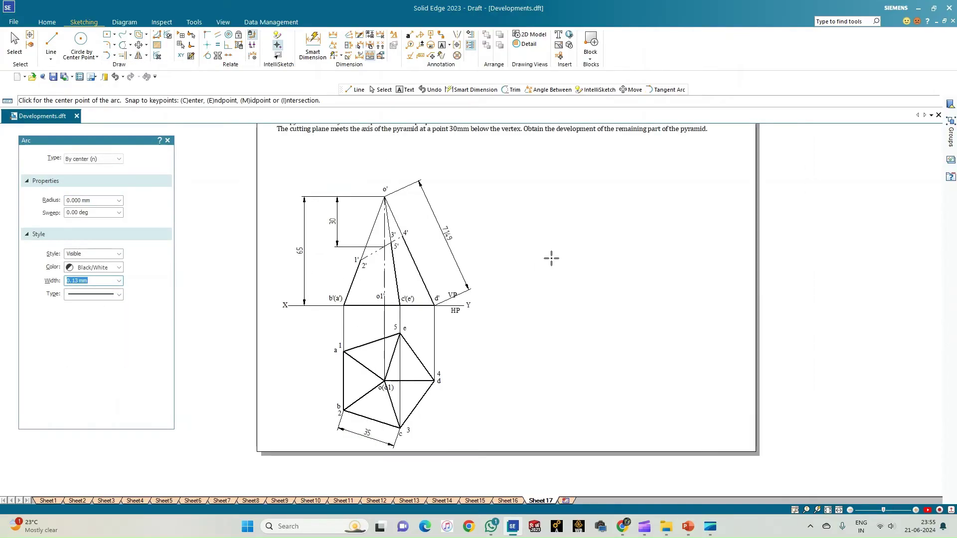
{"action": "left_click", "coordinate": [630, 182]}
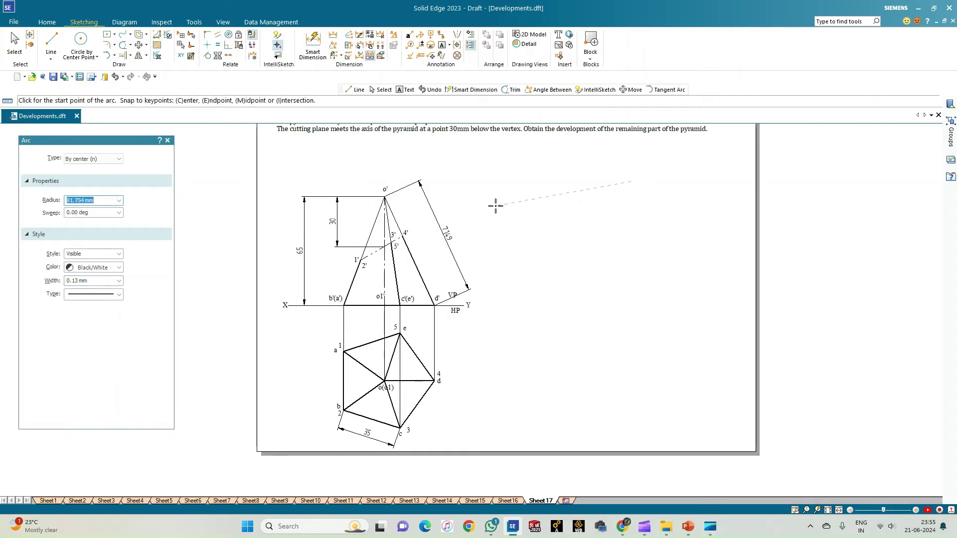
{"action": "type", "text": "71.49"}
{"action": "key", "text": "Return"}
{"action": "left_click", "coordinate": [495, 205]}
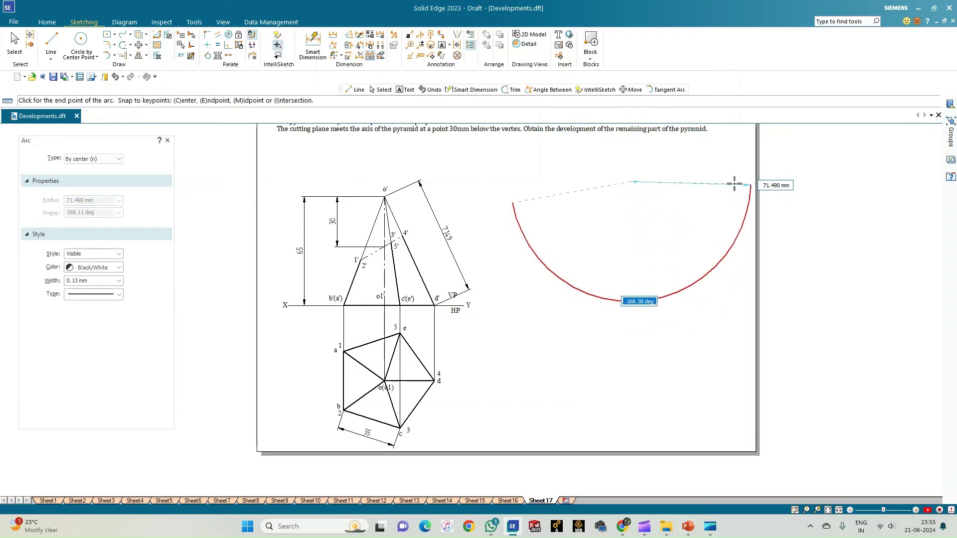
{"action": "left_click", "coordinate": [735, 184]}
Step: Draw a thin line joining the development arc's left end to its centre
{"action": "left_click", "coordinate": [51, 40]}
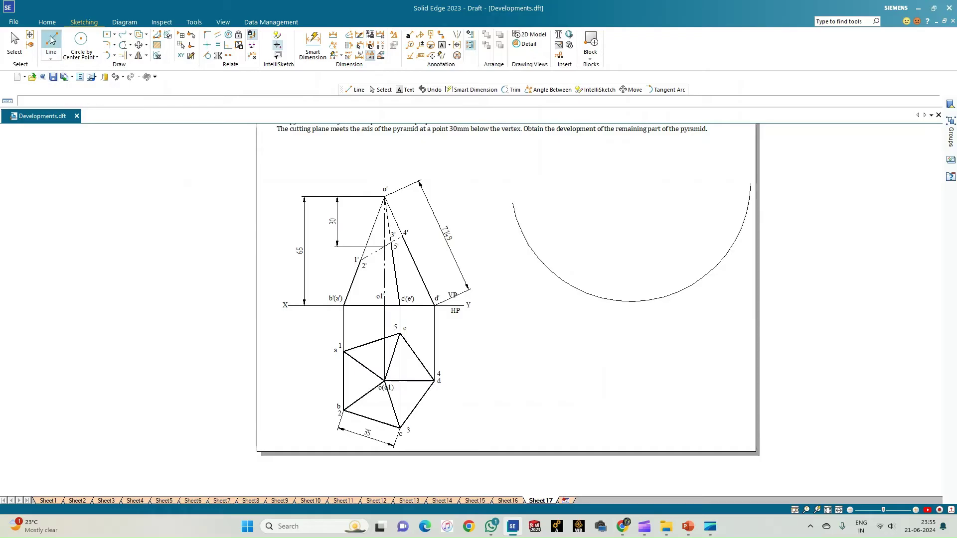
{"action": "left_click", "coordinate": [512, 203]}
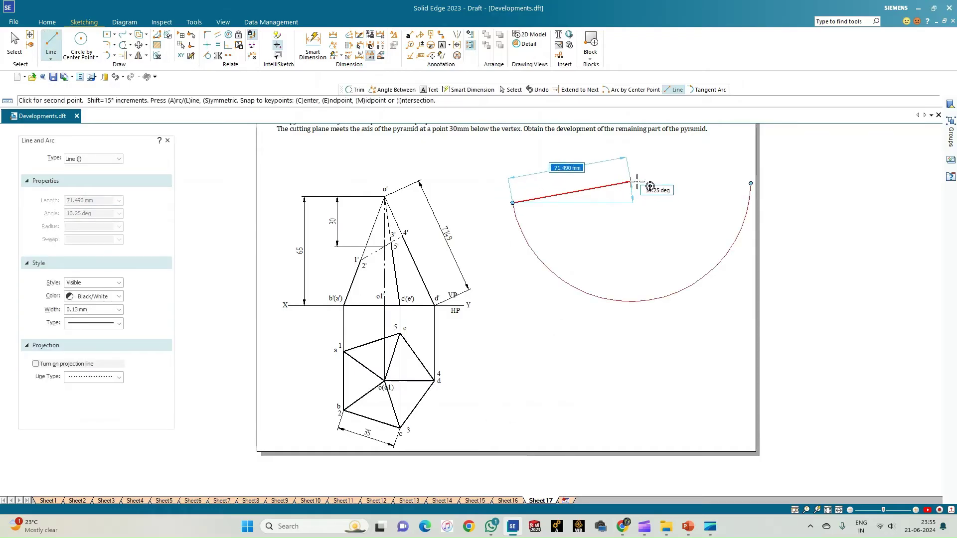
{"action": "left_click", "coordinate": [631, 182]}
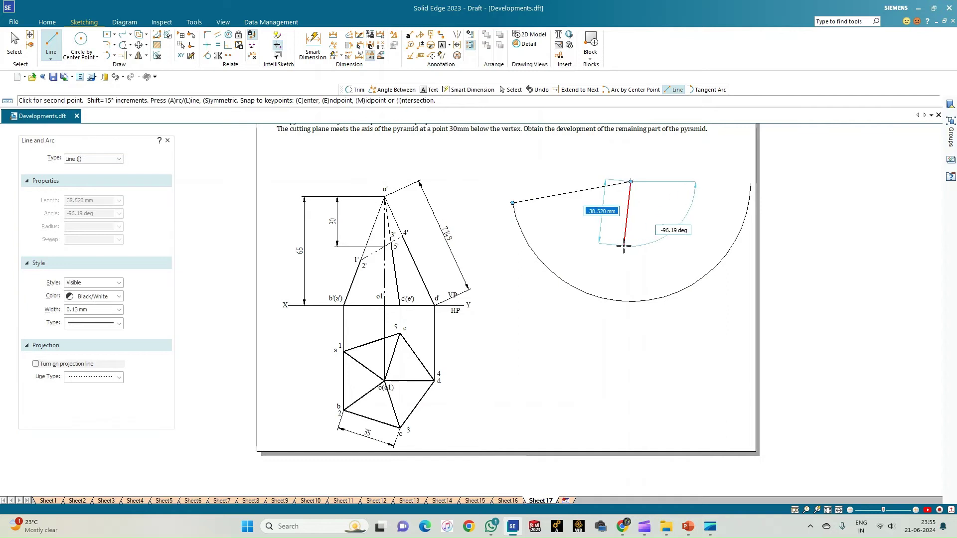
{"action": "right_click", "coordinate": [624, 245]}
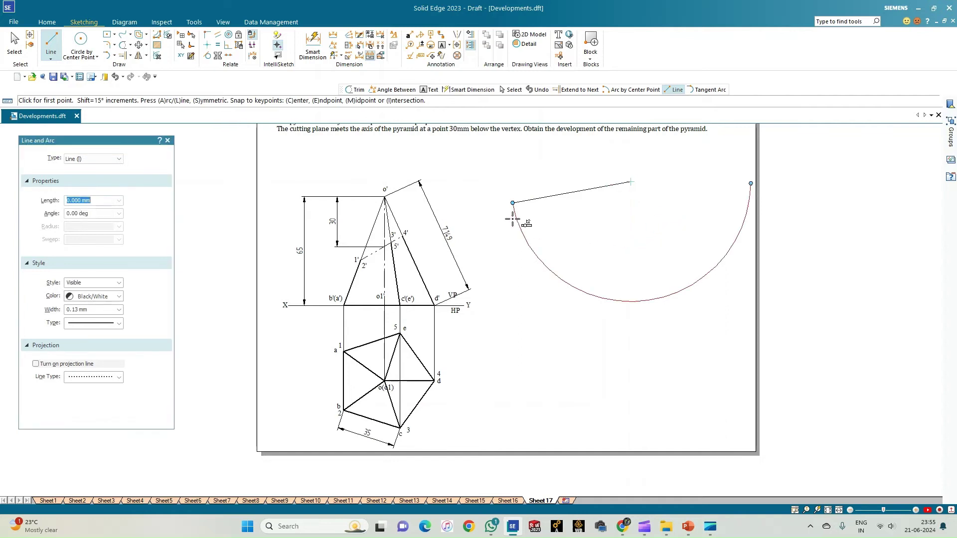
Step: Draw a 35 mm radius arc centred on the development arc's left end so that it crosses the large arc
{"action": "left_click", "coordinate": [115, 55]}
{"action": "left_click", "coordinate": [150, 92]}
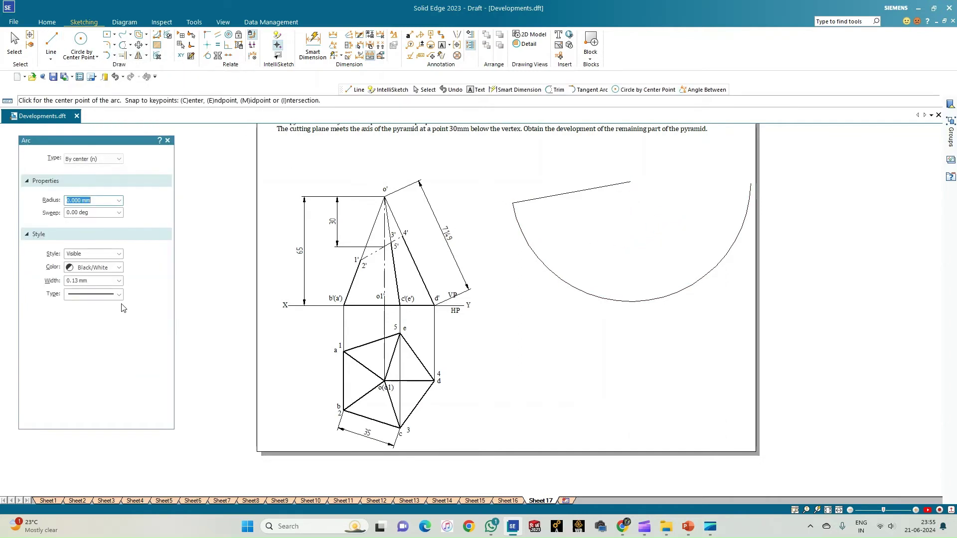
{"action": "left_click", "coordinate": [513, 203]}
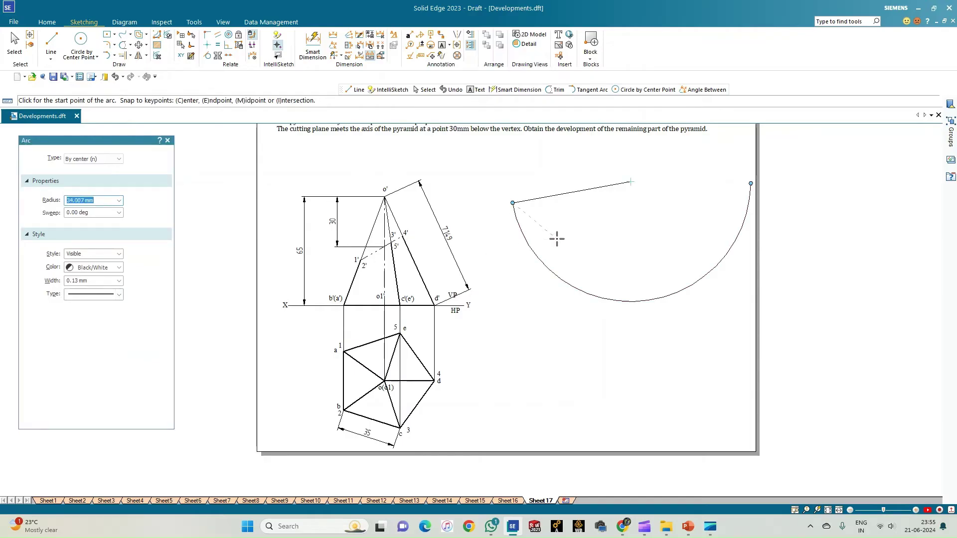
{"action": "left_click", "coordinate": [558, 240]}
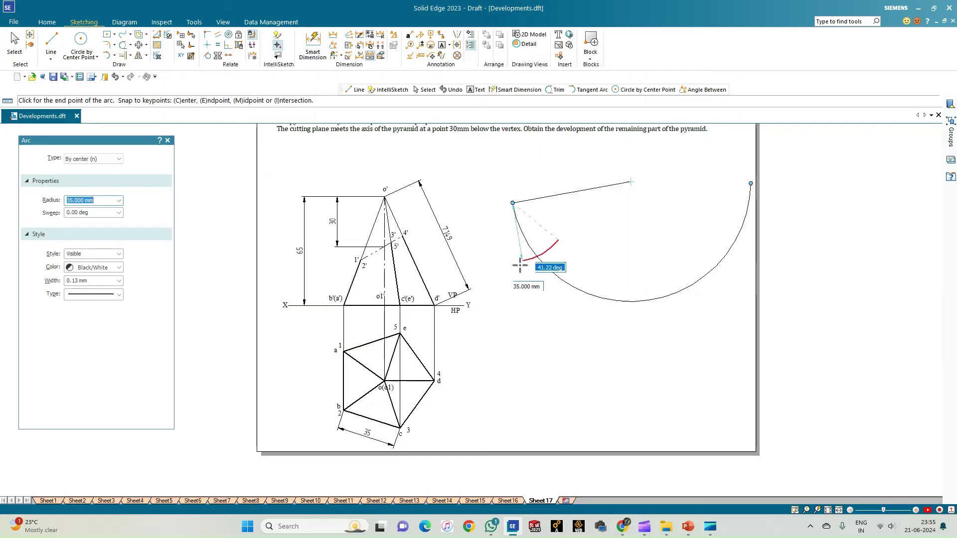
{"action": "left_click", "coordinate": [513, 262]}
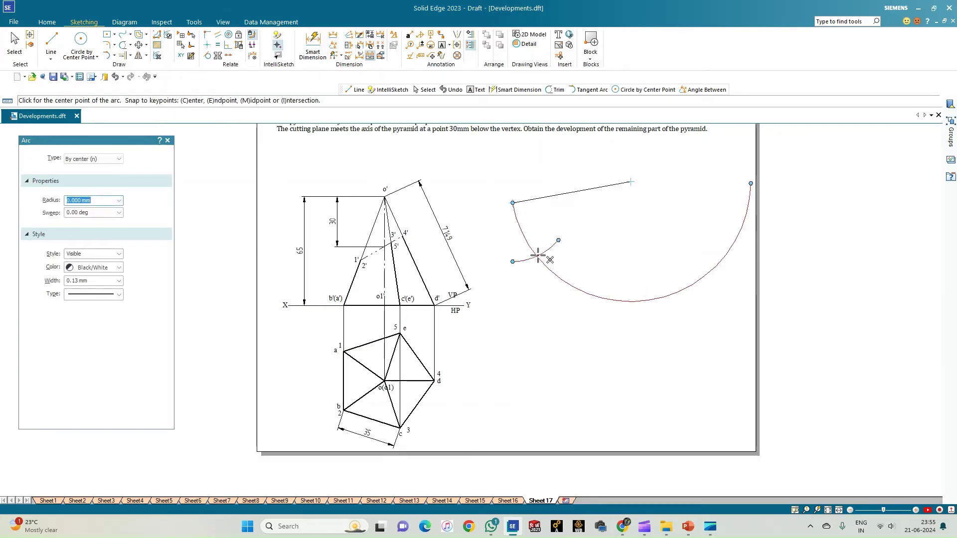
Step: Draw two more 35 mm radius arcs across the large arc, centring each on the preceding arc's intersection with it
{"action": "left_click", "coordinate": [539, 256]}
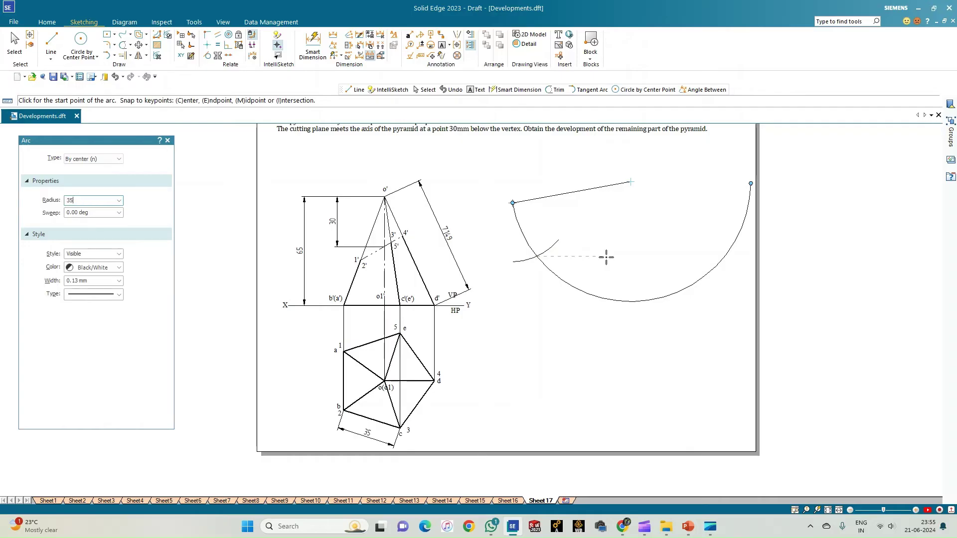
{"action": "left_click", "coordinate": [606, 257]}
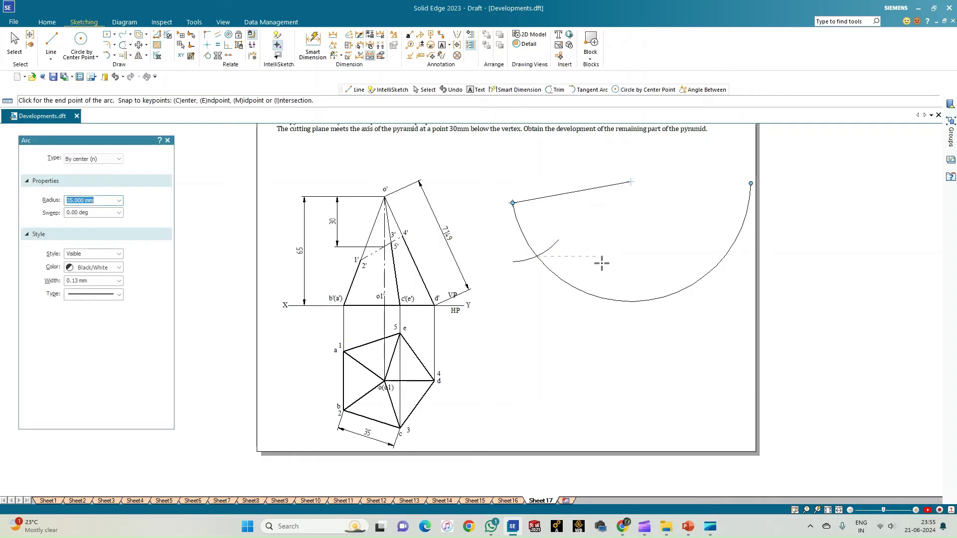
{"action": "left_click", "coordinate": [567, 311]}
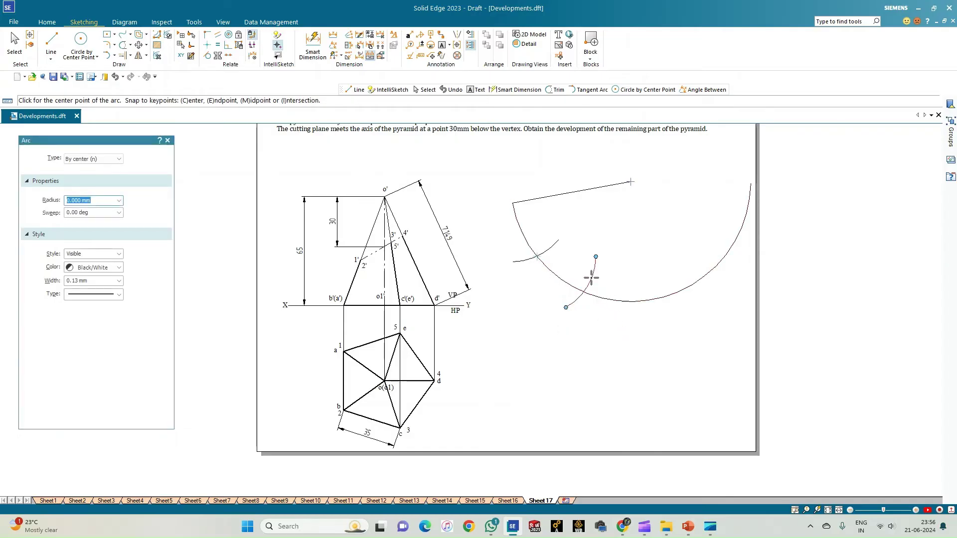
{"action": "left_click", "coordinate": [583, 294]}
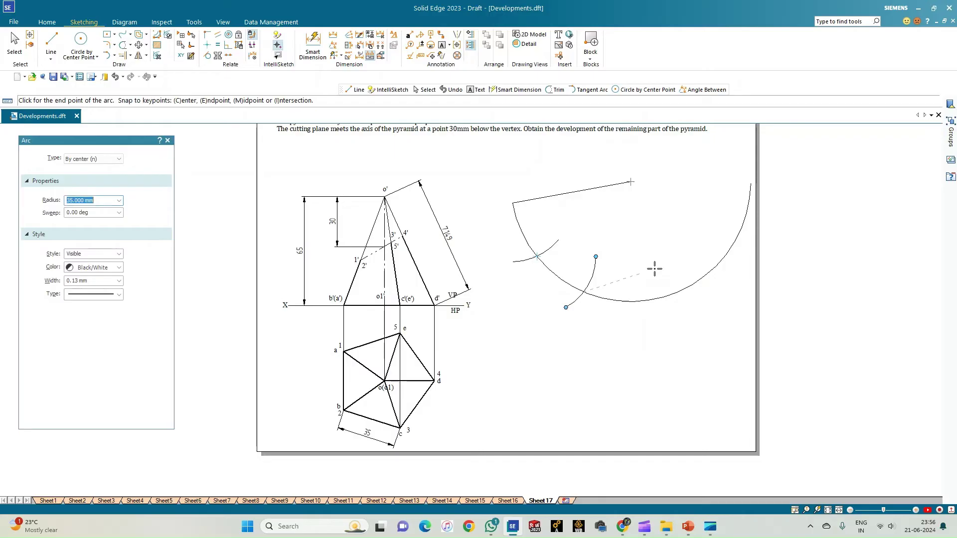
{"action": "left_click", "coordinate": [653, 269]}
{"action": "left_click", "coordinate": [648, 337]}
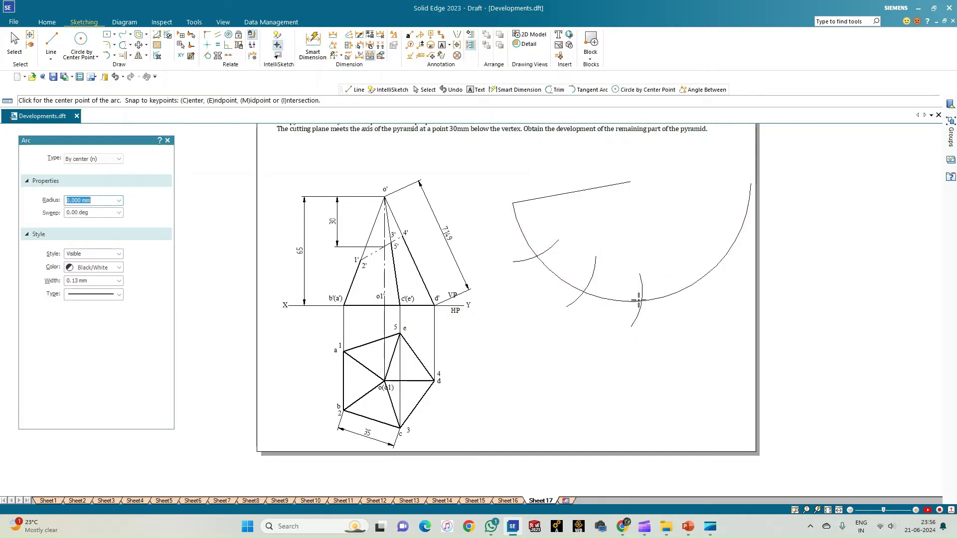
Step: Step off the fourth and fifth divisions of the large arc with 35 mm radius arcs centred on the third and fourth intersections
{"action": "left_click", "coordinate": [641, 300]}
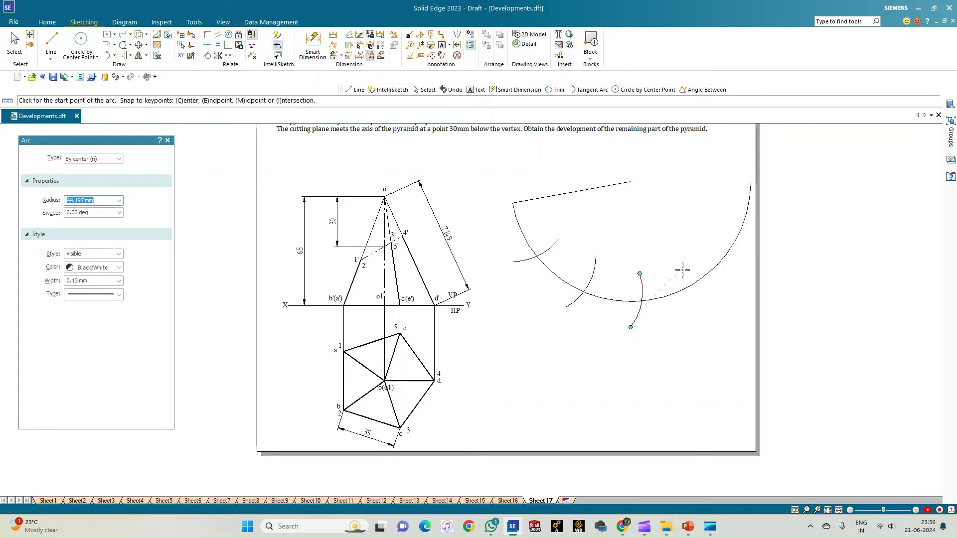
{"action": "right_click", "coordinate": [668, 316]}
{"action": "scroll", "coordinate": [630, 295], "scroll_direction": "up", "scroll_amount": 3}
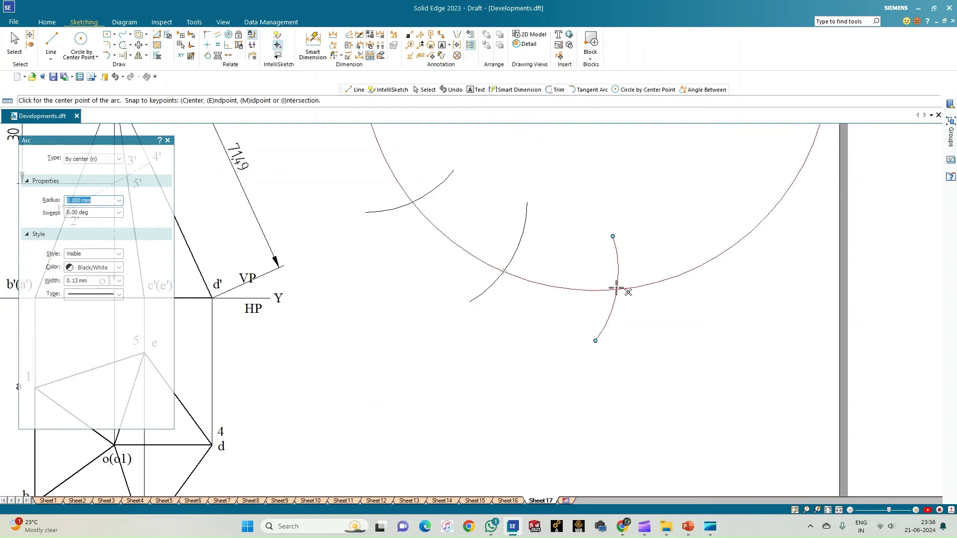
{"action": "left_click", "coordinate": [615, 289]}
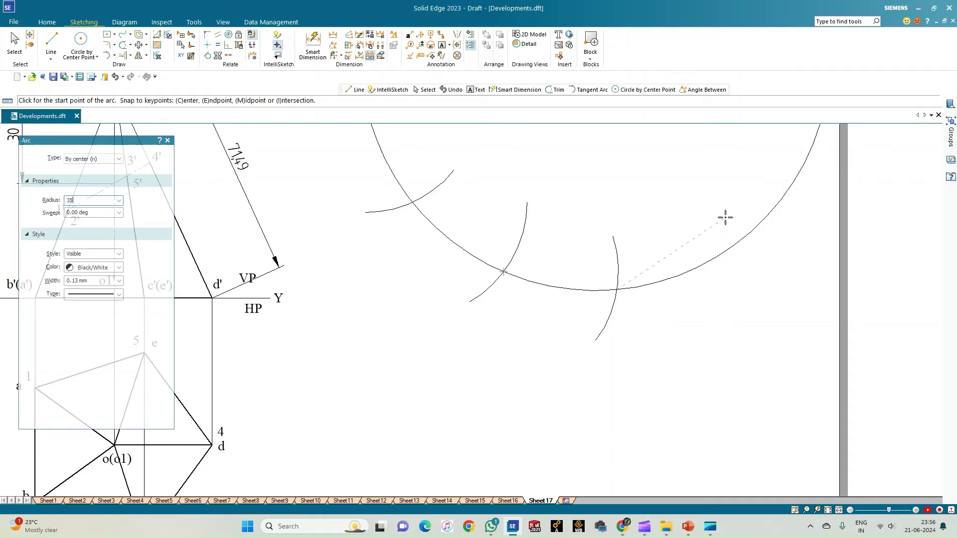
{"action": "left_click", "coordinate": [712, 225]}
{"action": "left_click", "coordinate": [720, 316]}
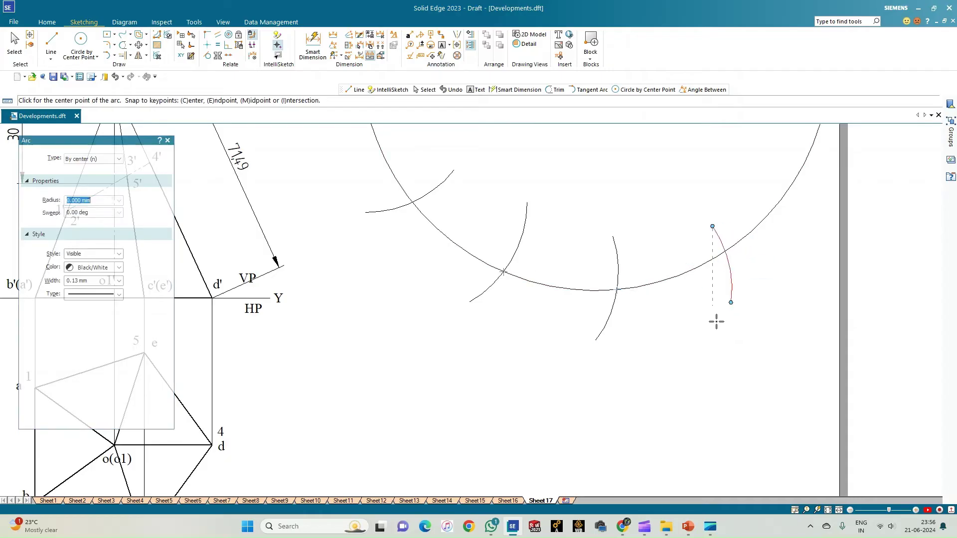
{"action": "scroll", "coordinate": [718, 321], "scroll_direction": "down", "scroll_amount": 2}
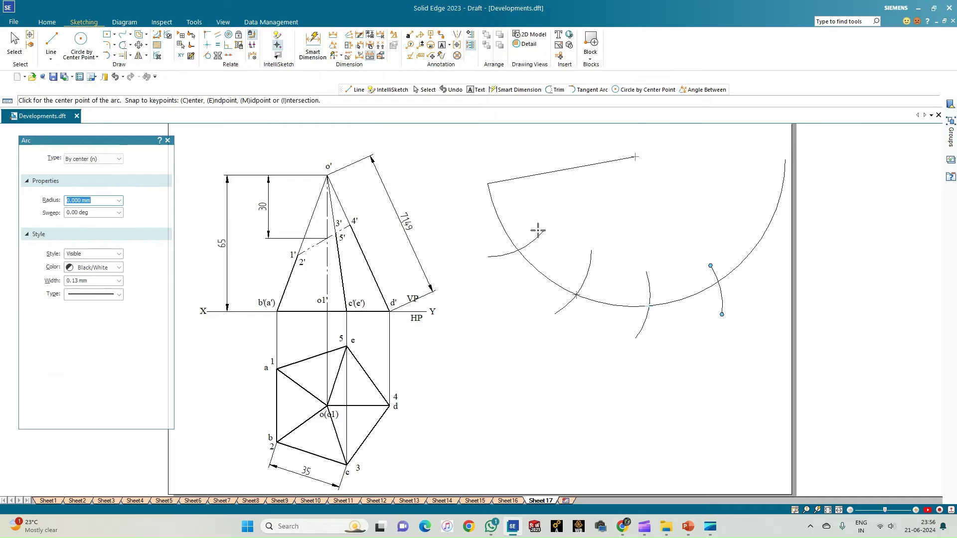
{"action": "scroll", "coordinate": [717, 276], "scroll_direction": "up", "scroll_amount": 1}
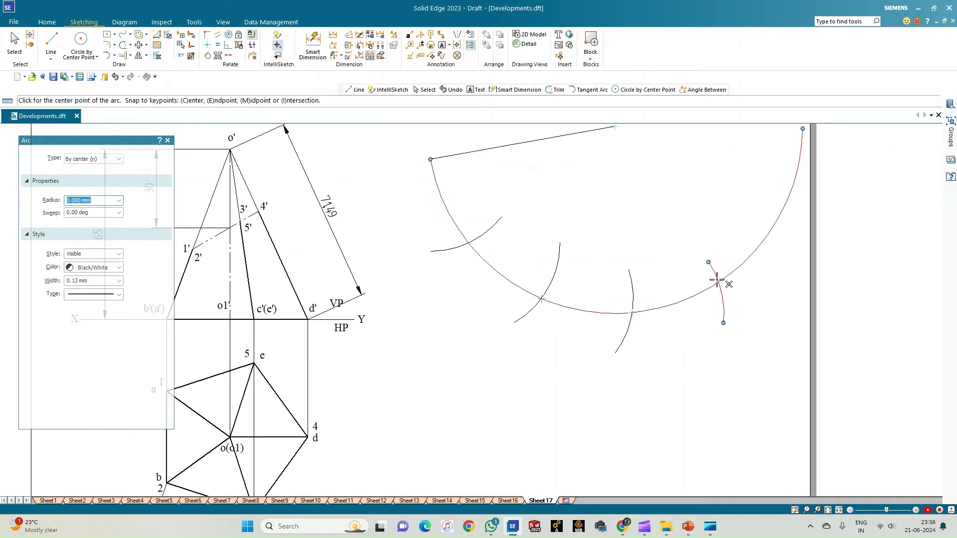
{"action": "left_click", "coordinate": [719, 281]}
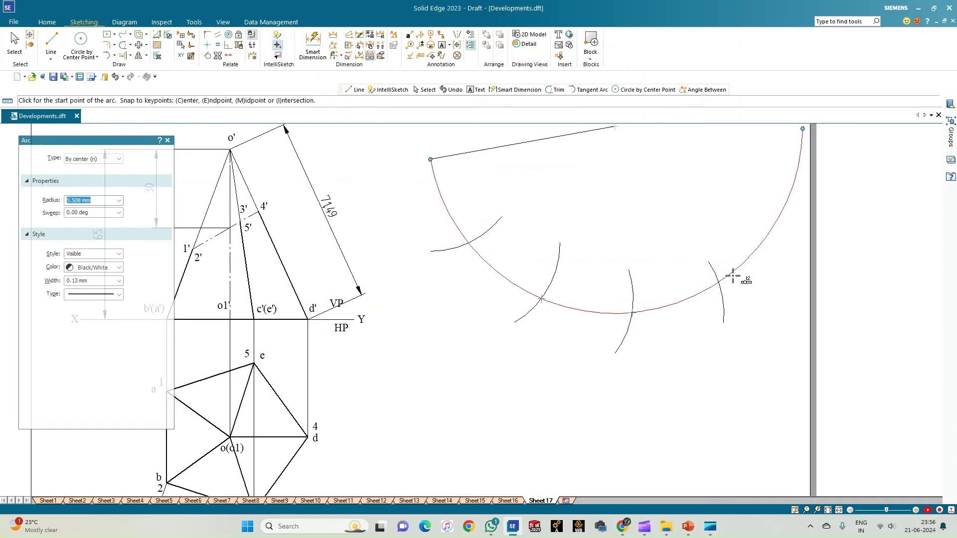
{"action": "left_click", "coordinate": [767, 214]}
{"action": "left_click", "coordinate": [784, 251]}
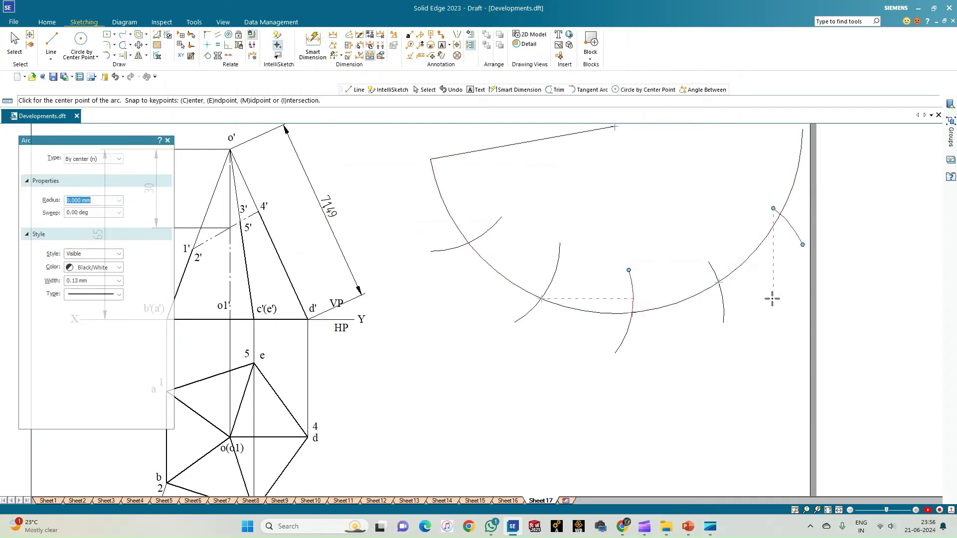
Step: Join the first three division points on the large arc to its centre with 0.13 mm wide lines
{"action": "left_click", "coordinate": [51, 41]}
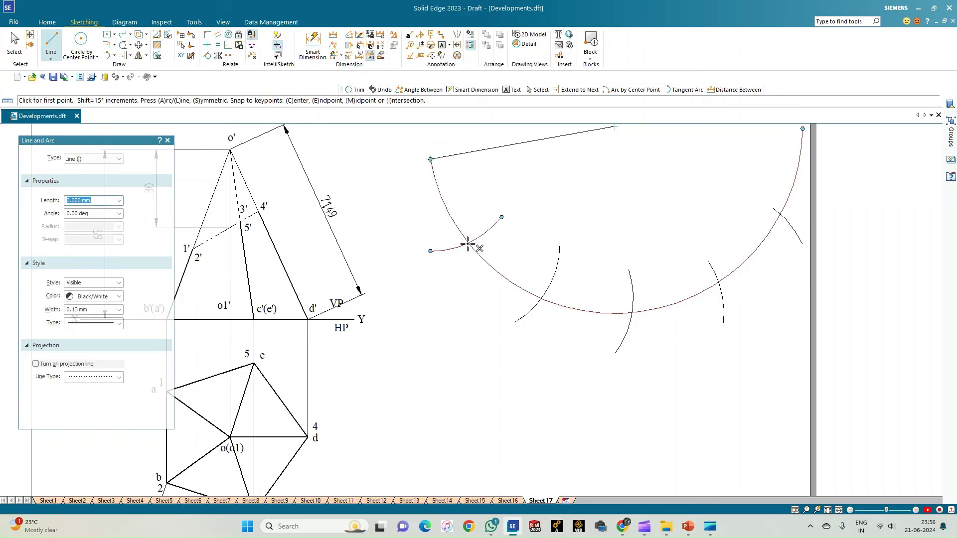
{"action": "left_click", "coordinate": [467, 243]}
{"action": "left_click", "coordinate": [615, 127]}
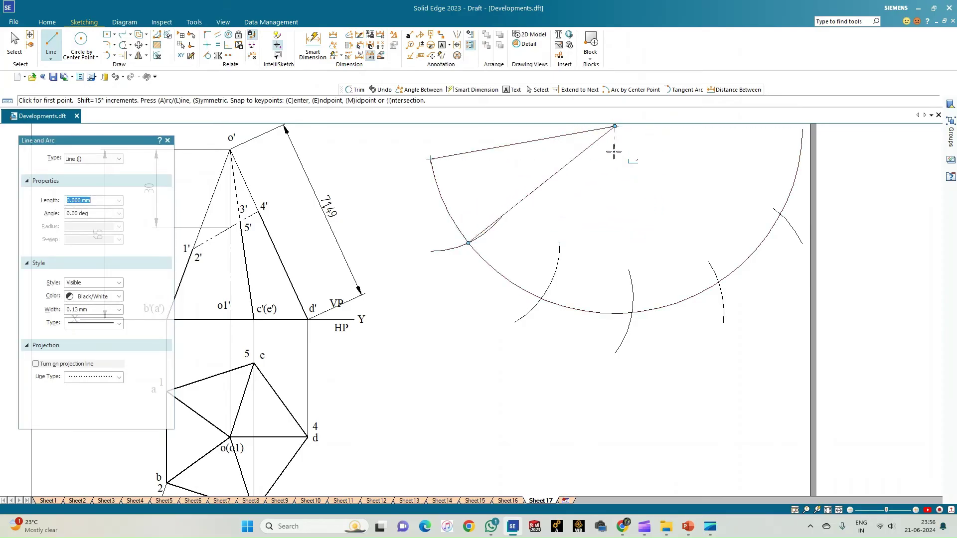
{"action": "left_click", "coordinate": [615, 126]}
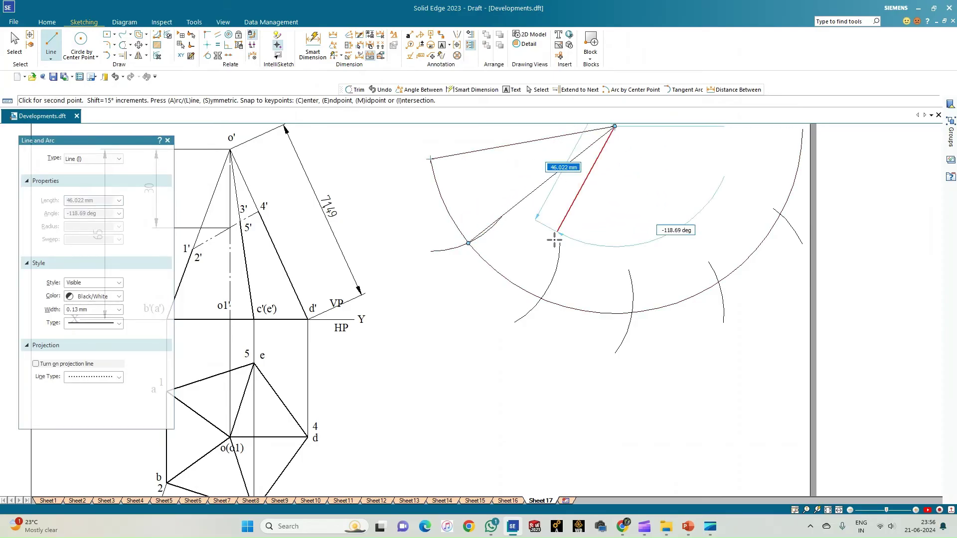
{"action": "left_click", "coordinate": [541, 299]}
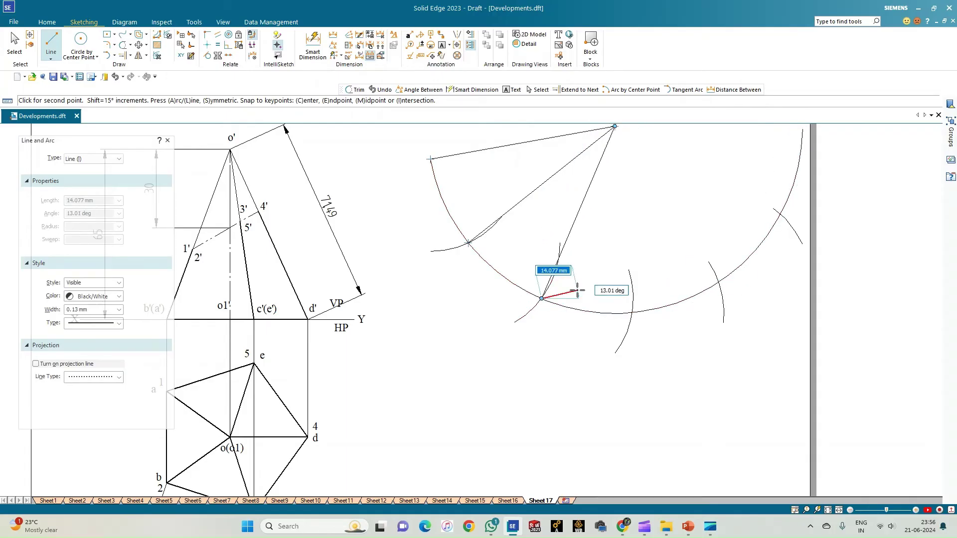
{"action": "left_click", "coordinate": [631, 312]}
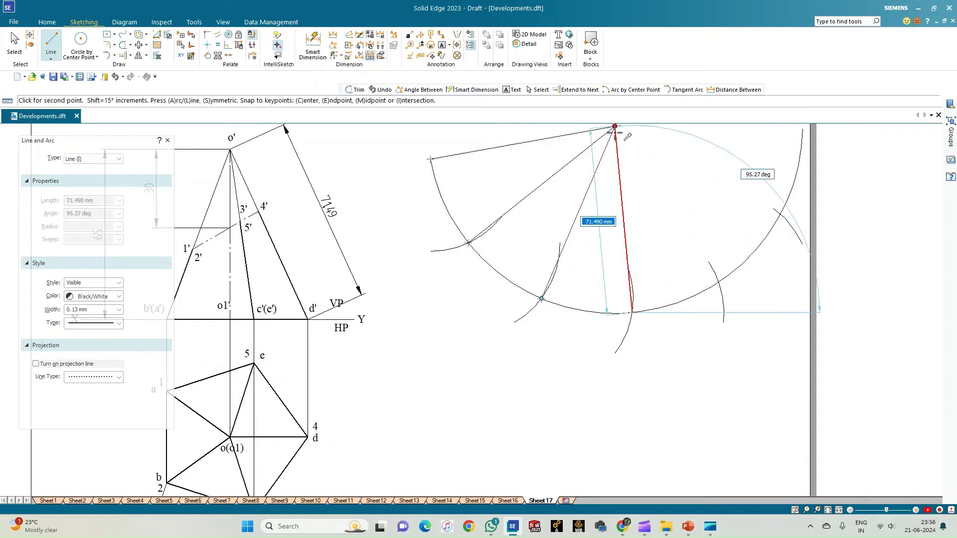
{"action": "left_click", "coordinate": [615, 126]}
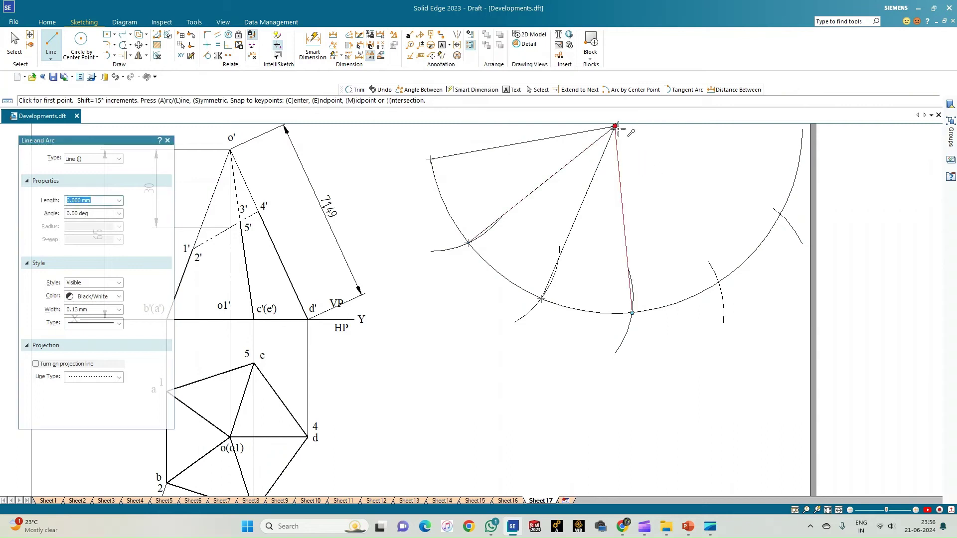
Step: Draw lines from the large arc's centre to the fourth and fifth division points
{"action": "left_click", "coordinate": [615, 126]}
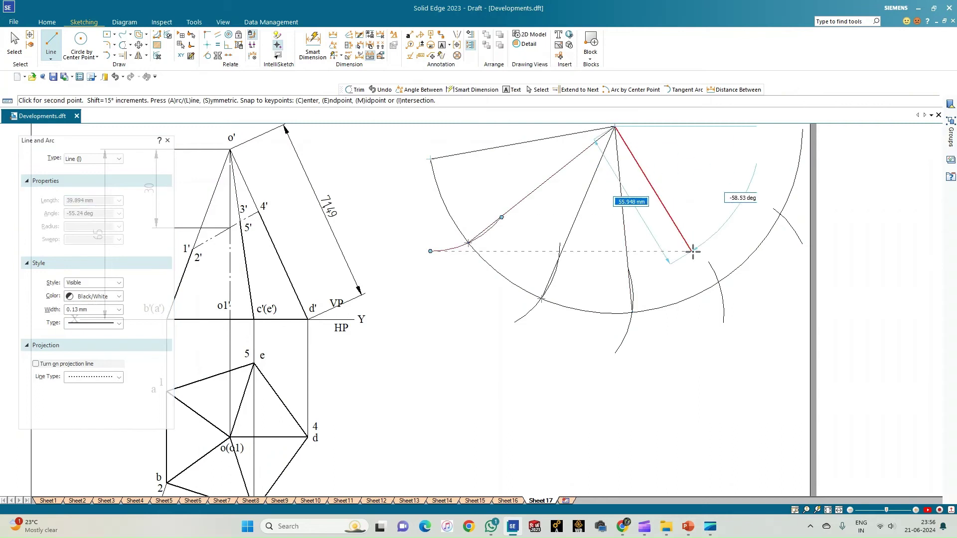
{"action": "left_click", "coordinate": [717, 279]}
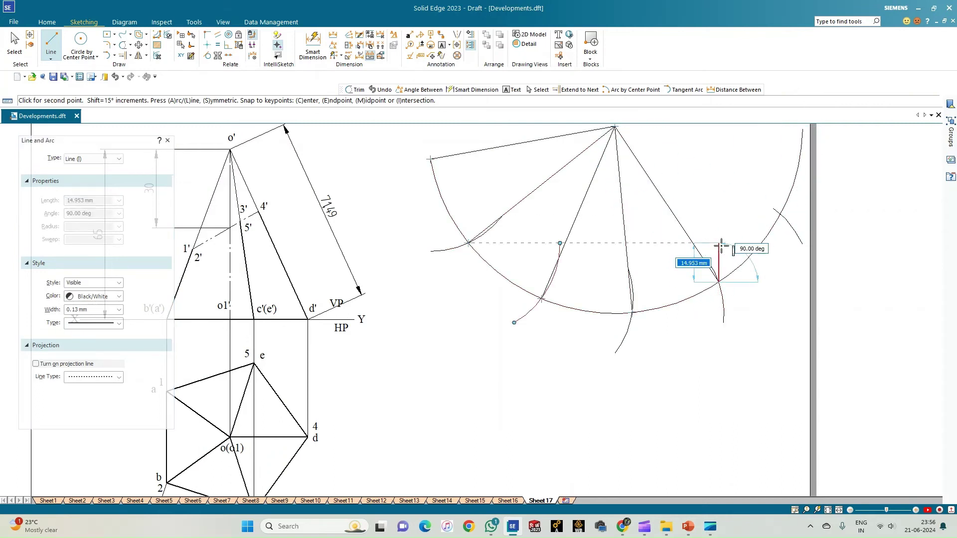
{"action": "left_click", "coordinate": [615, 127]}
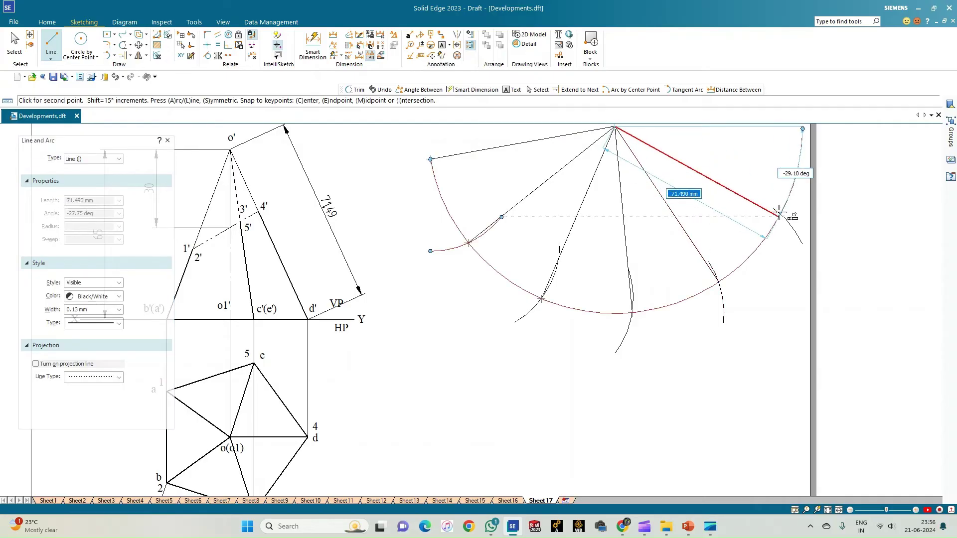
{"action": "scroll", "coordinate": [780, 212], "scroll_direction": "up", "scroll_amount": 3}
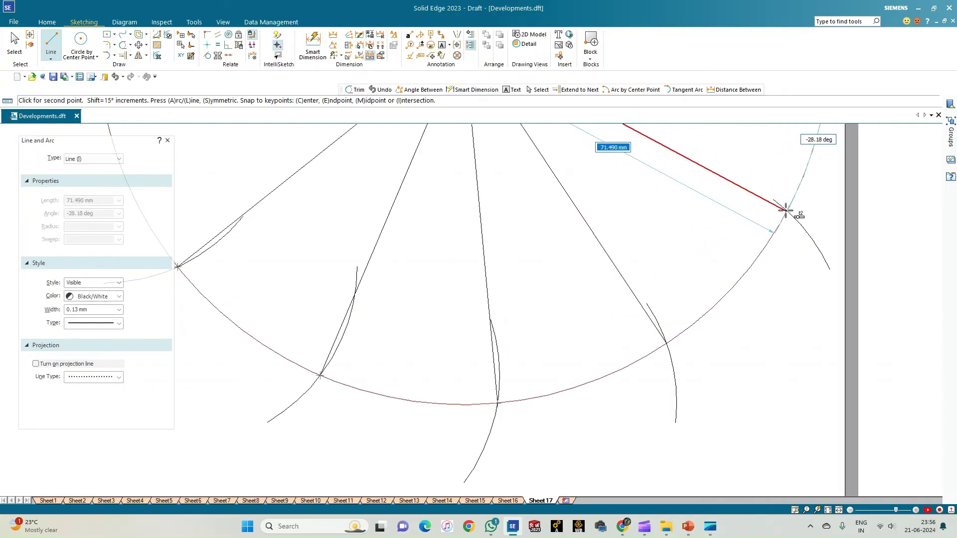
{"action": "left_click", "coordinate": [786, 210]}
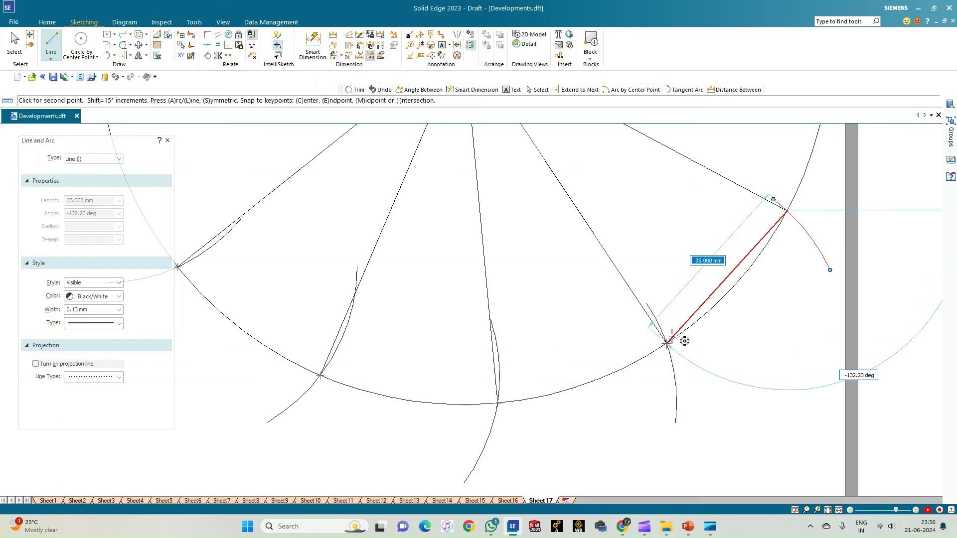
Step: Connect all consecutive division points with straight 35 mm base-edge lines, from the fifth division back to the large arc's left end
{"action": "left_click", "coordinate": [667, 344]}
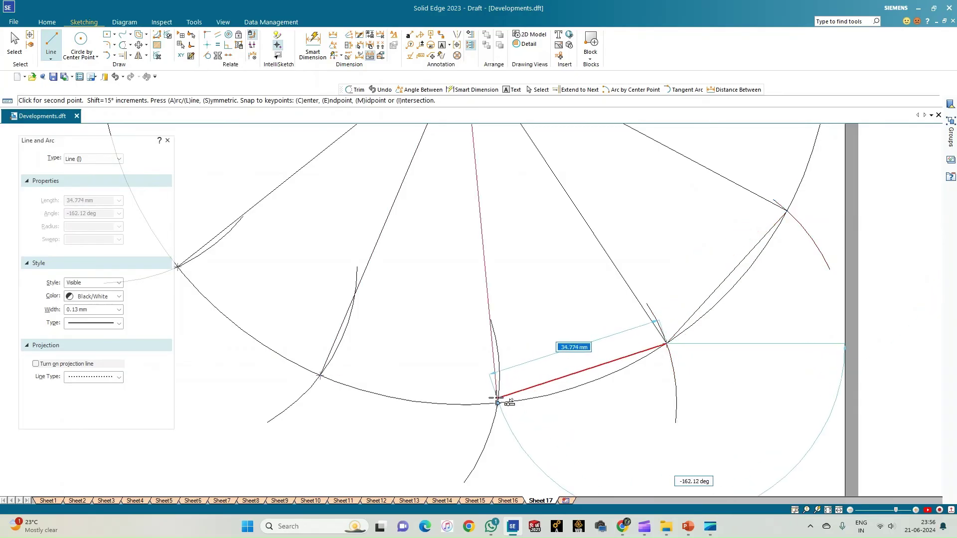
{"action": "left_click", "coordinate": [478, 403]}
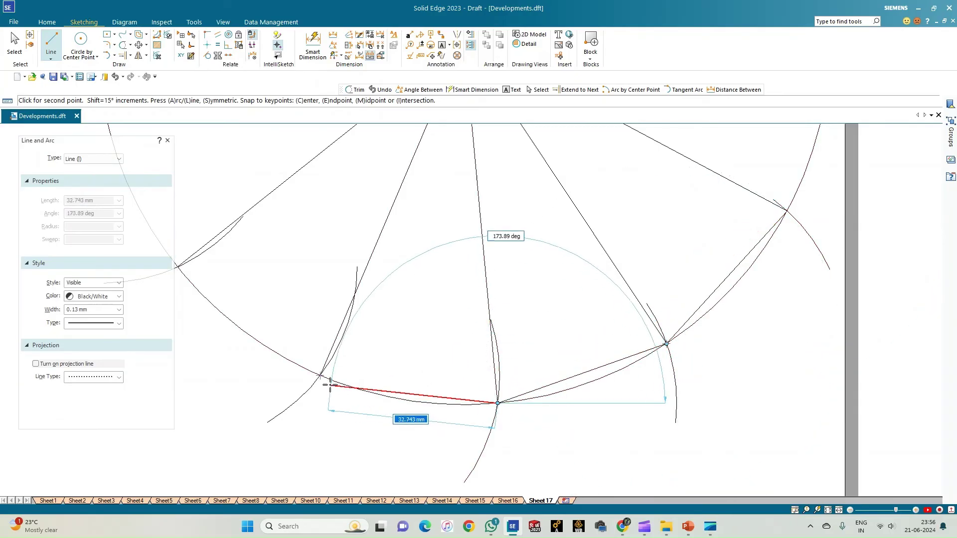
{"action": "left_click", "coordinate": [320, 375]}
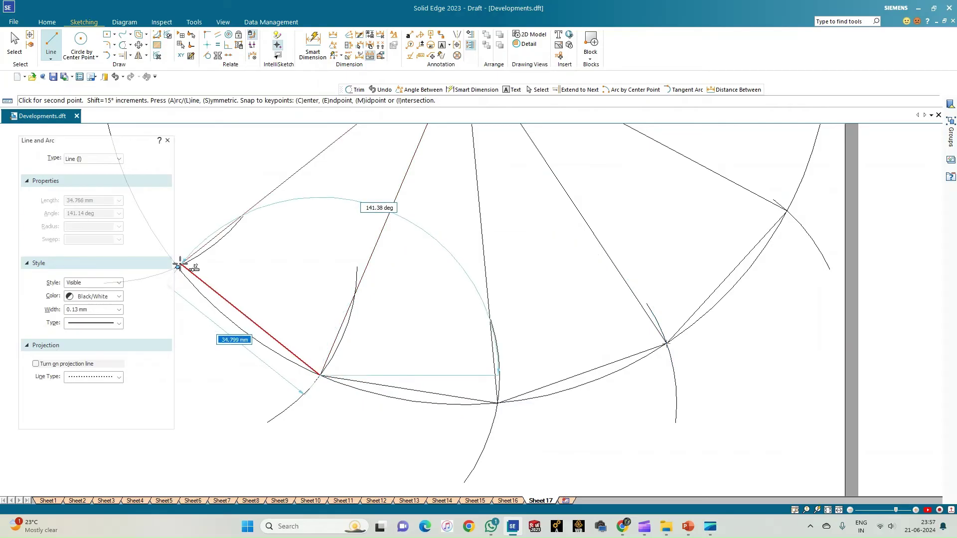
{"action": "left_click", "coordinate": [179, 267]}
{"action": "scroll", "coordinate": [182, 270], "scroll_direction": "down", "scroll_amount": 1}
{"action": "scroll", "coordinate": [182, 269], "scroll_direction": "down", "scroll_amount": 3}
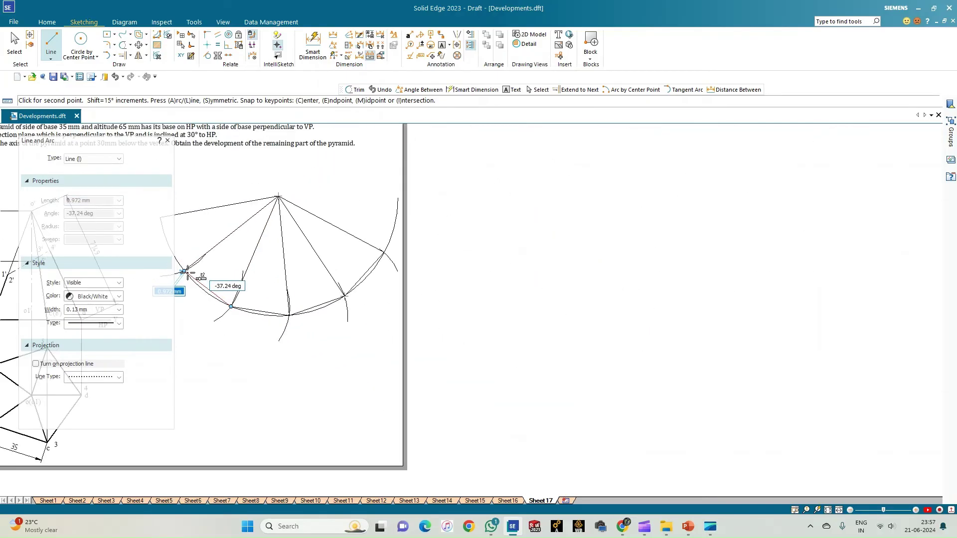
{"action": "left_click", "coordinate": [829, 511]}
{"action": "scroll", "coordinate": [481, 264], "scroll_direction": "down", "scroll_amount": 1}
{"action": "scroll", "coordinate": [482, 263], "scroll_direction": "up", "scroll_amount": 1}
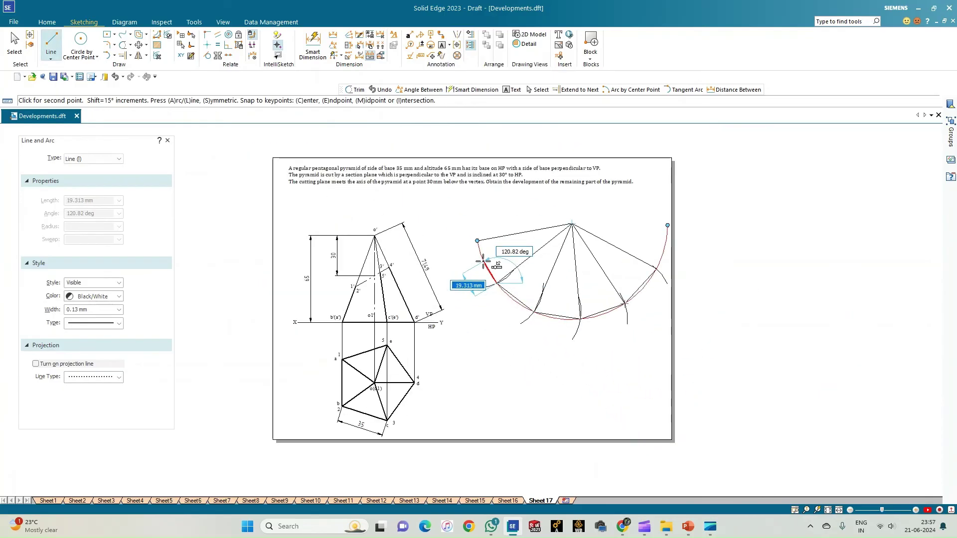
{"action": "scroll", "coordinate": [482, 262], "scroll_direction": "up", "scroll_amount": 3}
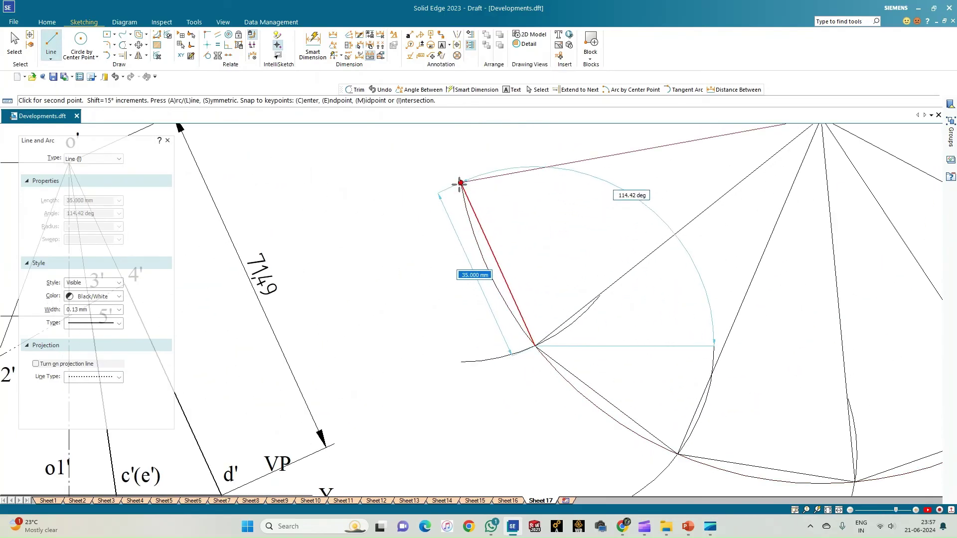
{"action": "left_click", "coordinate": [461, 183]}
Step: Trim away the first three 35 mm construction arcs on both sides of the large arc
{"action": "key", "text": "t"}
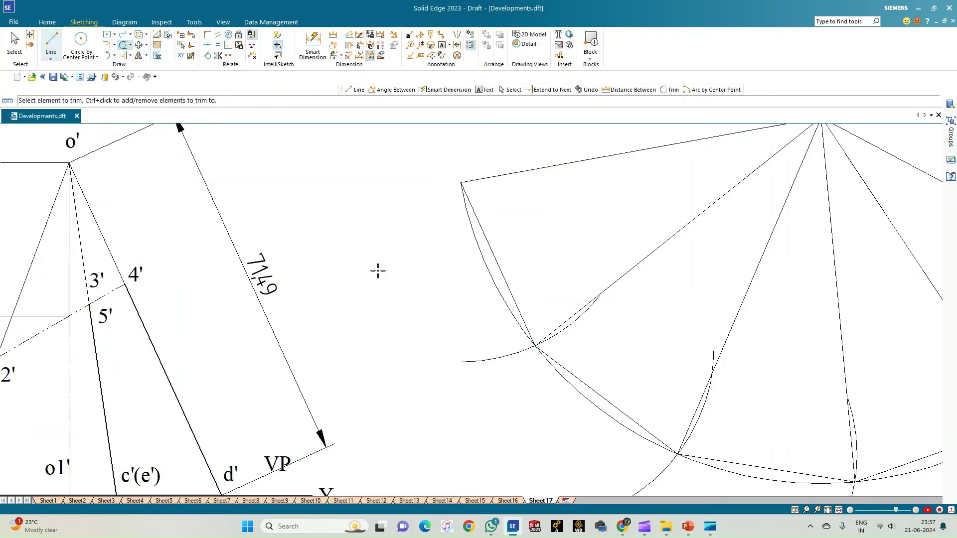
{"action": "mouse_move", "coordinate": [495, 364]}
{"action": "left_mouse_down"}
{"action": "mouse_move", "coordinate": [539, 357]}
{"action": "mouse_move", "coordinate": [566, 331]}
{"action": "left_mouse_up"}
{"action": "mouse_move", "coordinate": [718, 370]}
{"action": "left_mouse_down"}
{"action": "mouse_move", "coordinate": [712, 359]}
{"action": "mouse_move", "coordinate": [710, 369]}
{"action": "left_mouse_up"}
{"action": "left_click_drag", "start_coordinate": [705, 406], "coordinate": [703, 414]}
{"action": "left_click", "coordinate": [667, 470]}
{"action": "left_click_drag", "start_coordinate": [848, 421], "coordinate": [855, 487]}
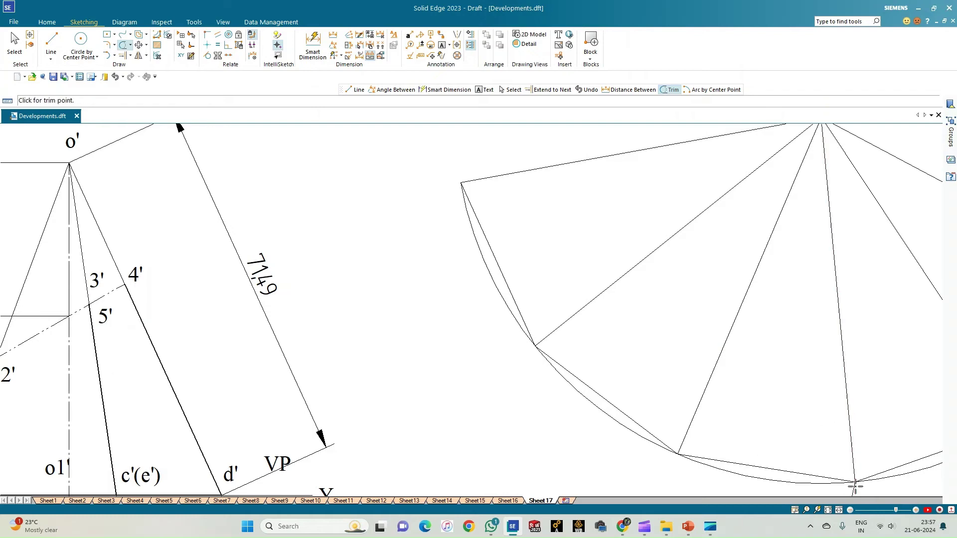
{"action": "scroll", "coordinate": [849, 492], "scroll_direction": "down", "scroll_amount": 2}
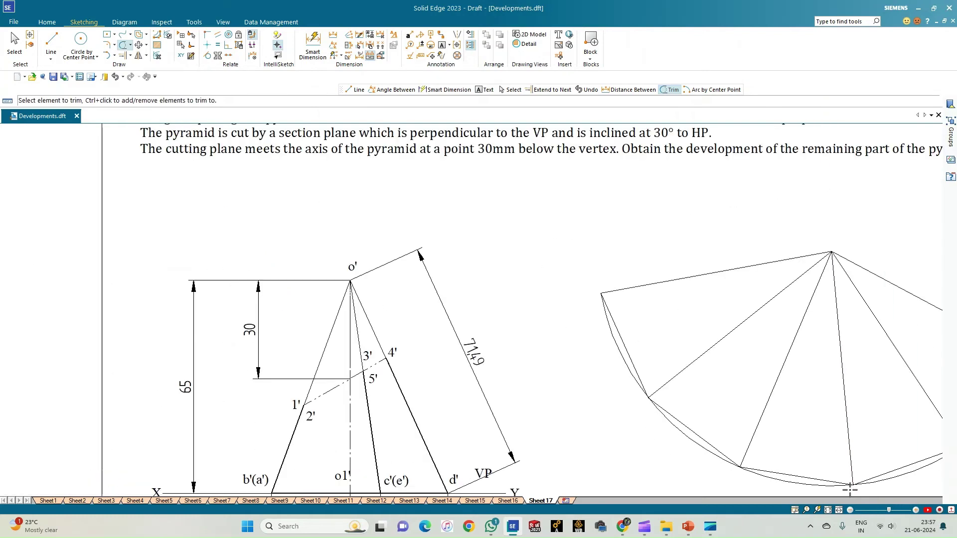
{"action": "left_click", "coordinate": [817, 510]}
Step: Trim the fourth and fifth construction arcs and the part of the large arc beyond the last radial line
{"action": "scroll", "coordinate": [688, 359], "scroll_direction": "up", "scroll_amount": 2}
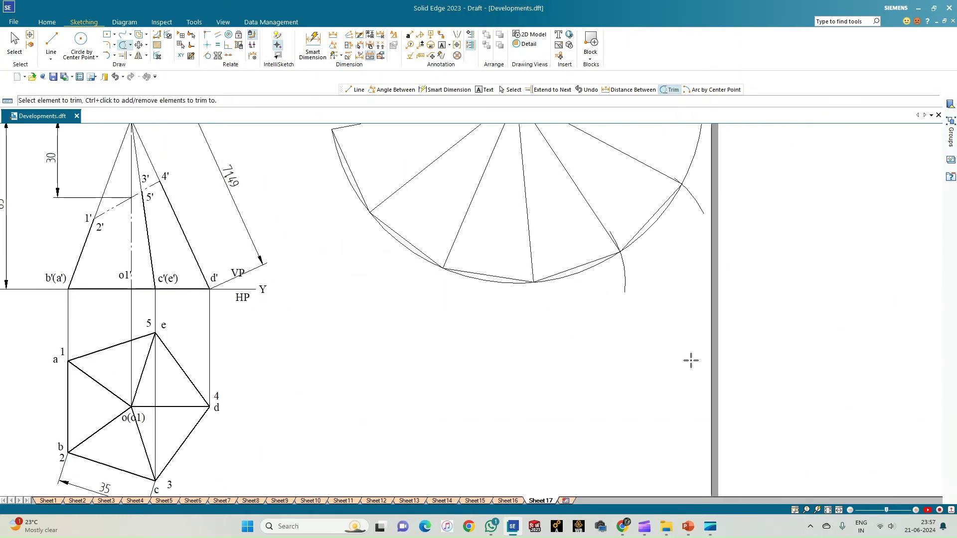
{"action": "left_click", "coordinate": [625, 279]}
{"action": "left_click", "coordinate": [693, 197]}
{"action": "scroll", "coordinate": [672, 200], "scroll_direction": "up", "scroll_amount": 3}
{"action": "left_click_drag", "start_coordinate": [684, 150], "coordinate": [701, 145]}
{"action": "scroll", "coordinate": [678, 249], "scroll_direction": "down", "scroll_amount": 3}
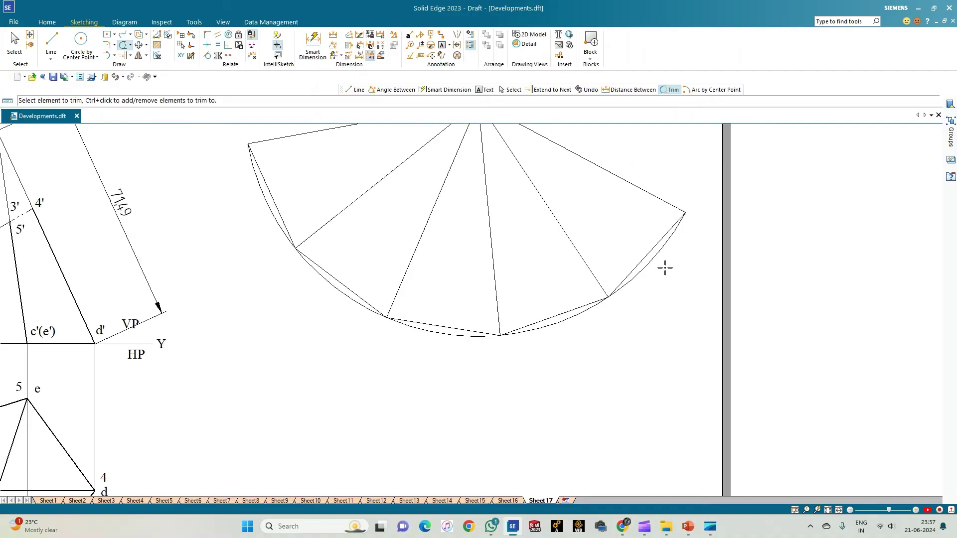
Step: Label the development's apex O and its outer corners A, B, C, D, E and A in order
{"action": "scroll", "coordinate": [665, 268], "scroll_direction": "down", "scroll_amount": 2}
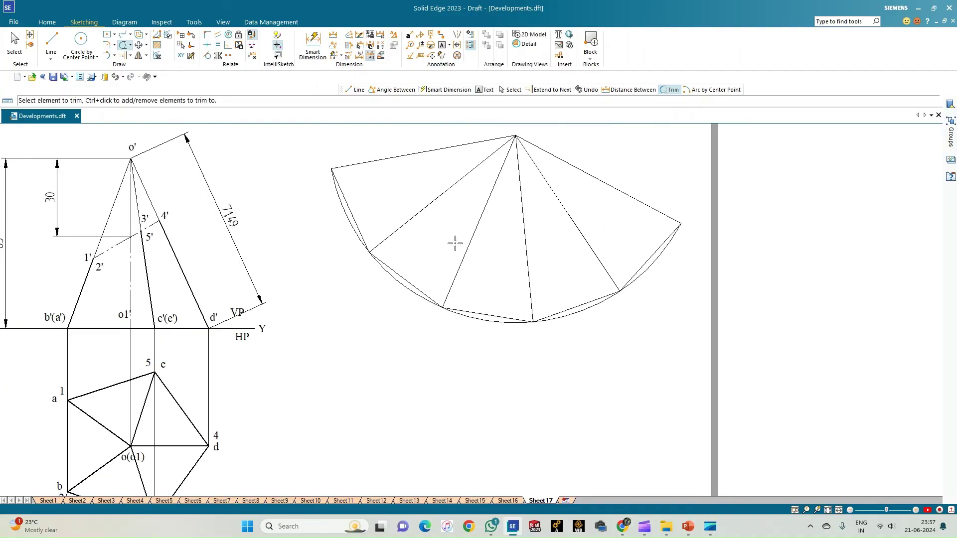
{"action": "left_click", "coordinate": [442, 45]}
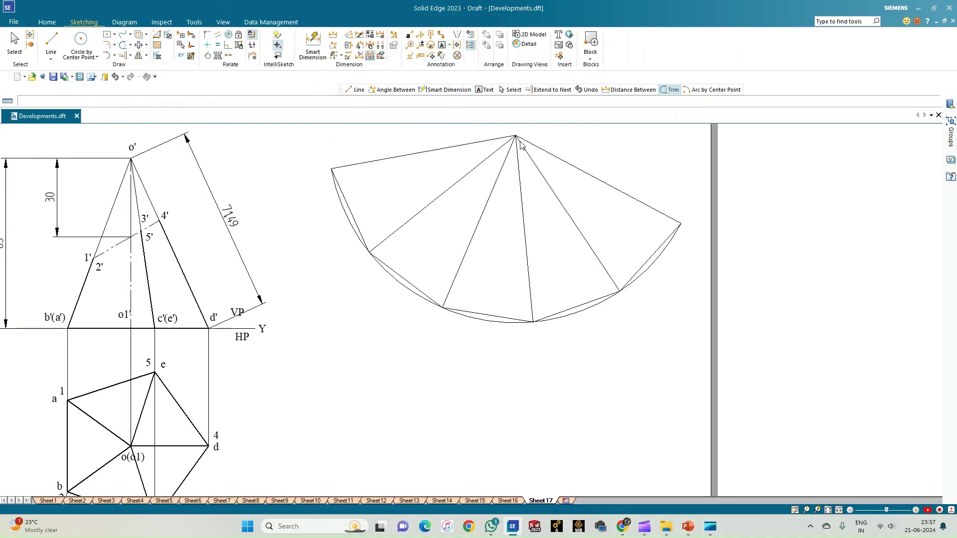
{"action": "left_click", "coordinate": [514, 126]}
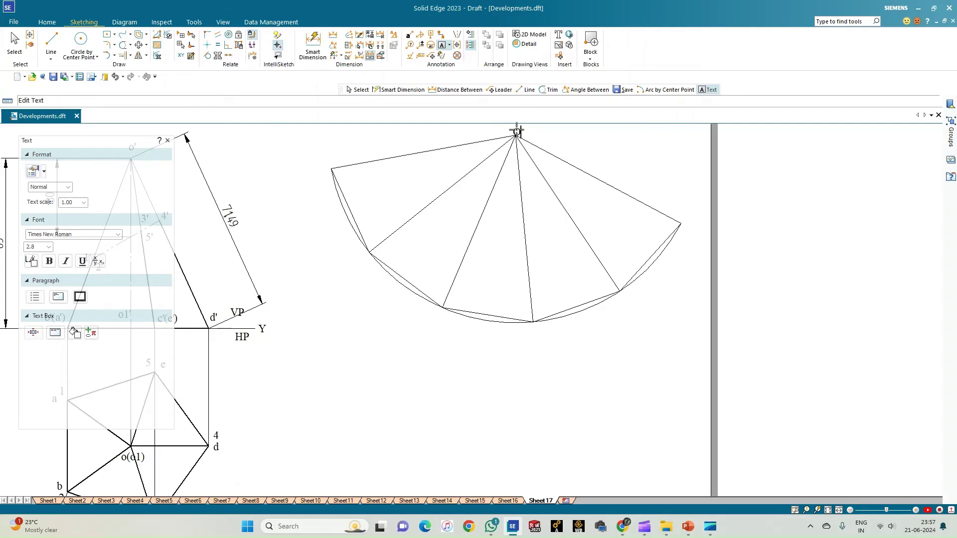
{"action": "left_click", "coordinate": [309, 155]}
{"action": "left_click", "coordinate": [312, 159]}
{"action": "type", "text": "A"}
{"action": "type", "text": "D"}
{"action": "left_click", "coordinate": [619, 296]}
{"action": "left_click", "coordinate": [683, 221]}
{"action": "scroll", "coordinate": [435, 357], "scroll_direction": "down", "scroll_amount": 1}
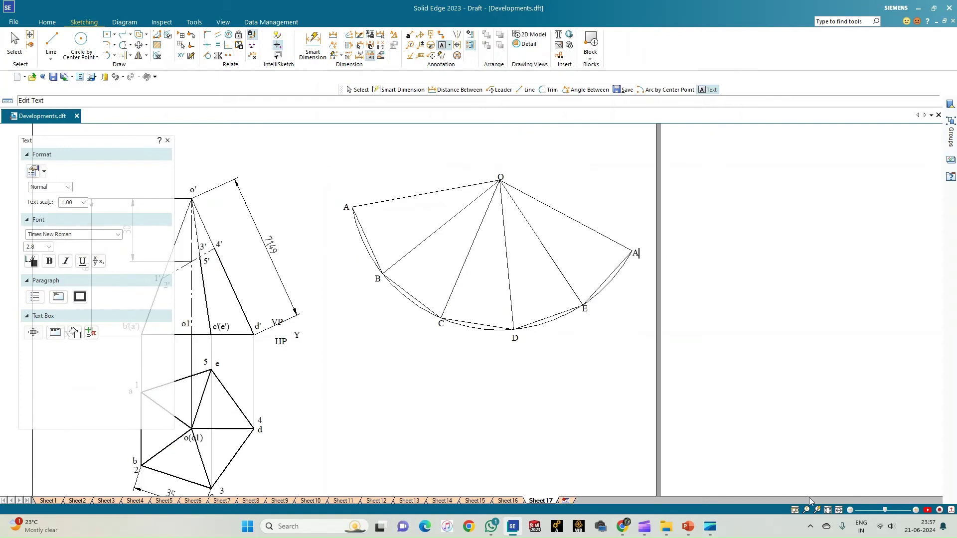
Step: Draw horizontal lines from cut points 1' and 3' in the front view across to the true-length edge o'd'
{"action": "left_click", "coordinate": [829, 510]}
{"action": "scroll", "coordinate": [317, 298], "scroll_direction": "up", "scroll_amount": 3}
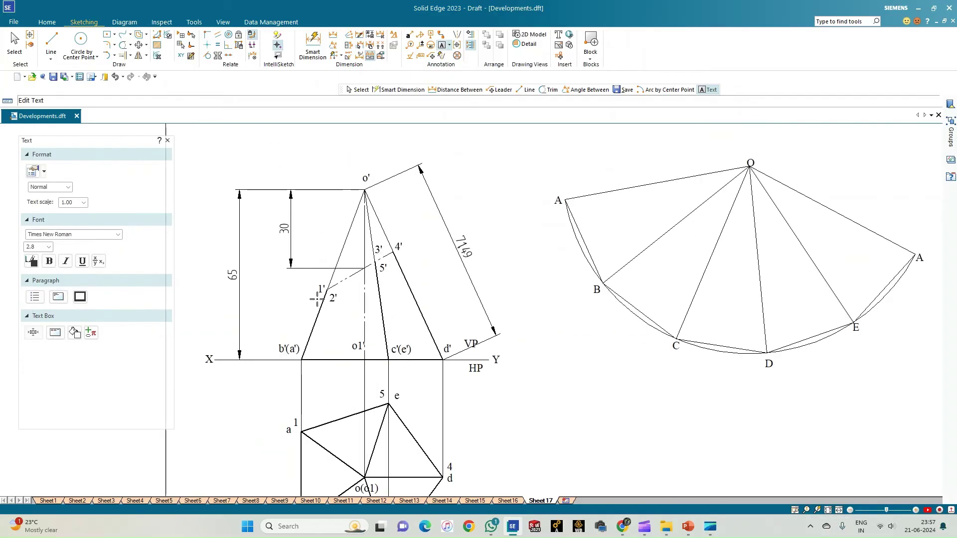
{"action": "scroll", "coordinate": [317, 299], "scroll_direction": "up", "scroll_amount": 1}
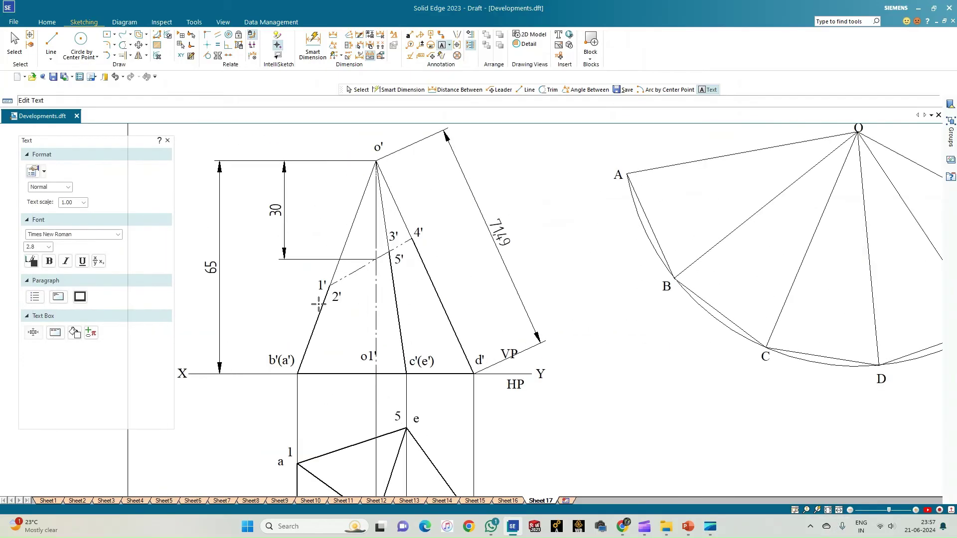
{"action": "left_click", "coordinate": [51, 41]}
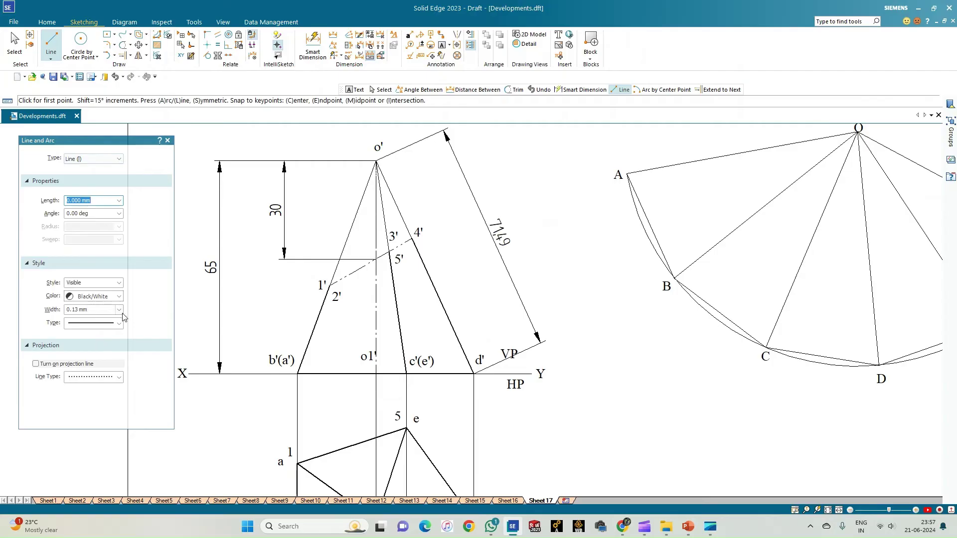
{"action": "left_click", "coordinate": [330, 285]}
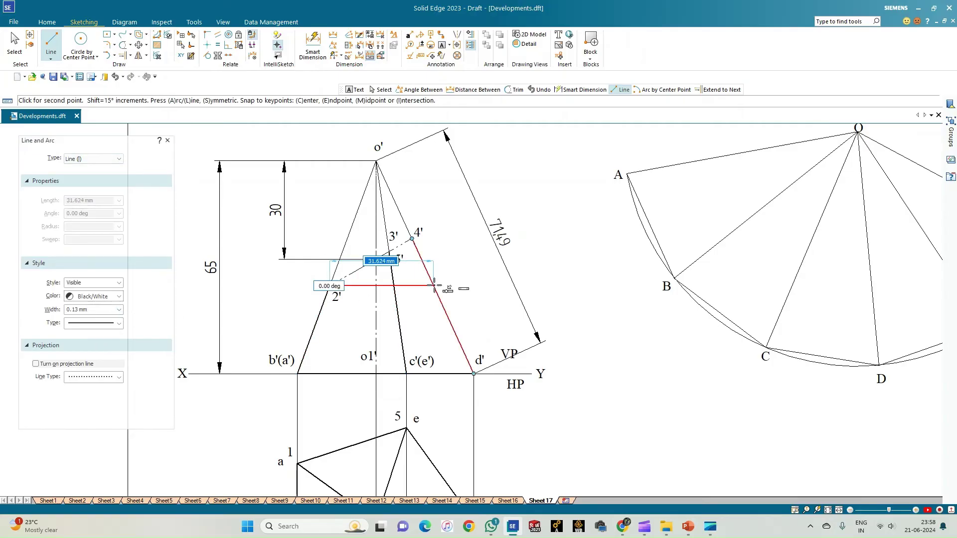
{"action": "left_click", "coordinate": [433, 286]}
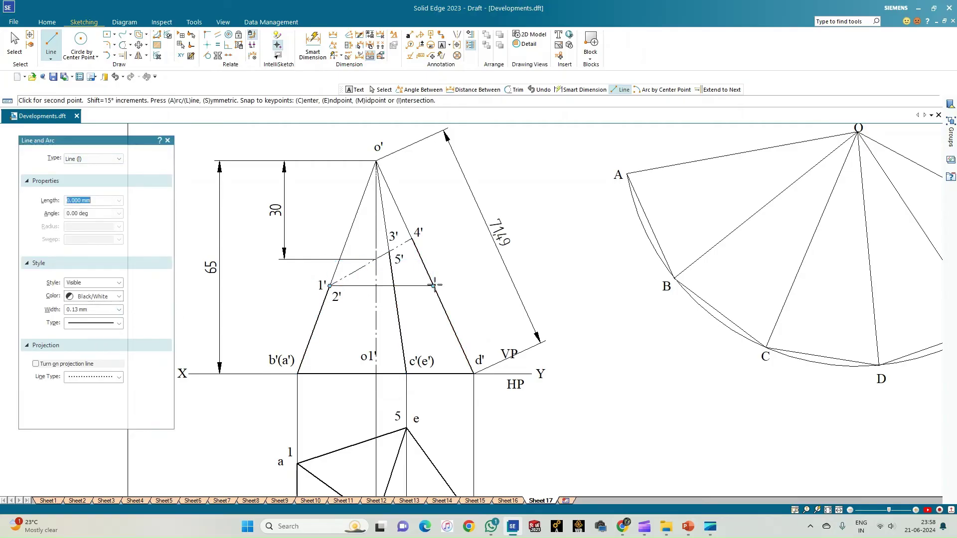
{"action": "left_click", "coordinate": [388, 252]}
{"action": "left_click", "coordinate": [418, 251]}
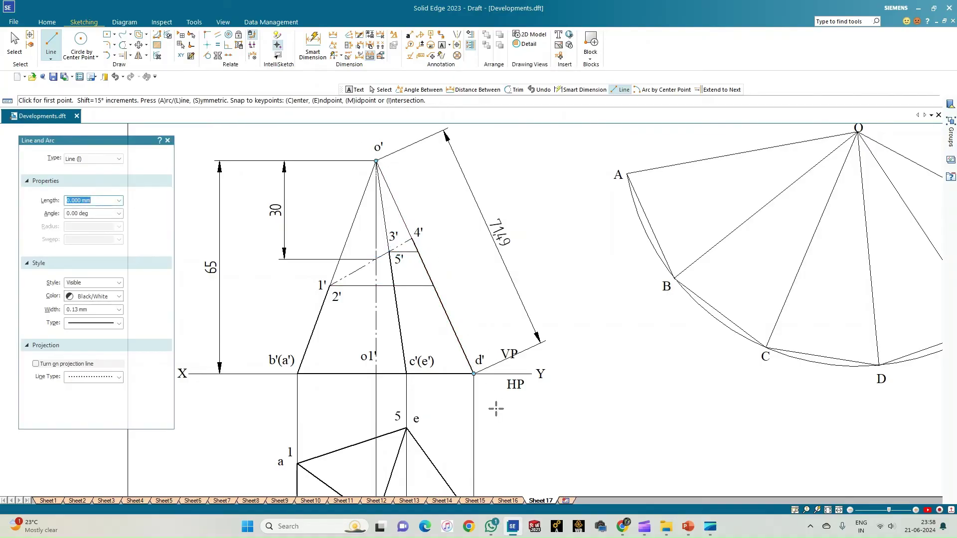
Step: Dimension the true length along o'd' from o' to the end of the horizontal line drawn from 1'
{"action": "left_click", "coordinate": [333, 34]}
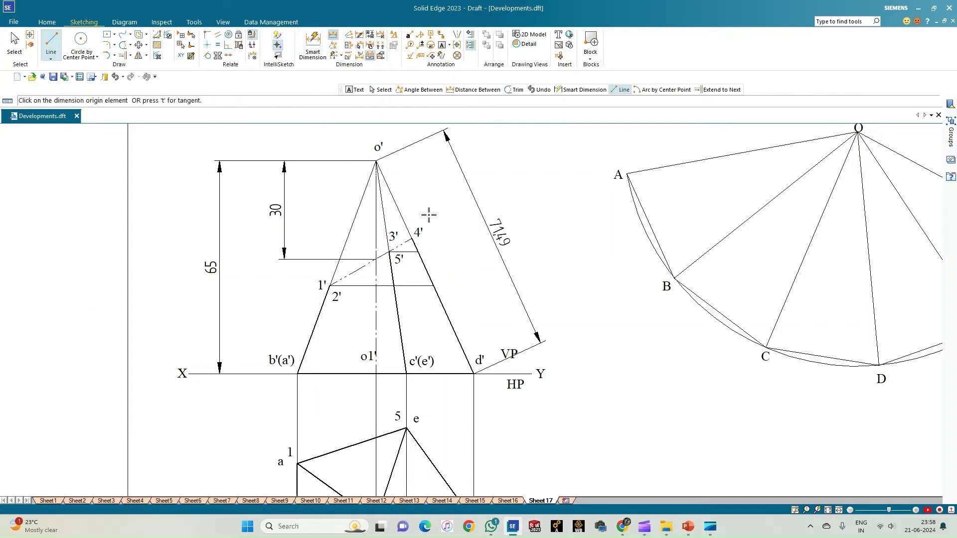
{"action": "left_click", "coordinate": [382, 180]}
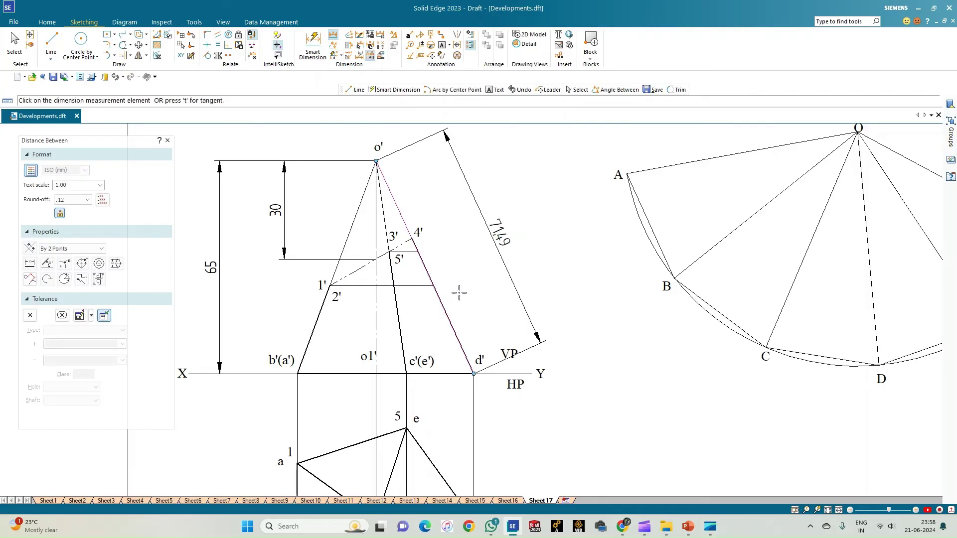
{"action": "left_click", "coordinate": [434, 285]}
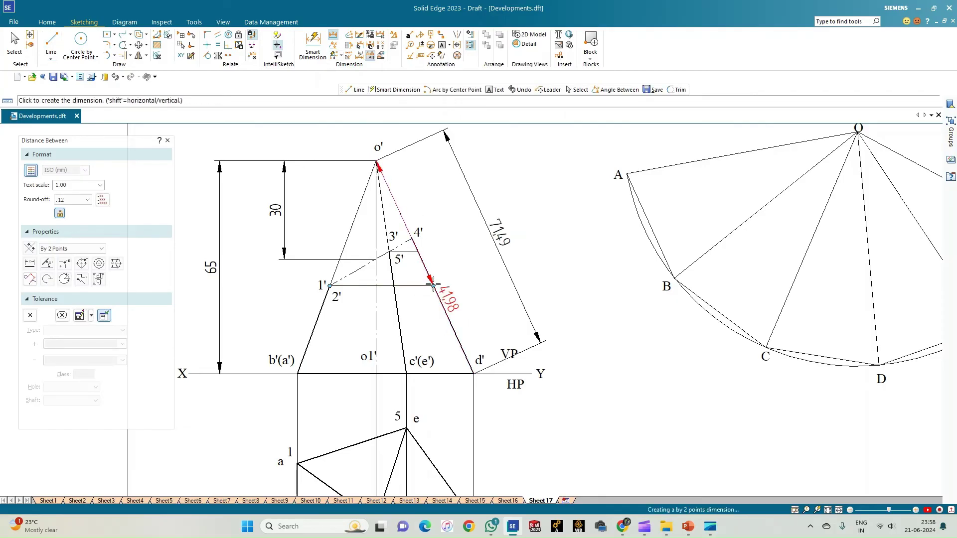
{"action": "left_click", "coordinate": [464, 268]}
{"action": "left_click", "coordinate": [498, 314]}
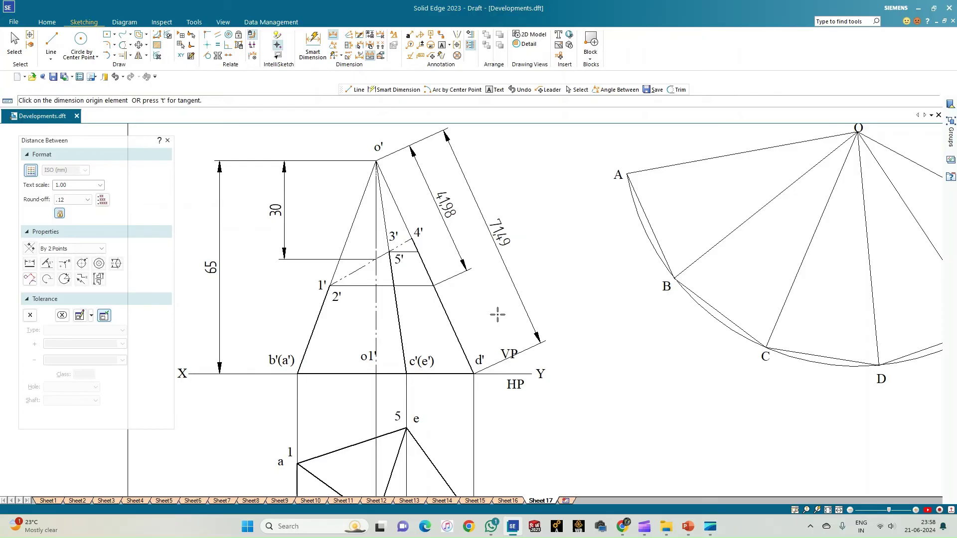
{"action": "left_click", "coordinate": [855, 136]}
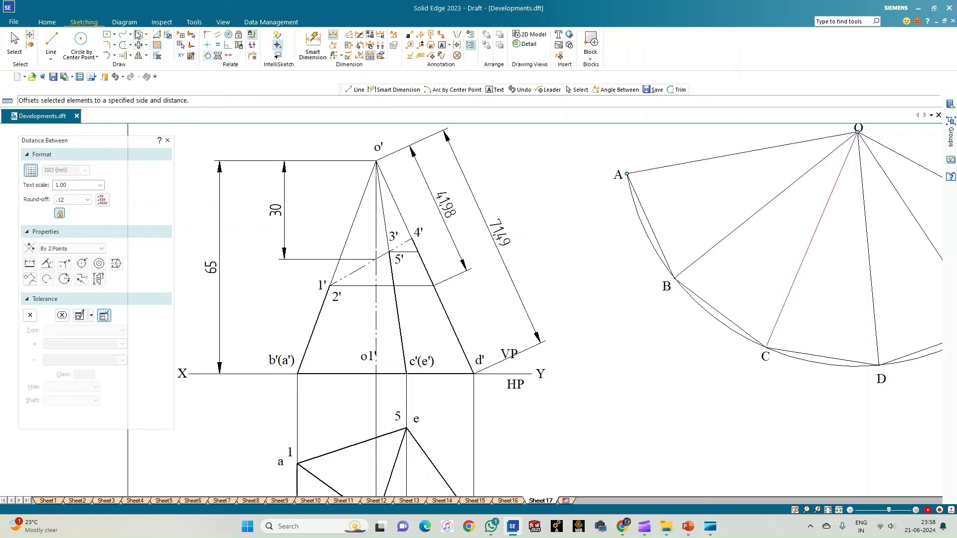
Step: Draw a 41.98 mm line from O along the first OA edge of the development
{"action": "left_click", "coordinate": [51, 40]}
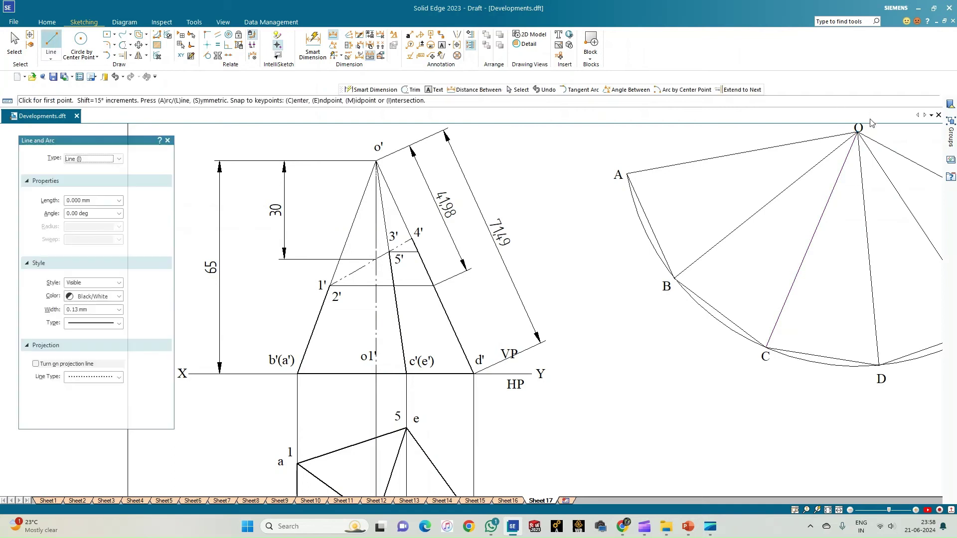
{"action": "left_click", "coordinate": [858, 132]}
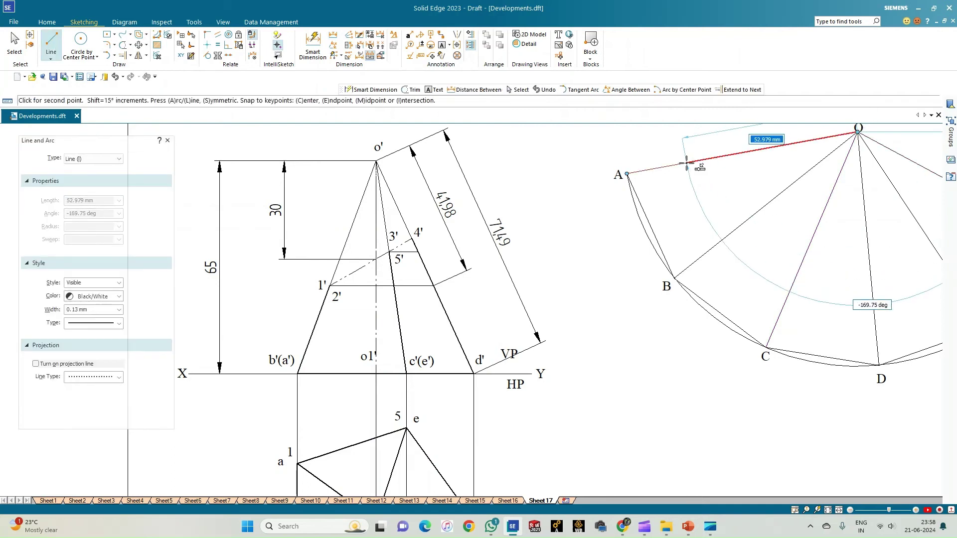
{"action": "type", "text": "41"}
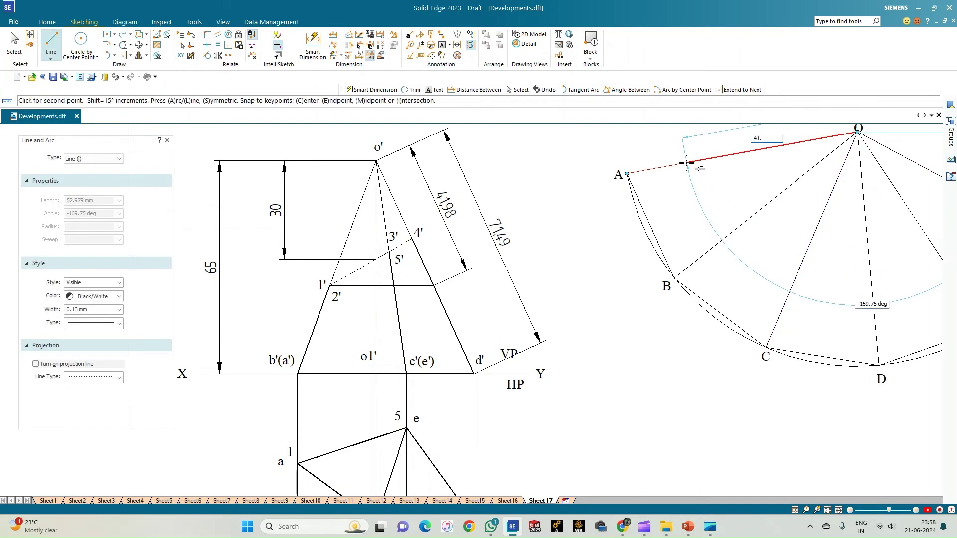
{"action": "type", "text": ".98"}
{"action": "key", "text": "Return"}
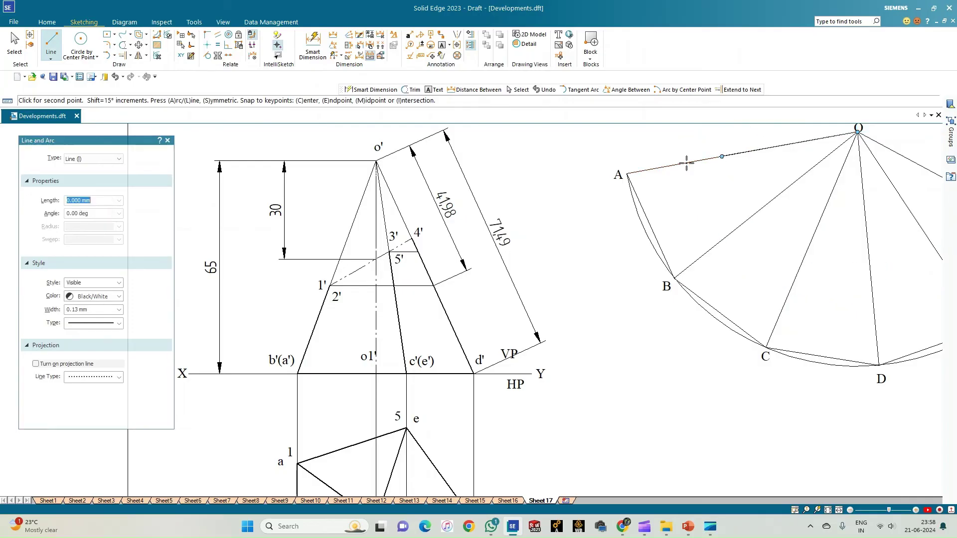
{"action": "right_click", "coordinate": [704, 200]}
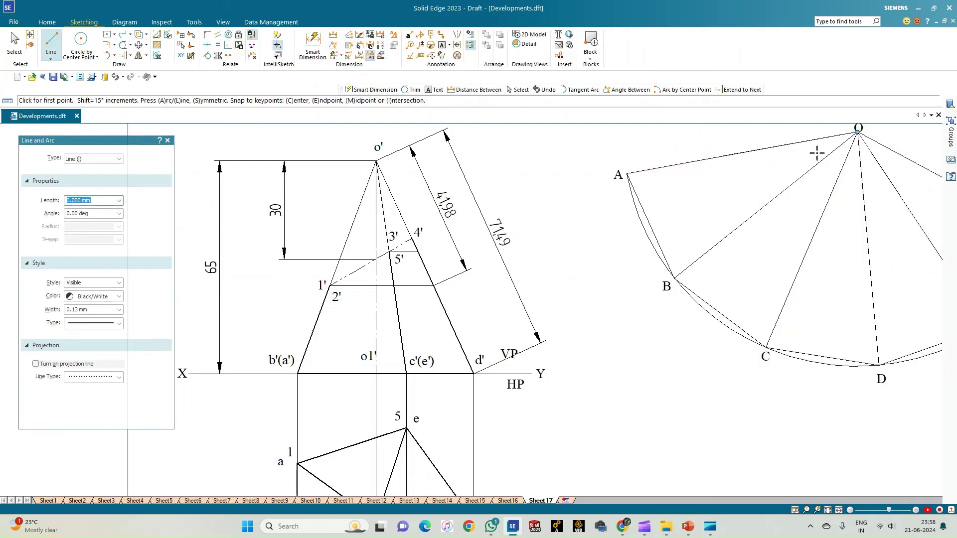
Step: Draw 41.98 mm lines from O along the closing OA edge and along OB of the development
{"action": "left_click", "coordinate": [858, 130]}
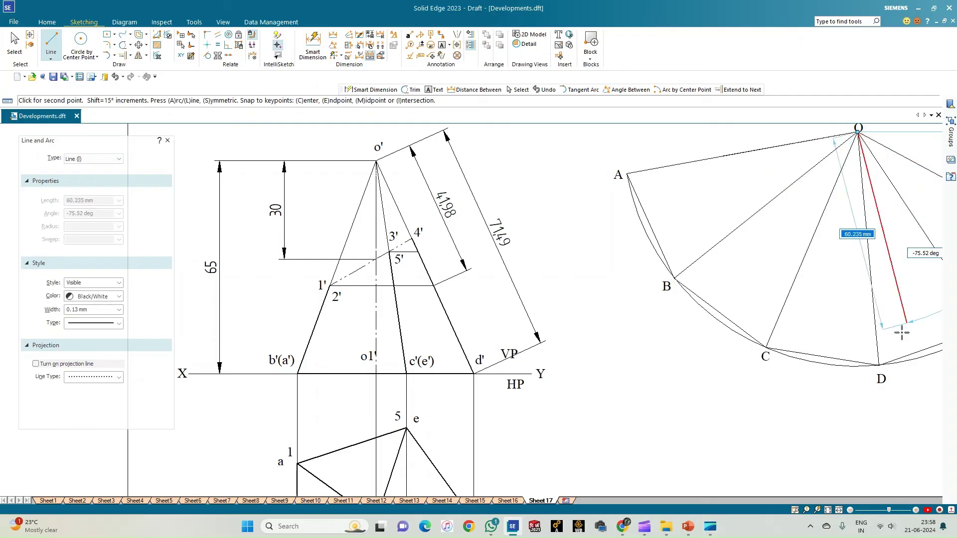
{"action": "left_click", "coordinate": [828, 511]}
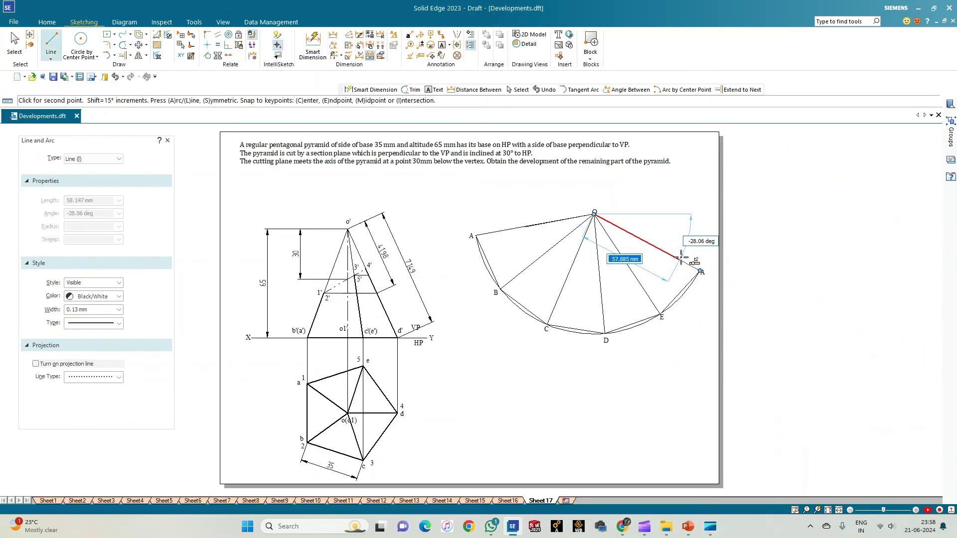
{"action": "type", "text": "41"}
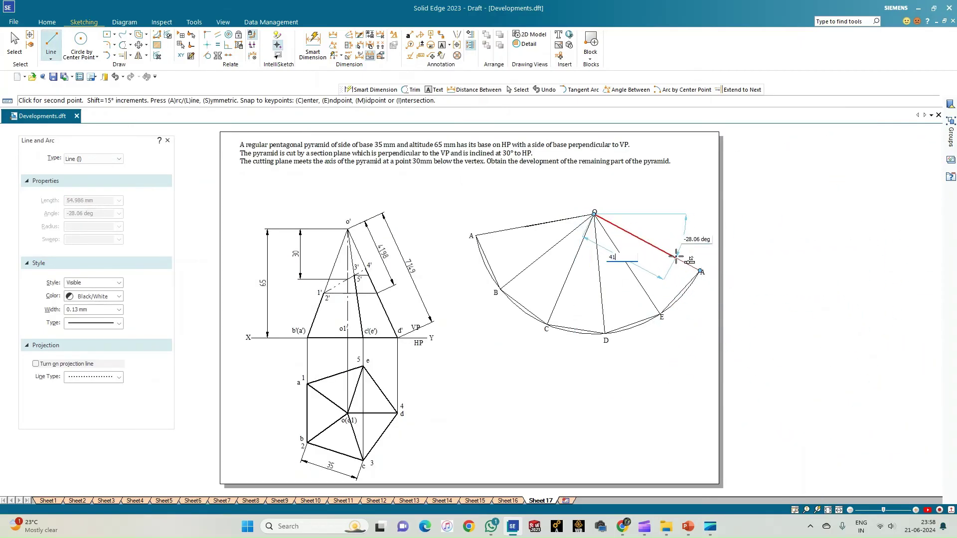
{"action": "key", "text": "Return"}
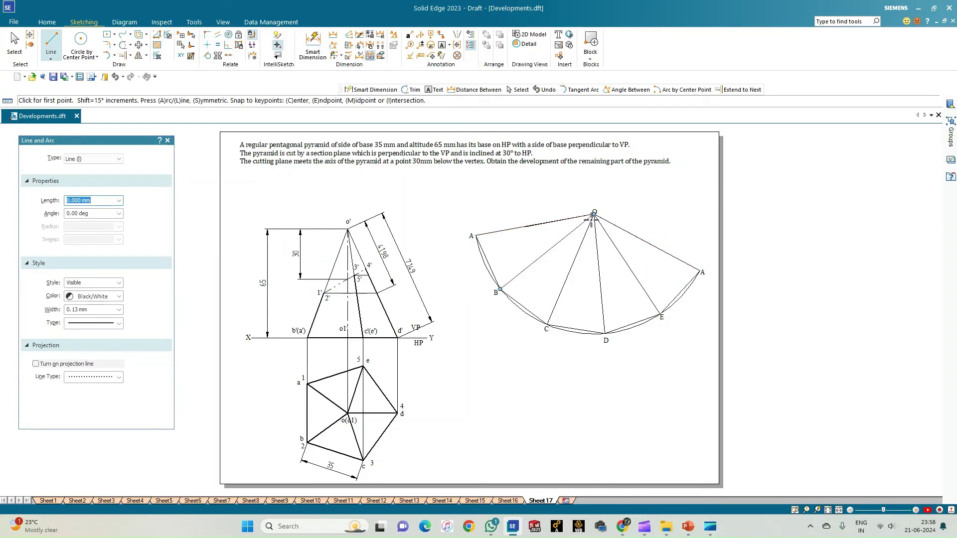
{"action": "left_click", "coordinate": [594, 214]}
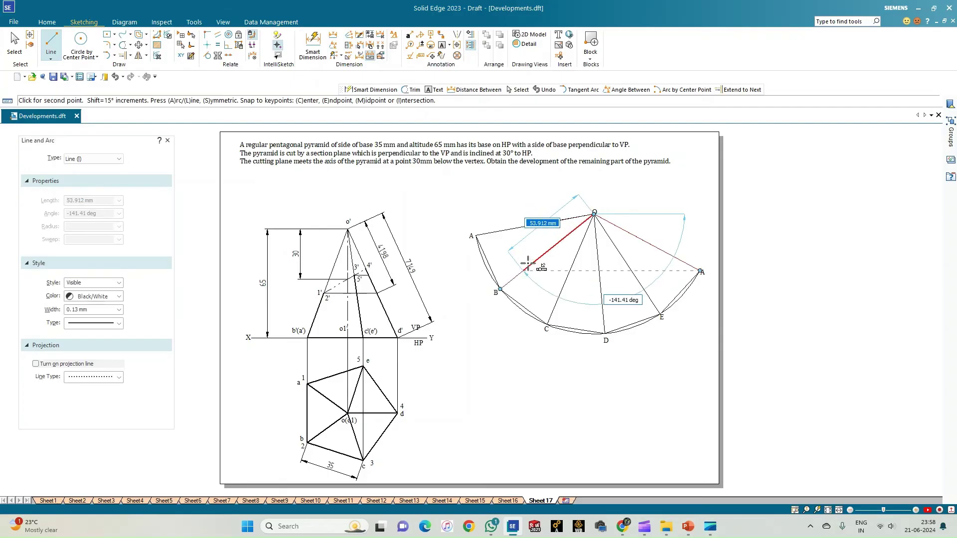
{"action": "type", "text": "41.98"}
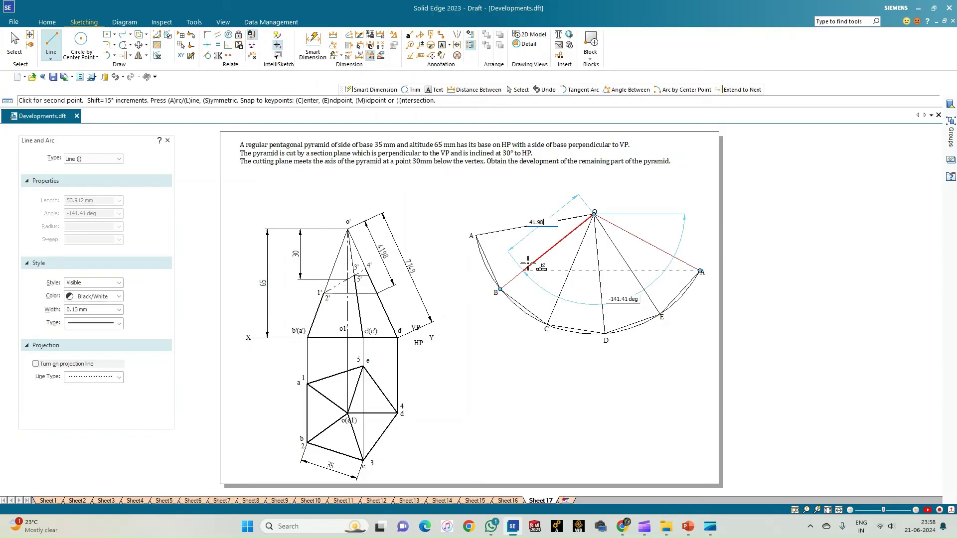
{"action": "key", "text": "Tab"}
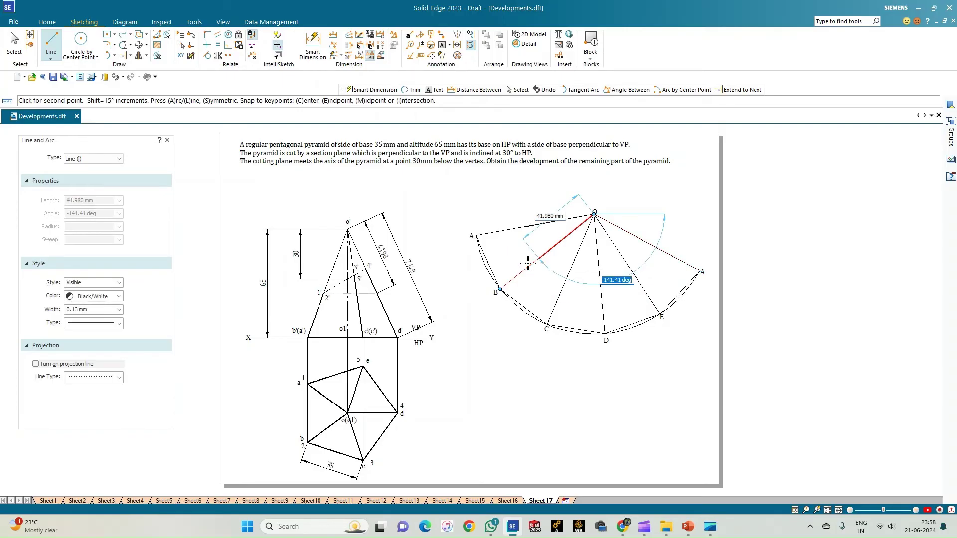
{"action": "key", "text": "Return"}
Step: Dimension the true length along o'd' from o' to the end of the horizontal line drawn from 3'
{"action": "scroll", "coordinate": [537, 303], "scroll_direction": "up", "scroll_amount": 2}
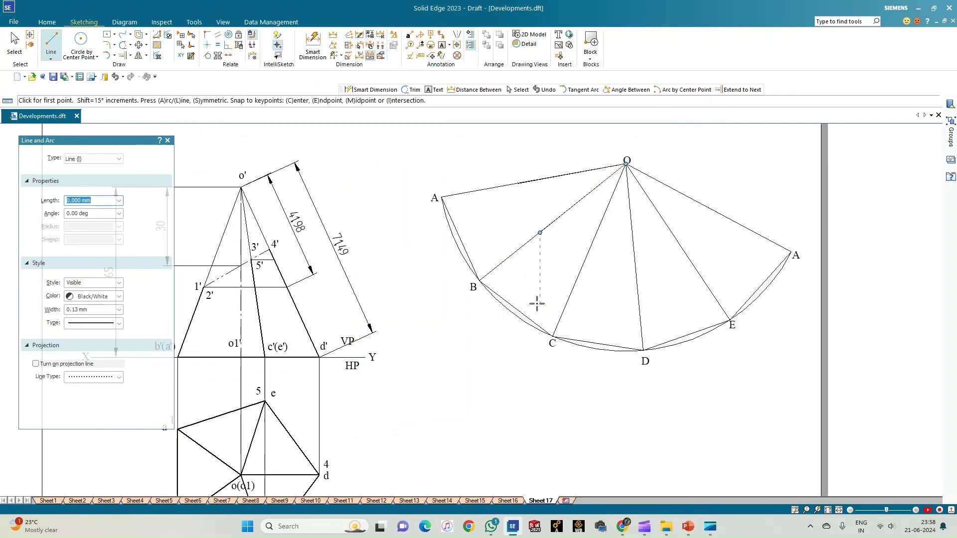
{"action": "scroll", "coordinate": [536, 303], "scroll_direction": "down", "scroll_amount": 1}
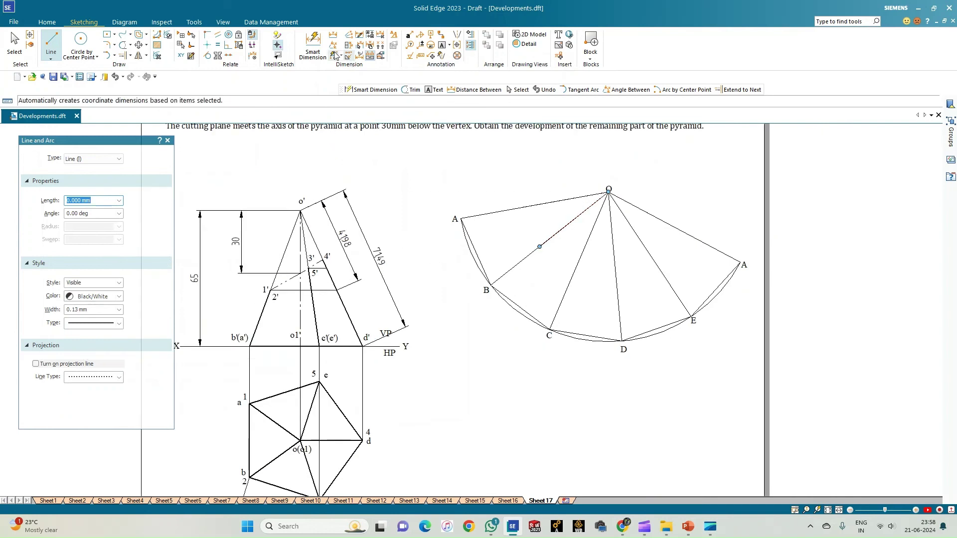
{"action": "left_click", "coordinate": [333, 34]}
{"action": "left_click", "coordinate": [300, 212]}
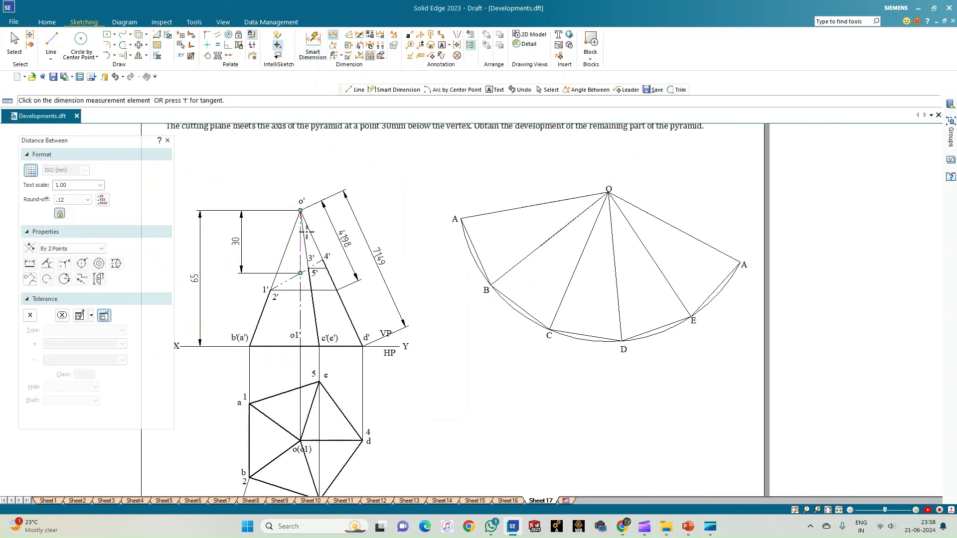
{"action": "left_click", "coordinate": [327, 268]}
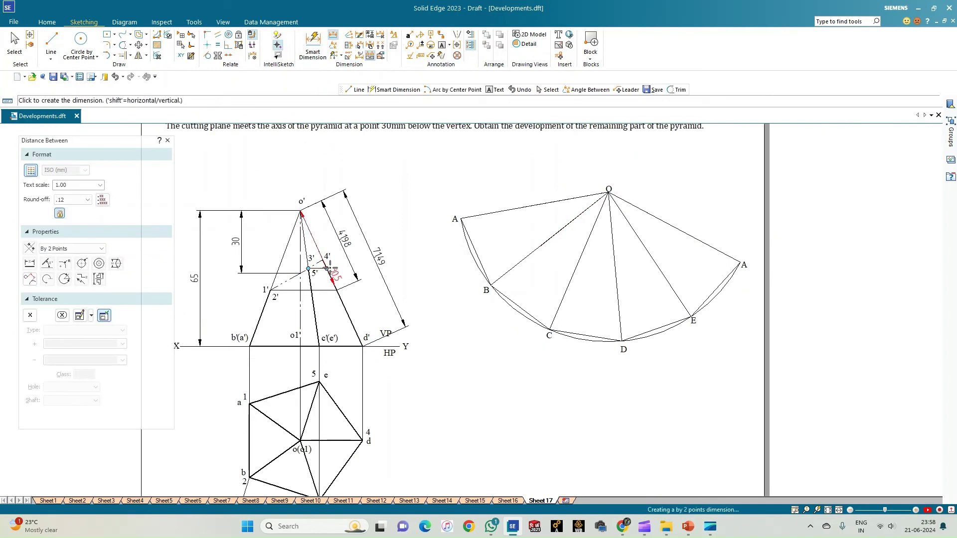
{"action": "left_click", "coordinate": [323, 240]}
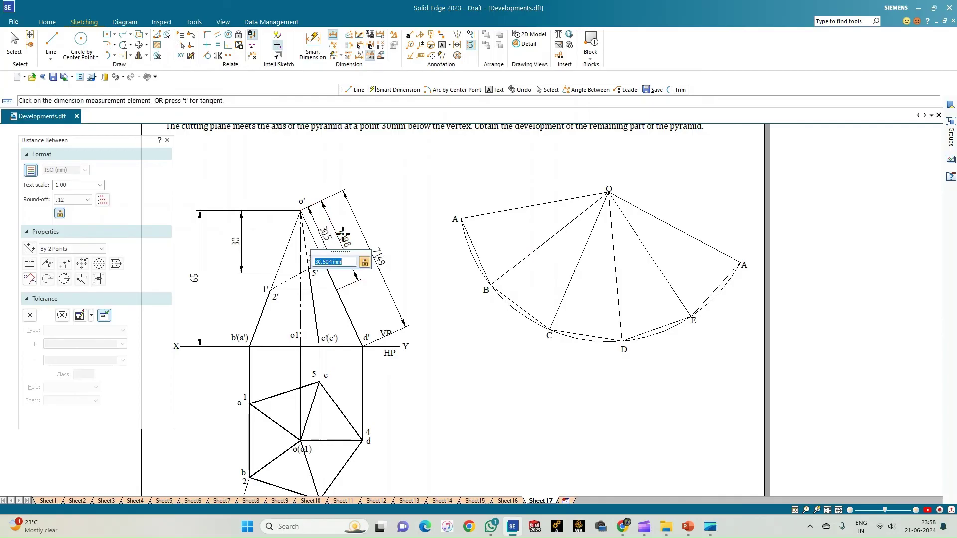
Step: Draw a 30.5 mm line from O along OC of the development
{"action": "left_click", "coordinate": [51, 41]}
{"action": "left_click", "coordinate": [609, 191]}
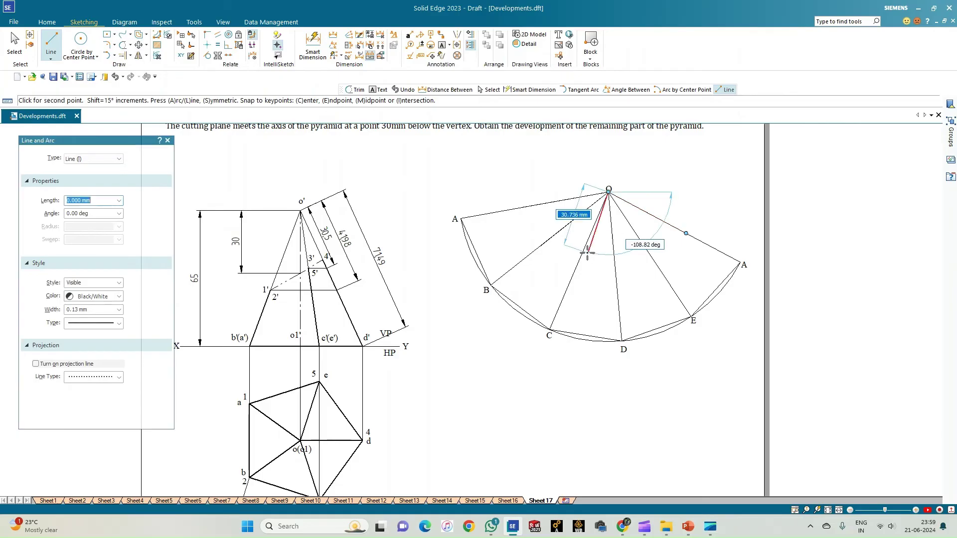
{"action": "type", "text": "30."}
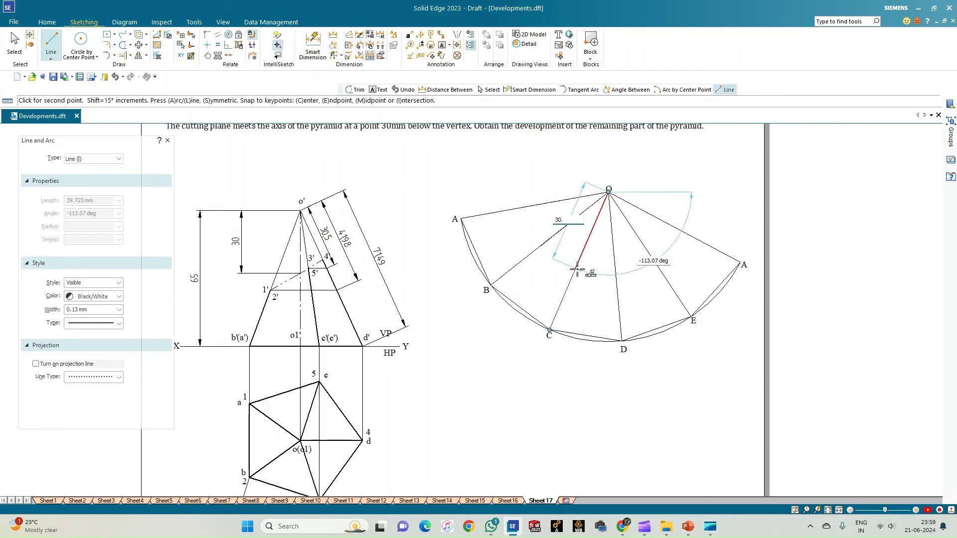
{"action": "type", "text": "5"}
{"action": "key", "text": "Return"}
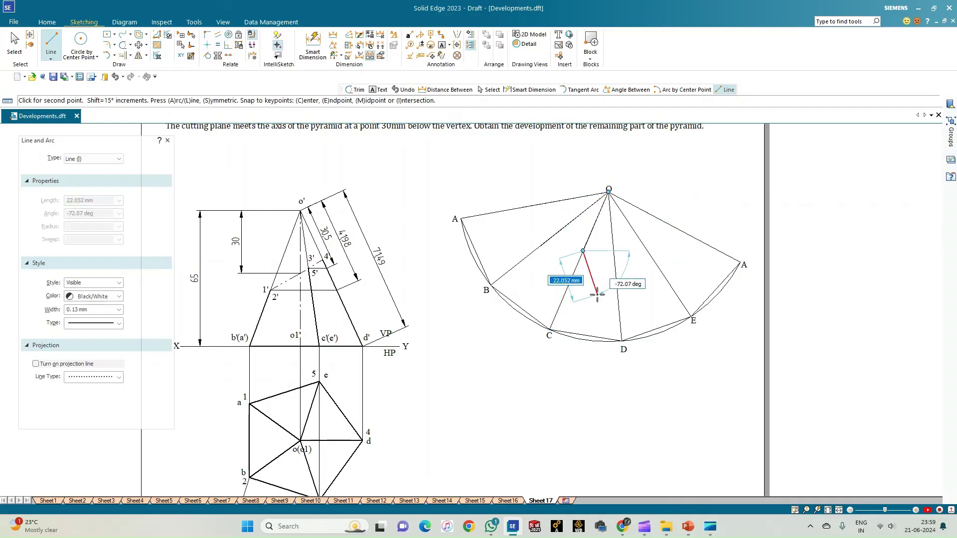
Step: Draw a 30.5 mm line from O along OE of the development
{"action": "key", "text": "Escape"}
{"action": "left_click", "coordinate": [609, 190]}
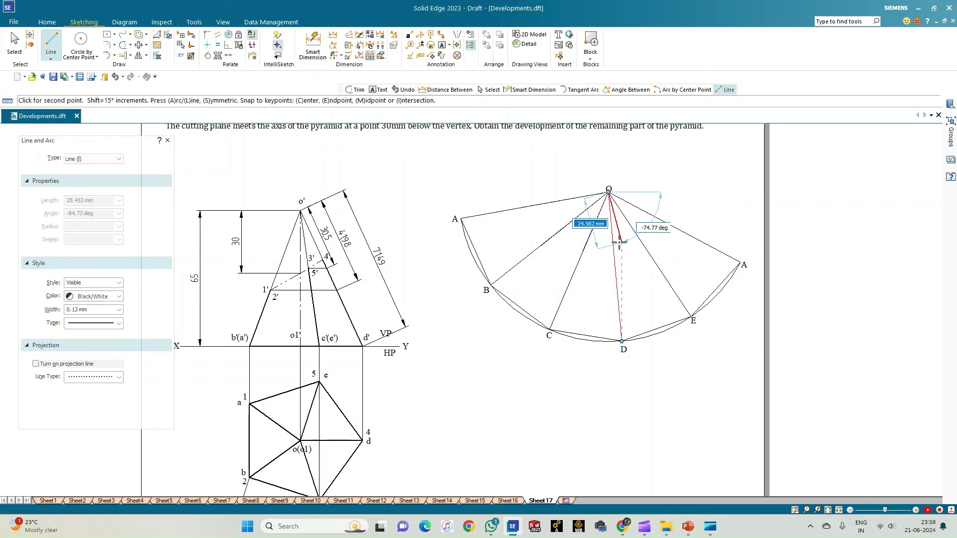
{"action": "type", "text": "3"}
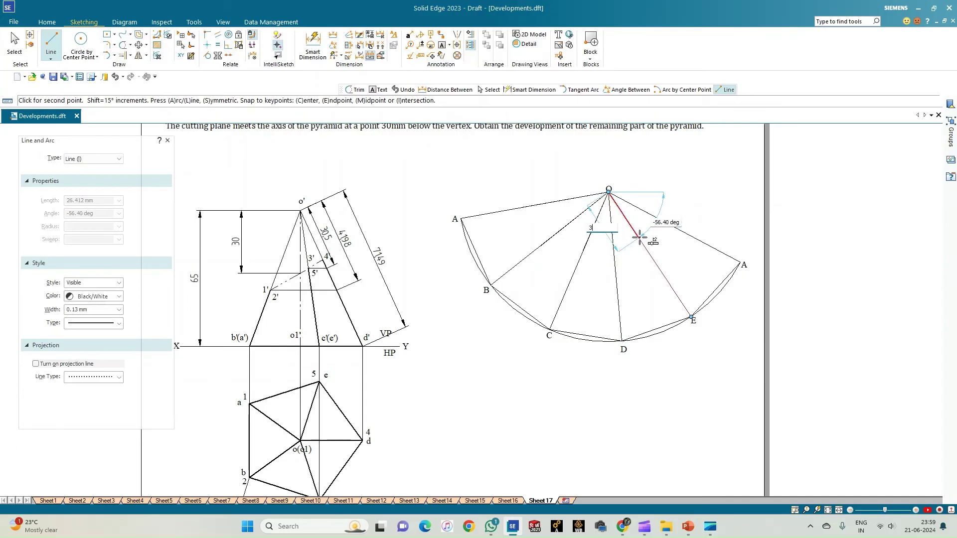
{"action": "type", "text": "0.5"}
{"action": "key", "text": "Tab"}
{"action": "left_click", "coordinate": [641, 239]}
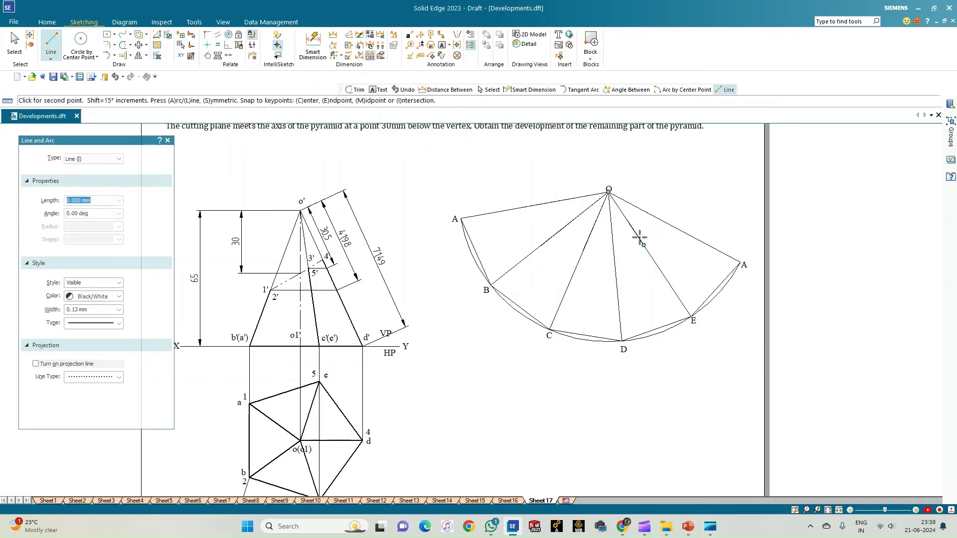
{"action": "key", "text": "Escape"}
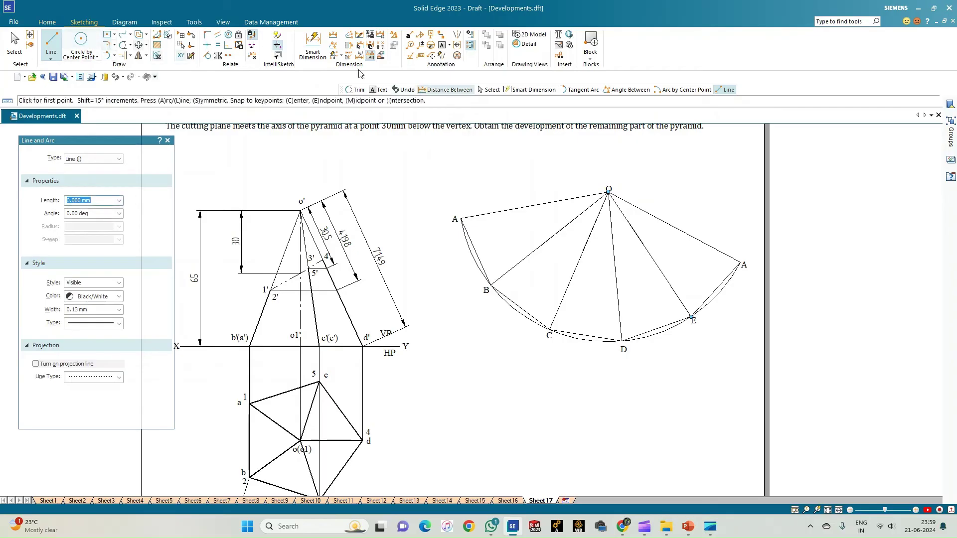
Step: Dimension the full length of the first OA edge of the development, placing the dimension outside the edge
{"action": "left_click", "coordinate": [315, 40]}
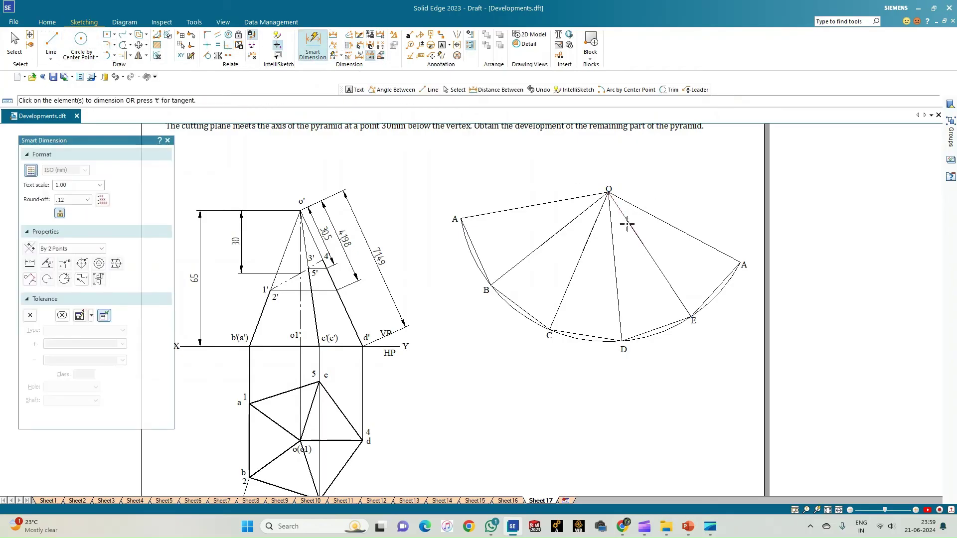
{"action": "left_click", "coordinate": [651, 211]}
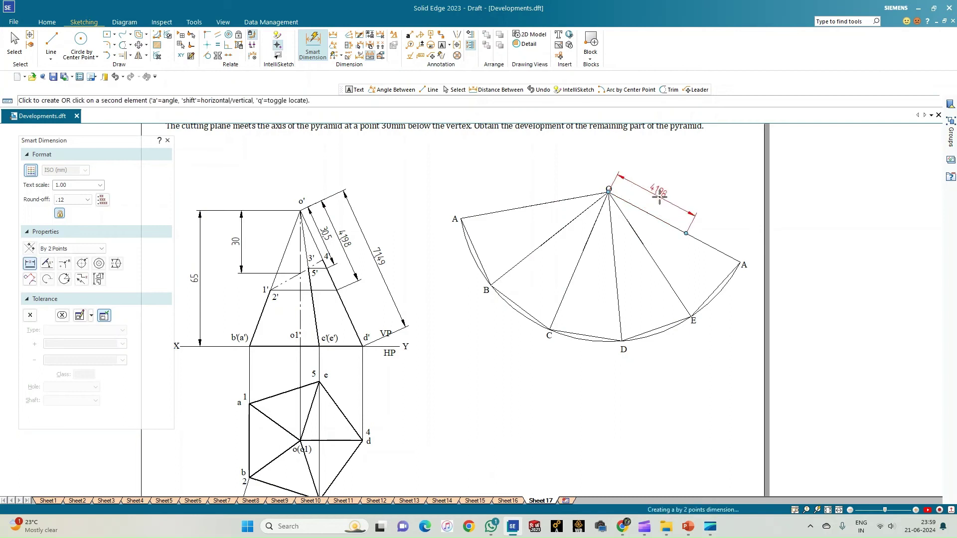
{"action": "right_click", "coordinate": [659, 198]}
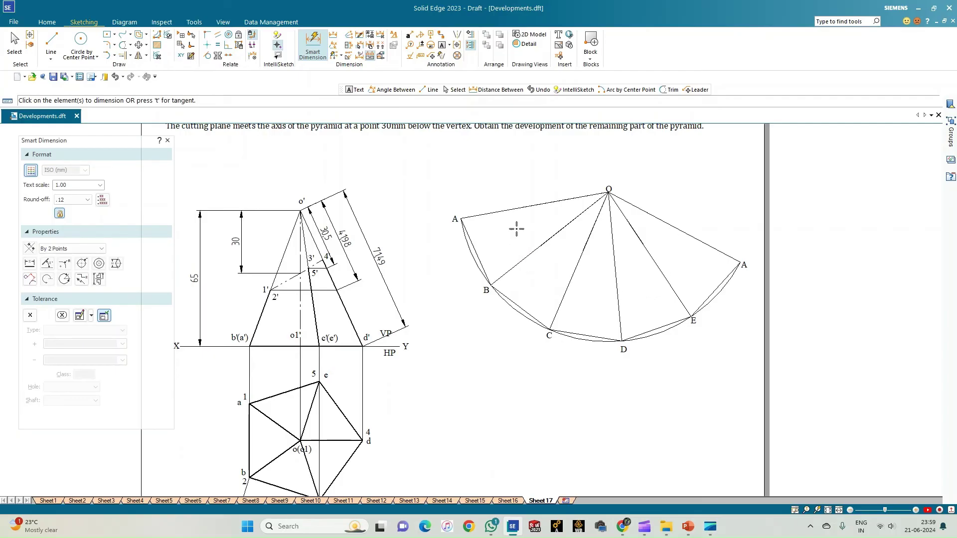
{"action": "left_click", "coordinate": [517, 209]}
{"action": "left_click", "coordinate": [477, 172]}
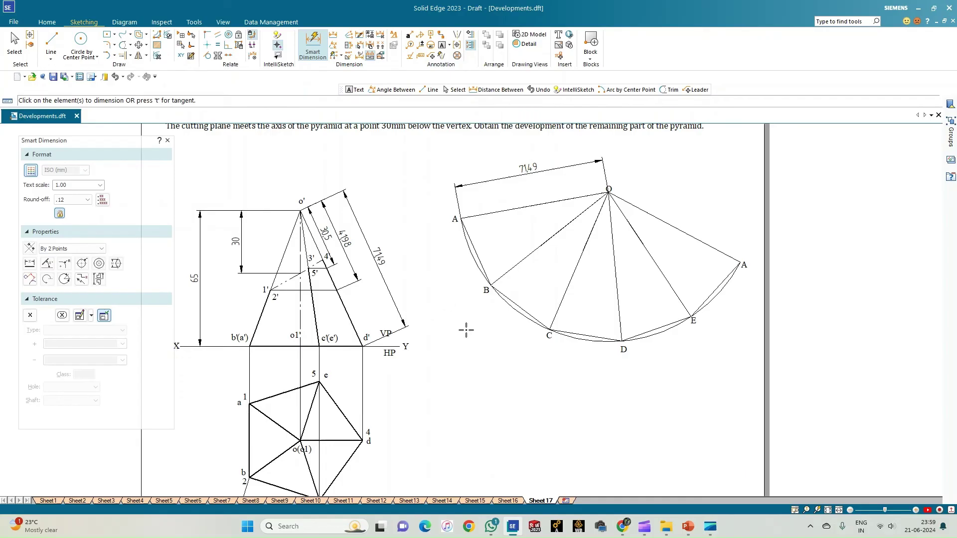
Step: Dimension the distance from o' to 4' along o'd' in the front view, placing it beside the existing true-length dimensions
{"action": "left_click", "coordinate": [333, 35]}
{"action": "scroll", "coordinate": [306, 257], "scroll_direction": "up", "scroll_amount": 3}
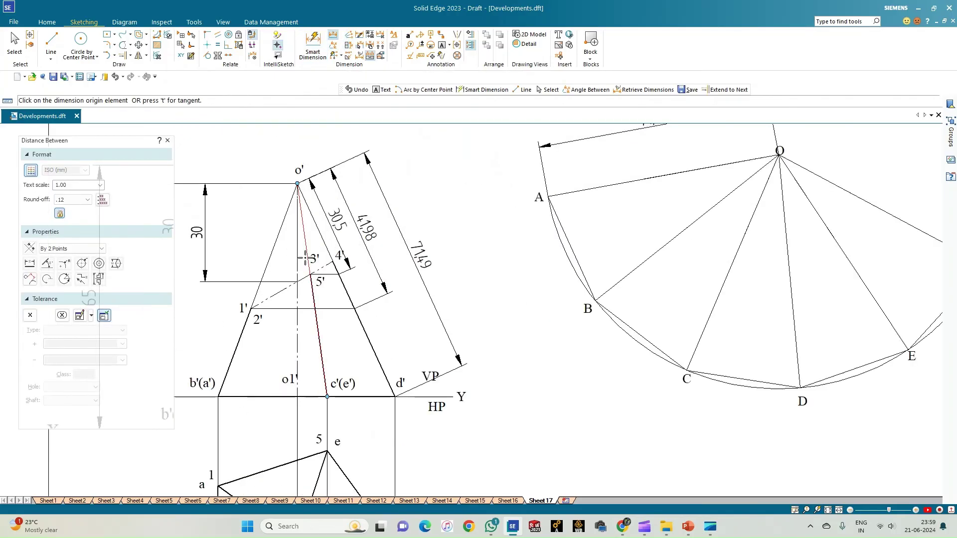
{"action": "left_click", "coordinate": [341, 262]}
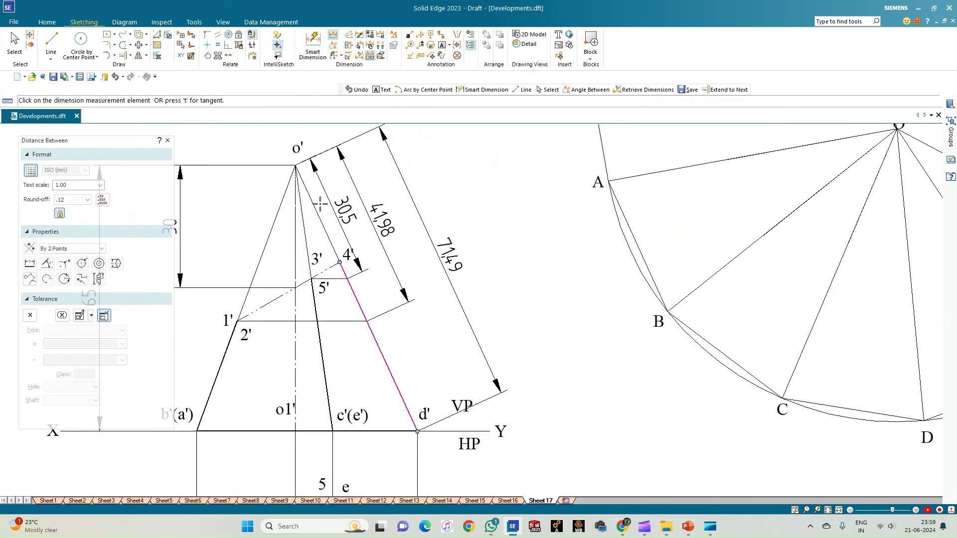
{"action": "left_click", "coordinate": [296, 165]}
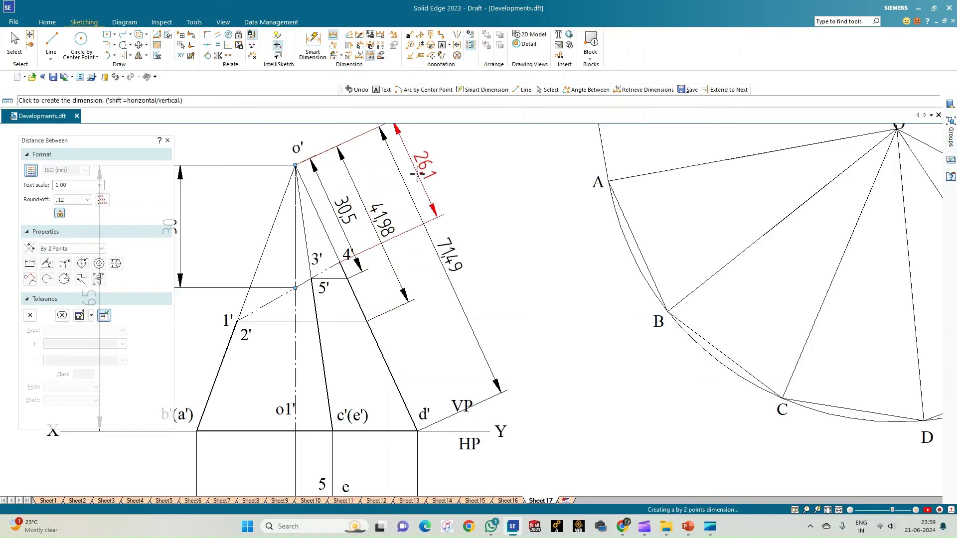
{"action": "left_click", "coordinate": [433, 167]}
{"action": "scroll", "coordinate": [519, 285], "scroll_direction": "down", "scroll_amount": 2}
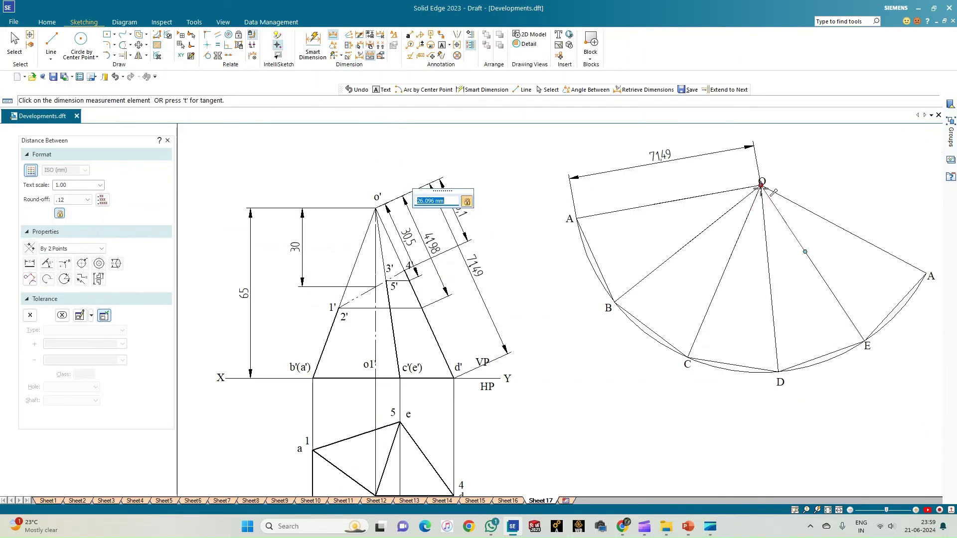
{"action": "left_click", "coordinate": [761, 185]}
{"action": "key", "text": "Escape"}
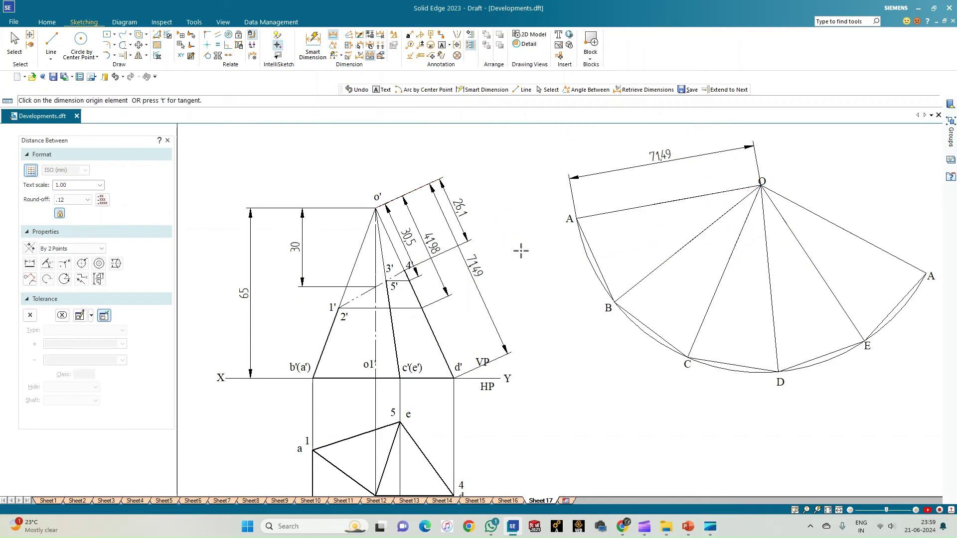
{"action": "key", "text": "Escape"}
Step: Draw a 26.1 mm line from O along OD of the development
{"action": "key", "text": "l"}
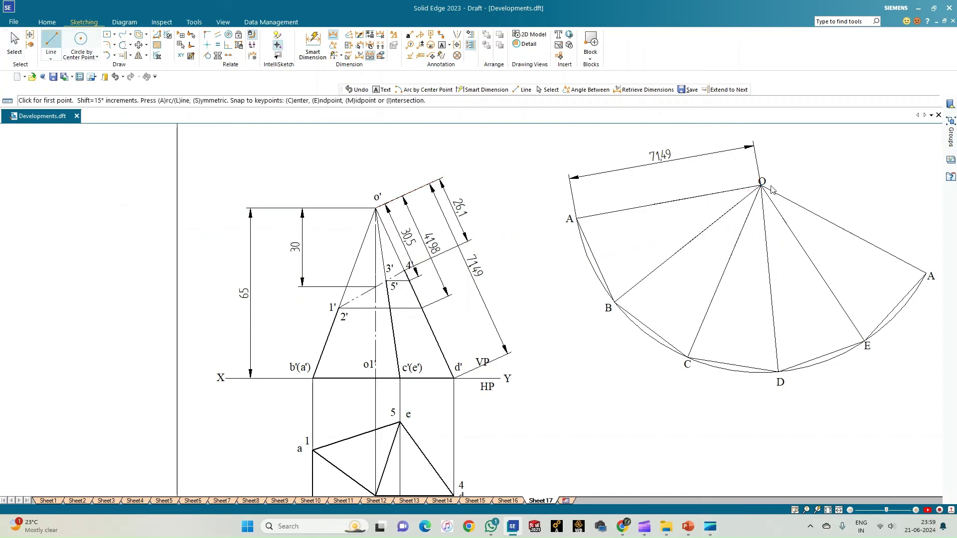
{"action": "left_click", "coordinate": [761, 185]}
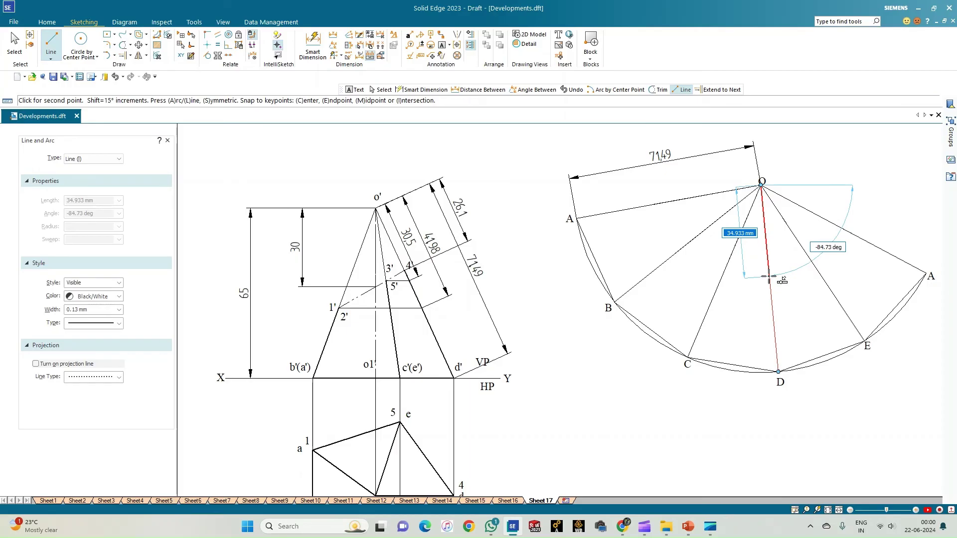
{"action": "type", "text": "26.1"}
{"action": "key", "text": "Tab"}
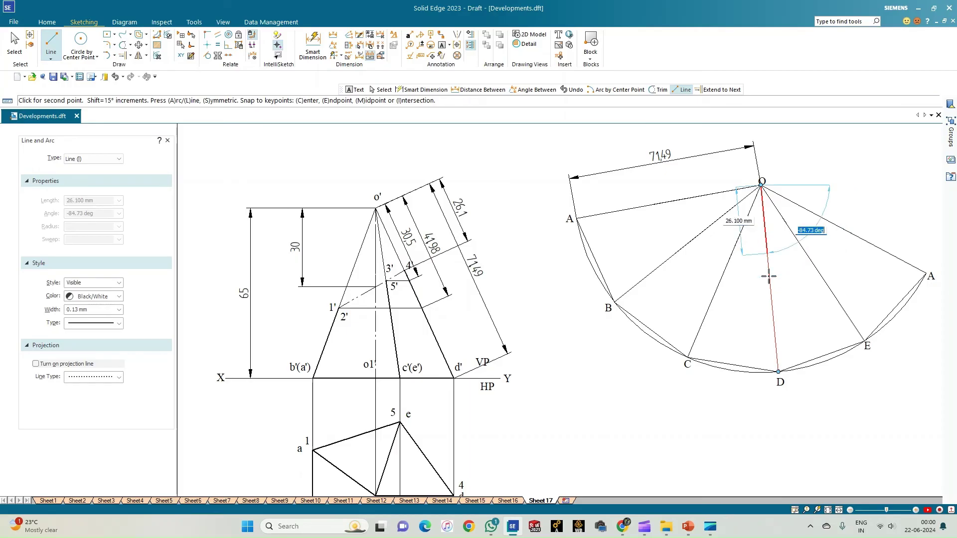
{"action": "left_click", "coordinate": [768, 276]}
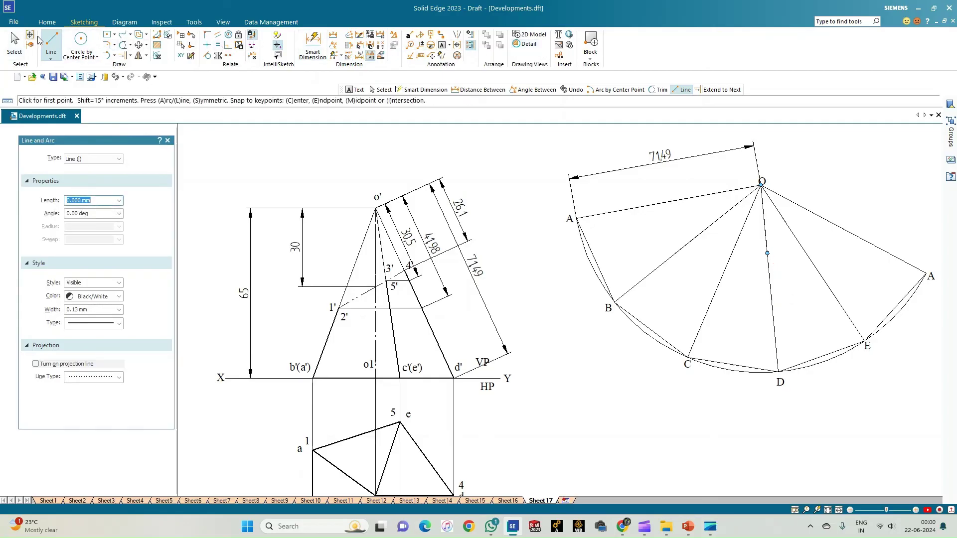
Step: Set the line width to 0.50 mm and connect the marked cut points on the first OA edge, OB, OC and OD
{"action": "left_click", "coordinate": [63, 77]}
{"action": "left_click", "coordinate": [119, 310]}
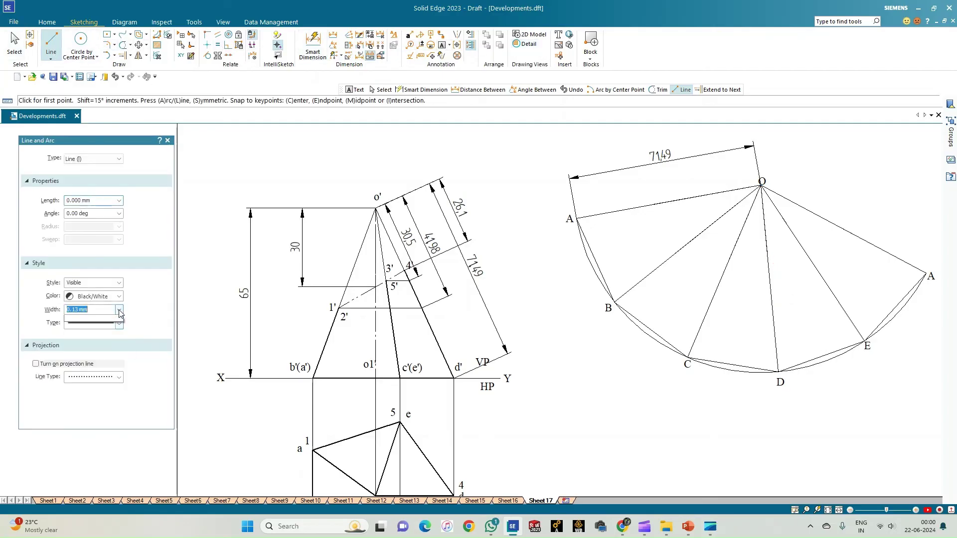
{"action": "left_click", "coordinate": [75, 345]}
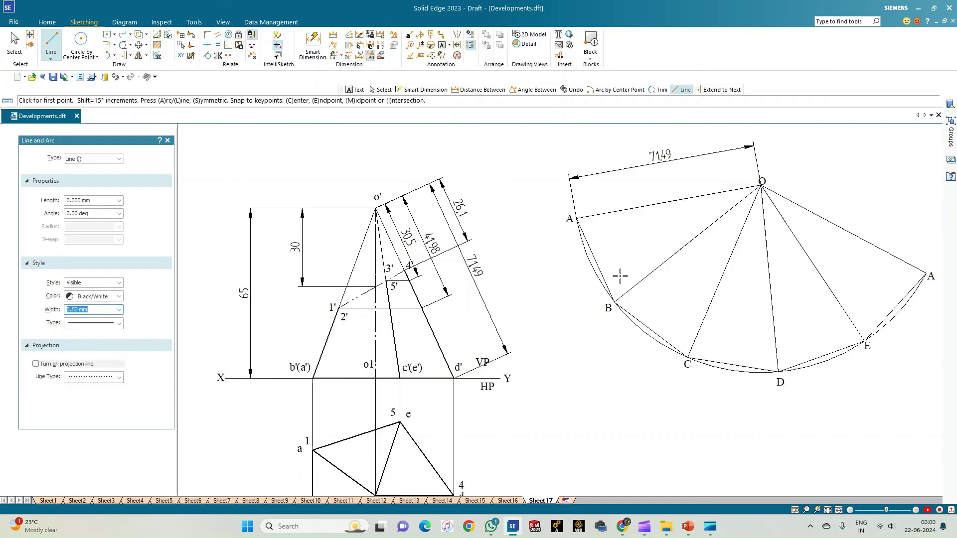
{"action": "left_click", "coordinate": [653, 205]}
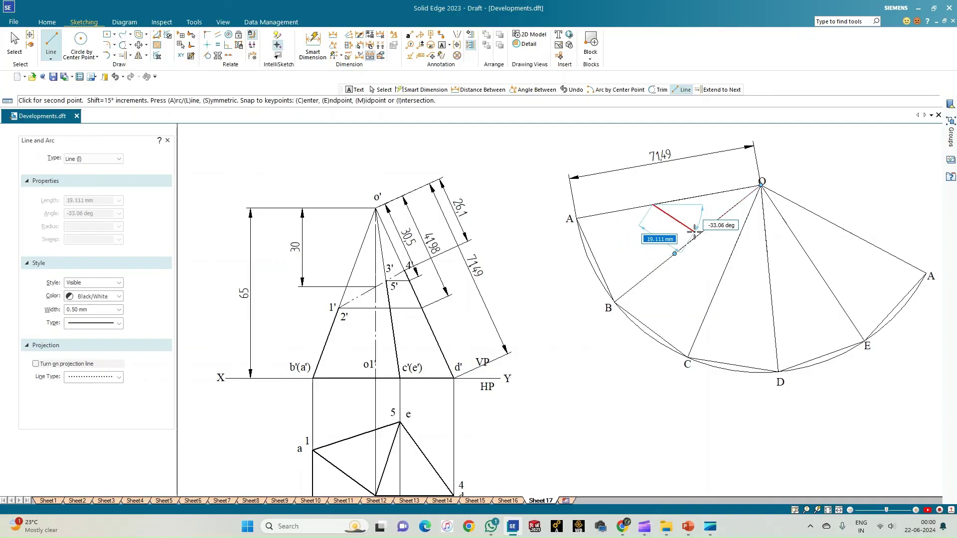
{"action": "scroll", "coordinate": [694, 230], "scroll_direction": "up", "scroll_amount": 3}
{"action": "left_click", "coordinate": [656, 274]}
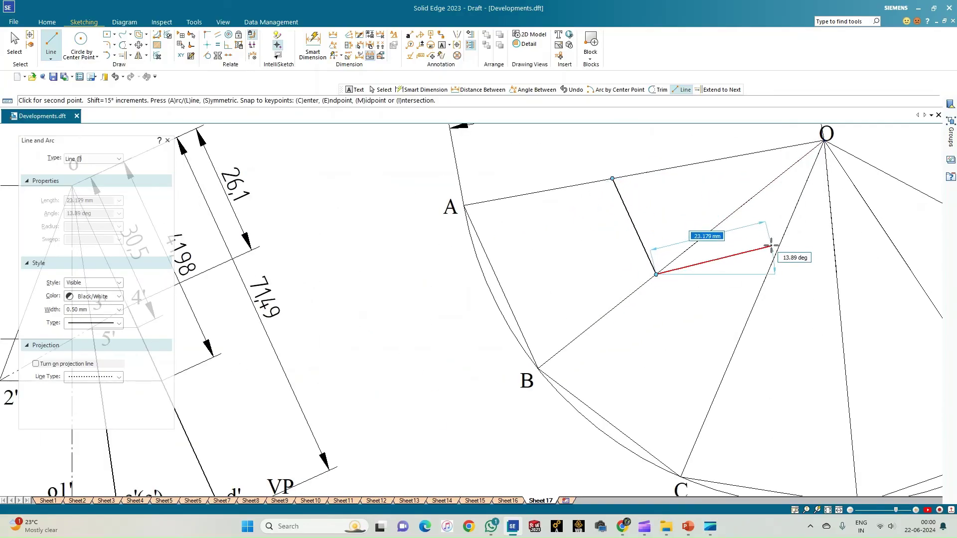
{"action": "left_click", "coordinate": [762, 284]}
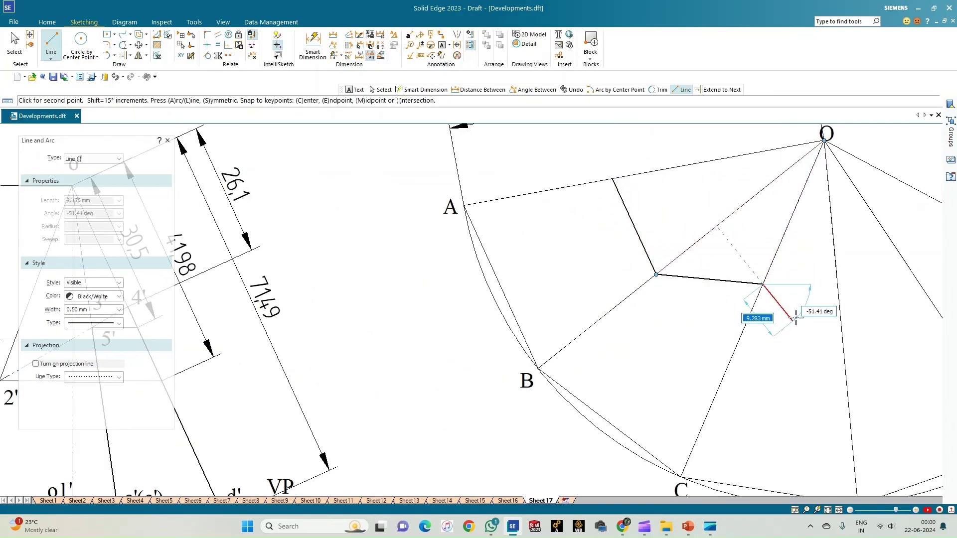
{"action": "left_click", "coordinate": [838, 273]}
Step: Continue the thick cut line from the OD point through the marked point on OE to the one on the closing OA edge
{"action": "scroll", "coordinate": [837, 320], "scroll_direction": "down", "scroll_amount": 2}
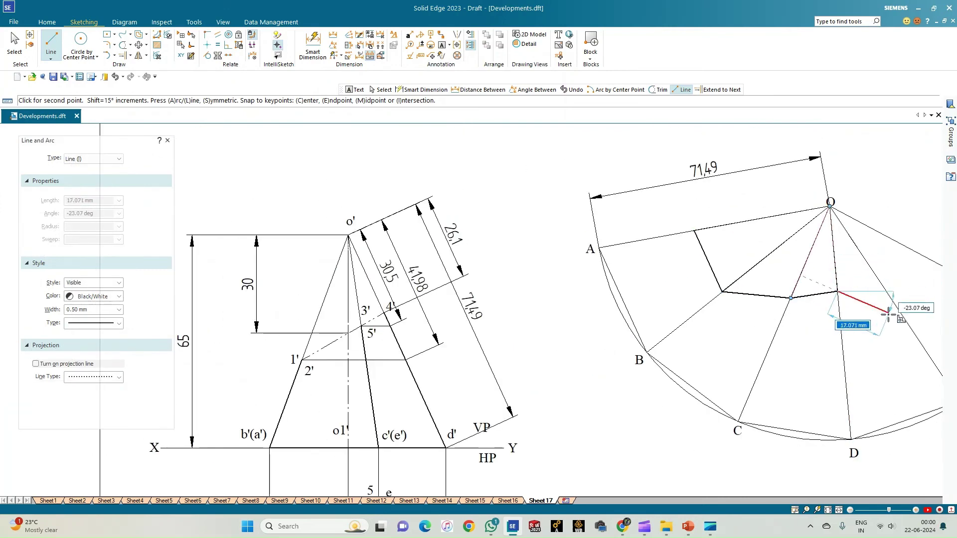
{"action": "scroll", "coordinate": [888, 333], "scroll_direction": "down", "scroll_amount": 2}
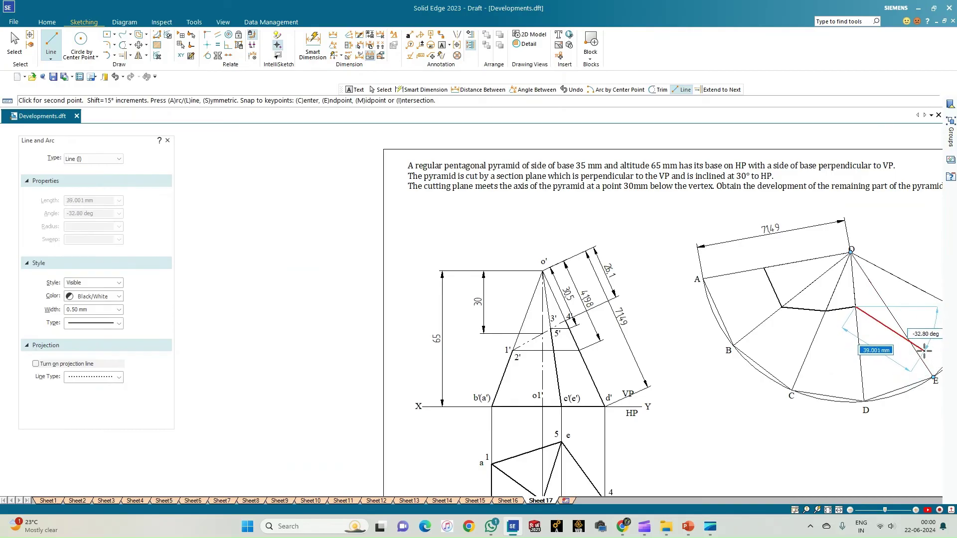
{"action": "scroll", "coordinate": [924, 350], "scroll_direction": "up", "scroll_amount": 2}
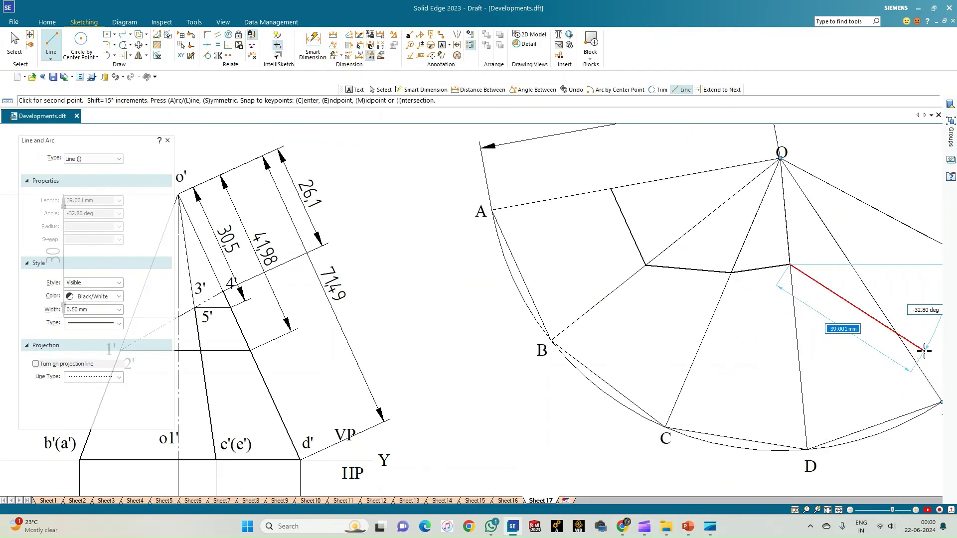
{"action": "scroll", "coordinate": [924, 351], "scroll_direction": "down", "scroll_amount": 1}
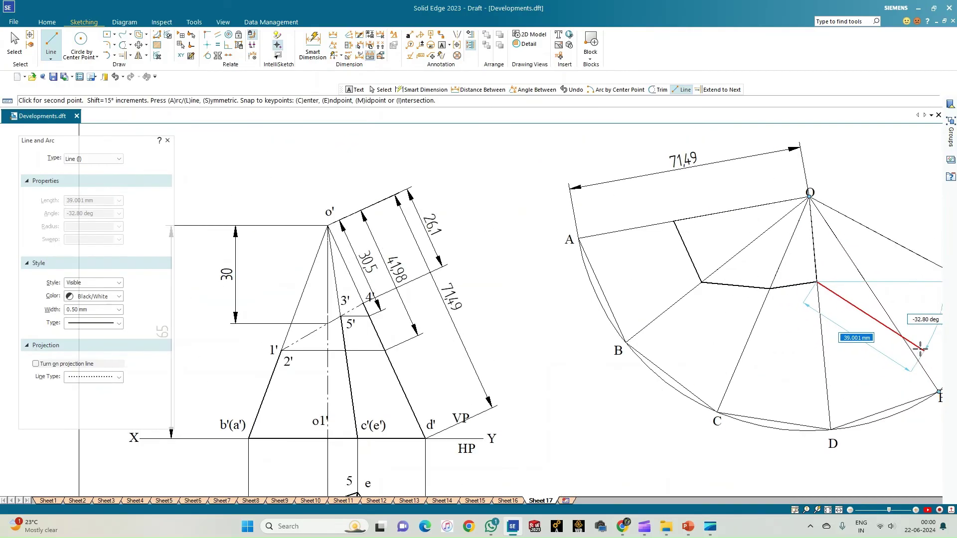
{"action": "left_click", "coordinate": [865, 280]}
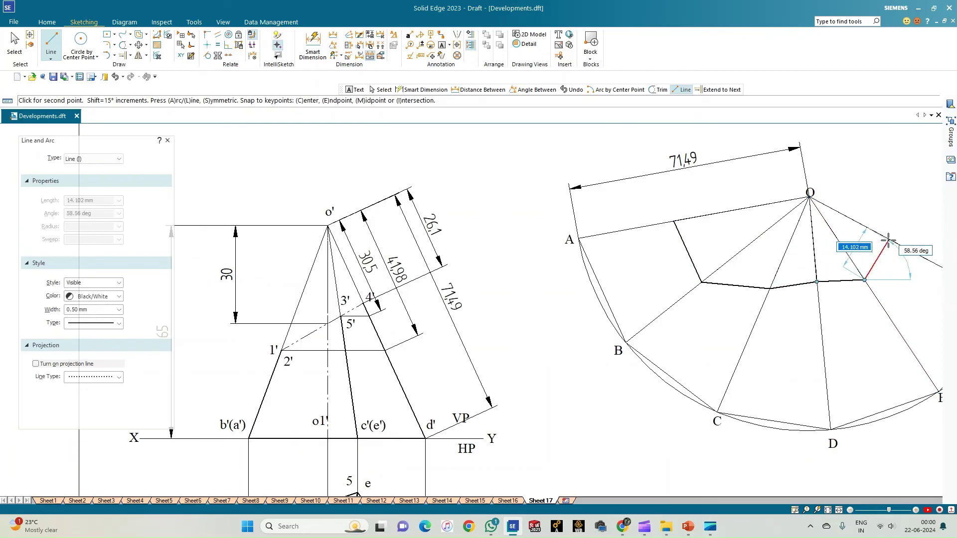
{"action": "left_click", "coordinate": [930, 261]}
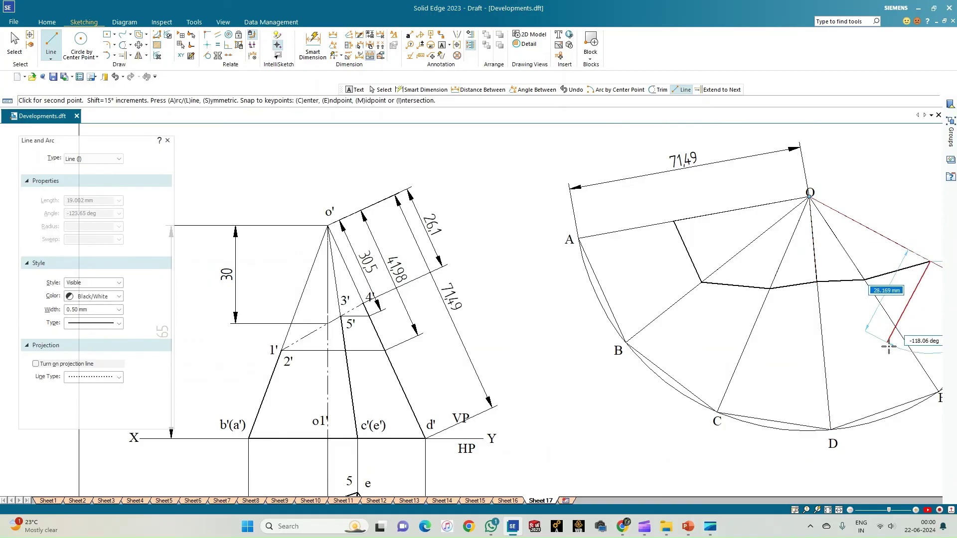
{"action": "right_click", "coordinate": [855, 356]}
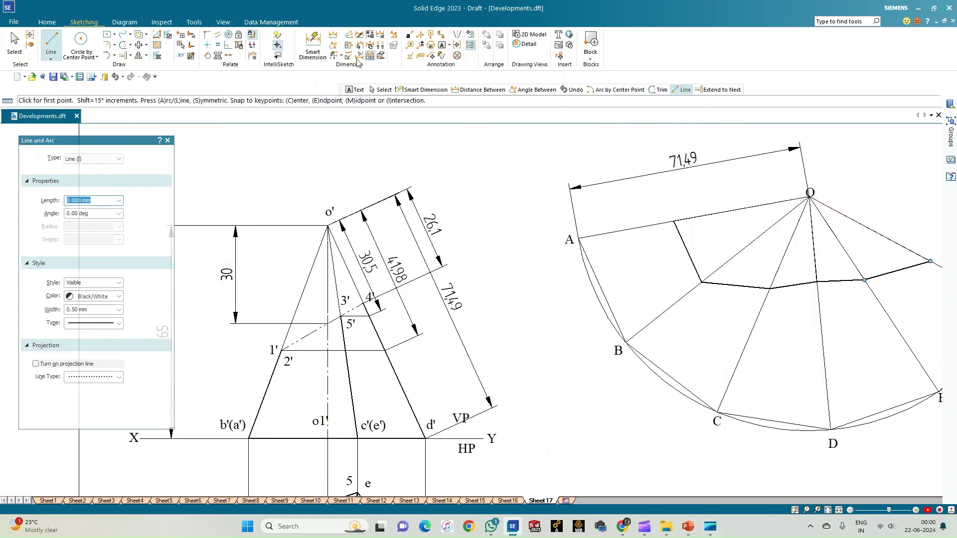
Step: Label the cut points along the development 1, 2, 3, 4, 5 and 1 with text, from the first to the closing OA edge
{"action": "left_click", "coordinate": [441, 45]}
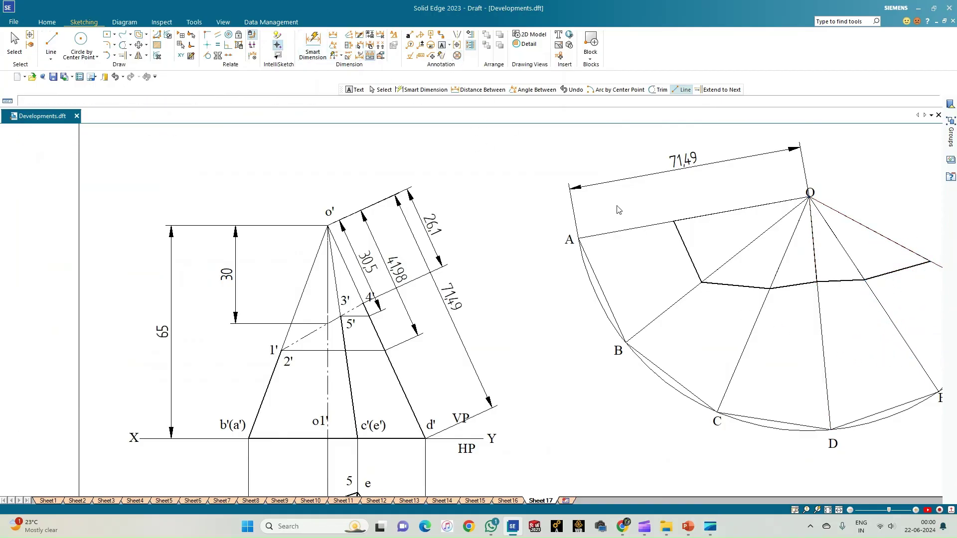
{"action": "left_click", "coordinate": [667, 204]}
{"action": "type", "text": "1"}
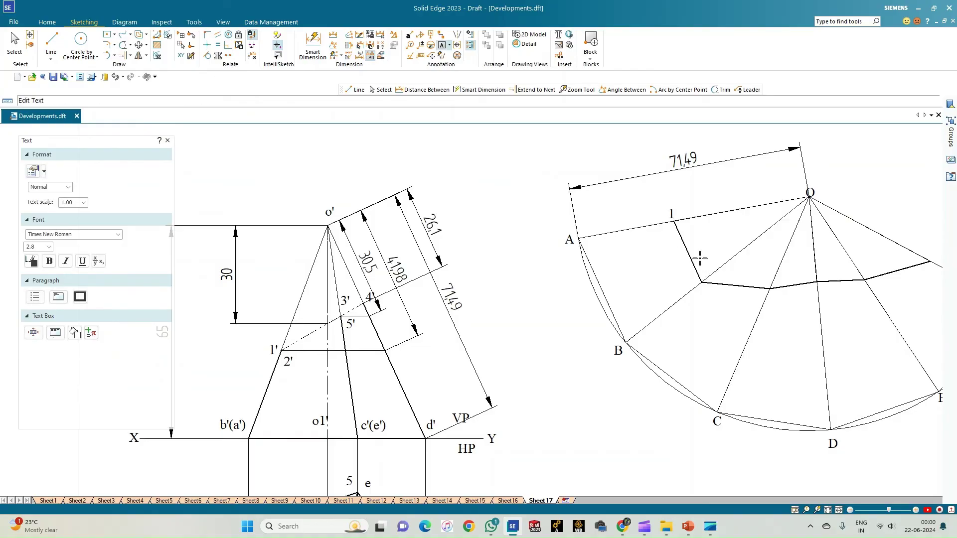
{"action": "left_click", "coordinate": [700, 258]}
{"action": "type", "text": "2"}
{"action": "left_click", "coordinate": [805, 272]}
{"action": "left_click", "coordinate": [866, 264]}
{"action": "type", "text": "5"}
{"action": "left_click", "coordinate": [928, 240]}
{"action": "type", "text": "1"}
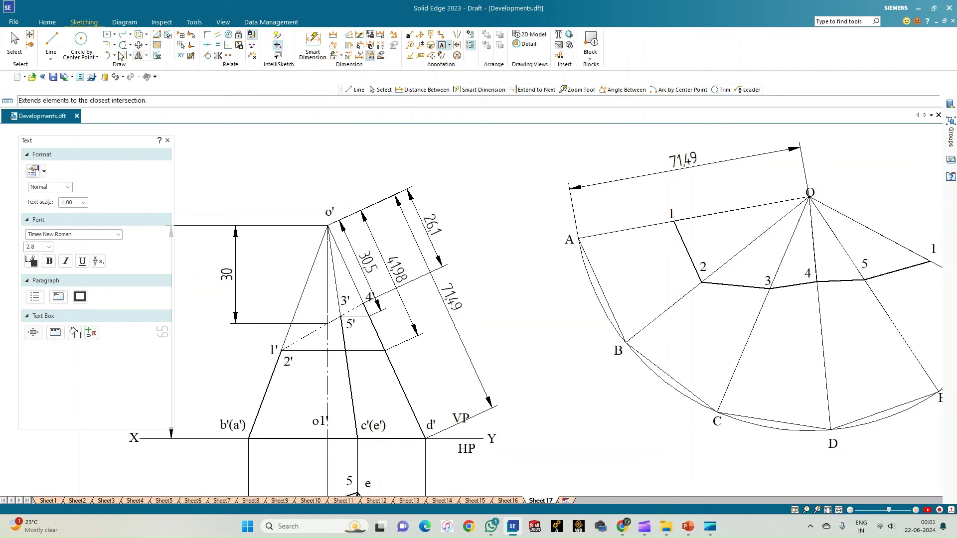
Step: Draw thick lines from the first point 1 to A, A to B, and B to 2 on the development
{"action": "left_click", "coordinate": [51, 41]}
{"action": "left_click", "coordinate": [674, 221]}
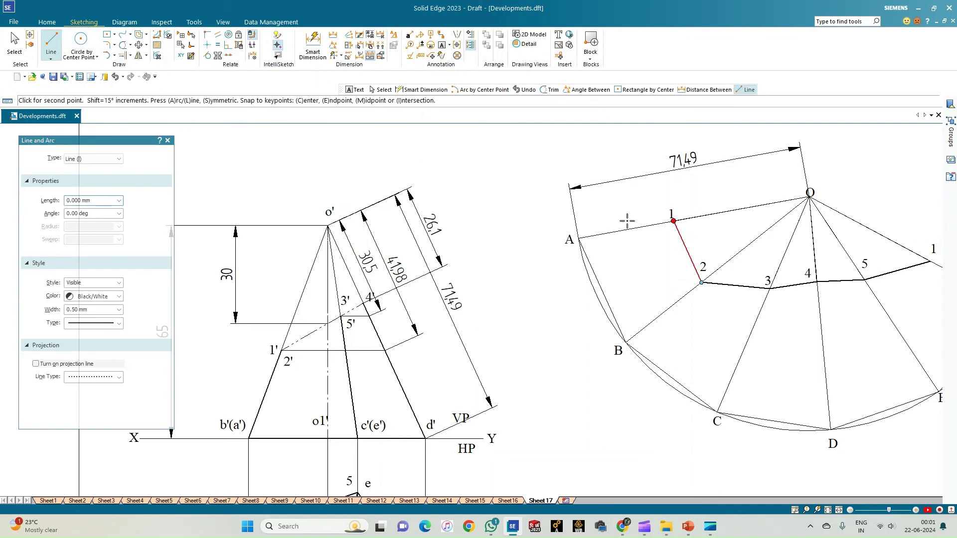
{"action": "left_click", "coordinate": [578, 239]}
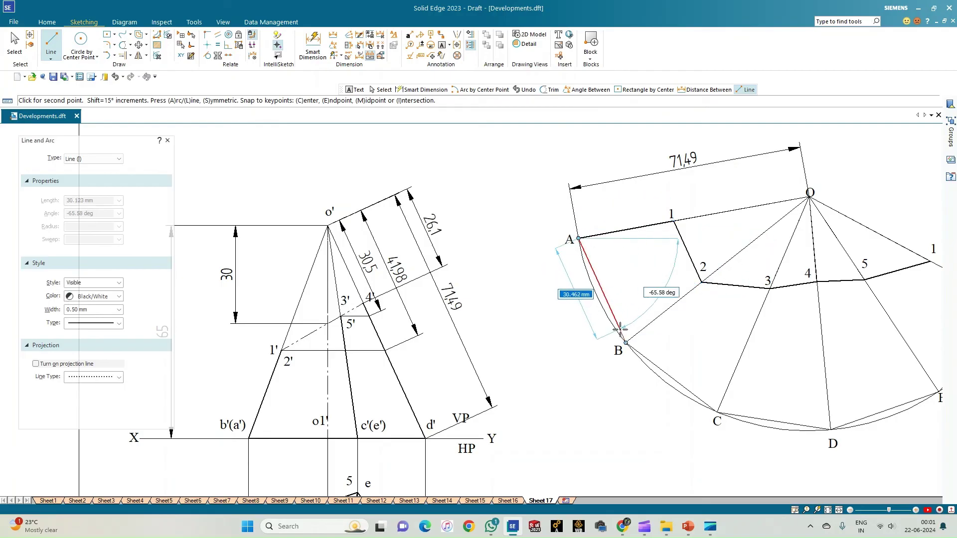
{"action": "left_click", "coordinate": [627, 343]}
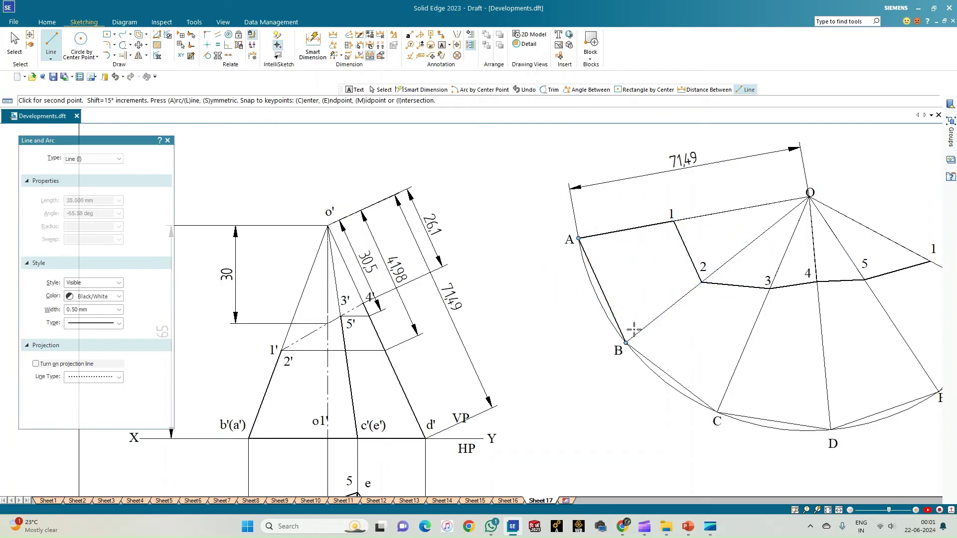
{"action": "left_click", "coordinate": [702, 282]}
{"action": "right_click", "coordinate": [644, 348]}
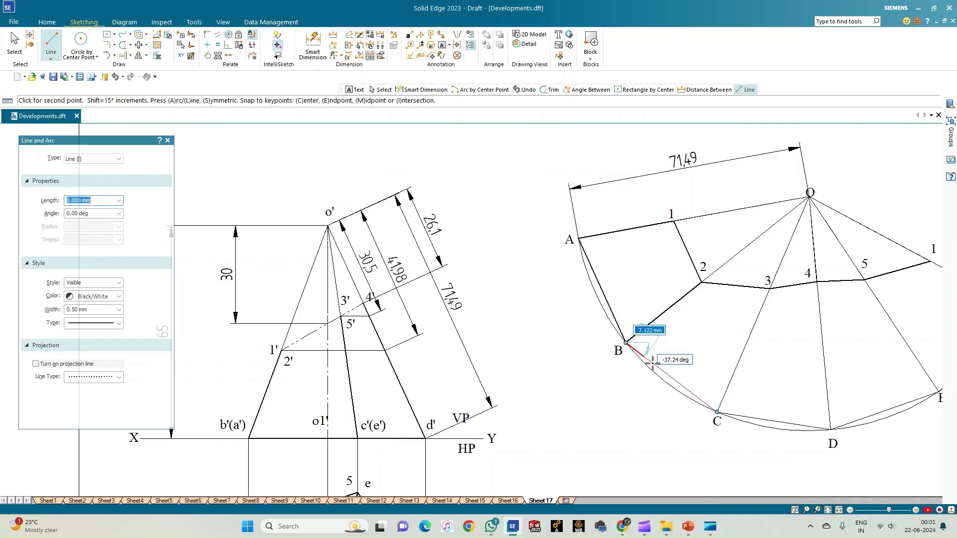
Step: Draw thick lines from B through C to point 3, and from C through D to point 4 on the development
{"action": "left_click", "coordinate": [626, 343]}
{"action": "left_click", "coordinate": [717, 412]}
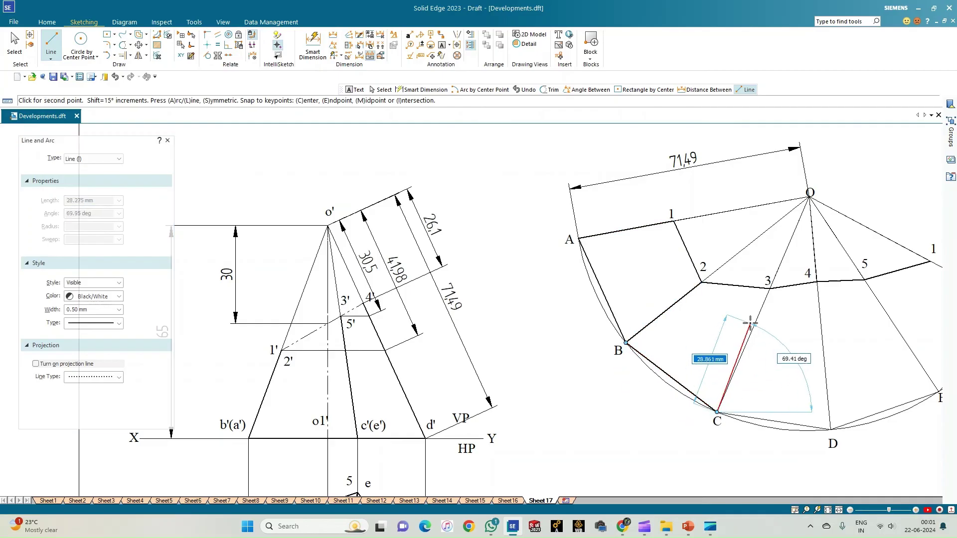
{"action": "left_click", "coordinate": [770, 288]}
{"action": "right_click", "coordinate": [781, 311]}
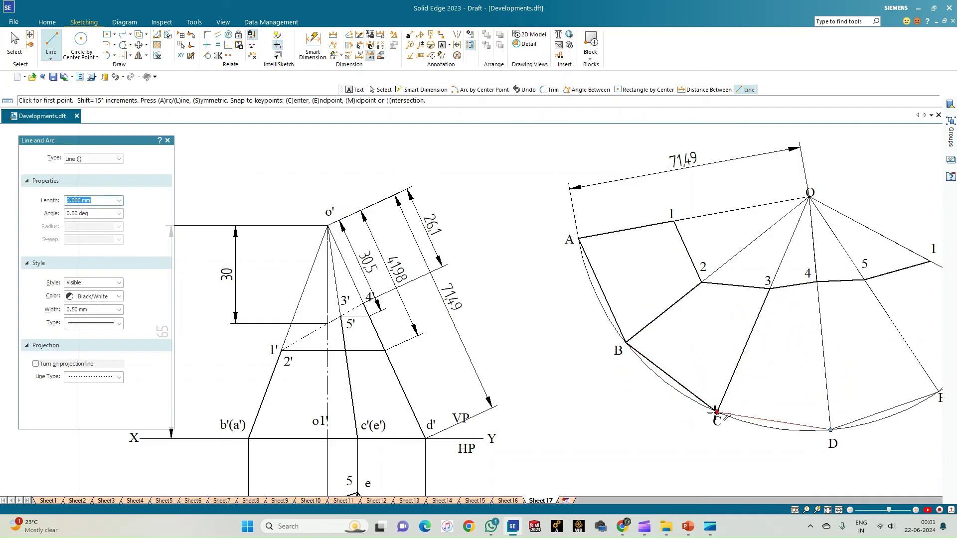
{"action": "left_click", "coordinate": [717, 411]}
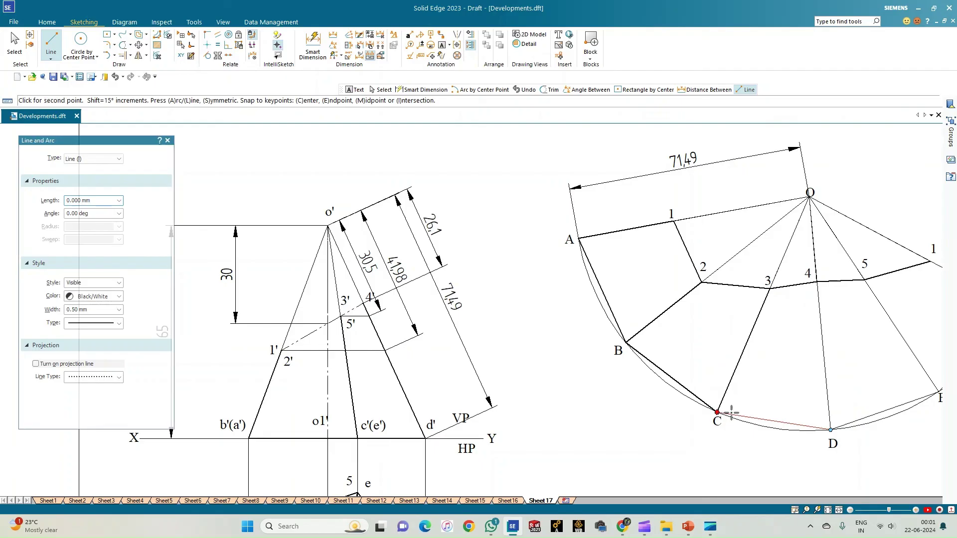
{"action": "left_click", "coordinate": [830, 429]}
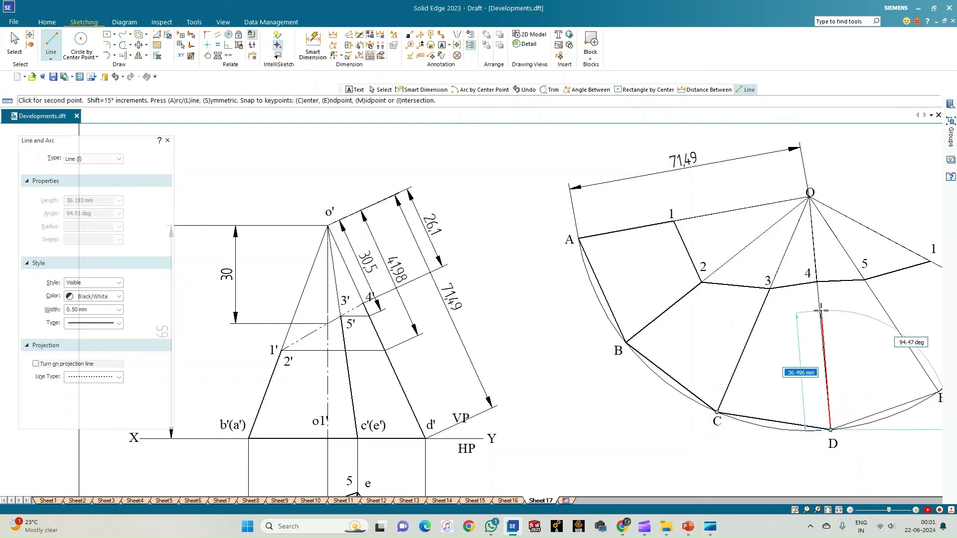
{"action": "left_click", "coordinate": [817, 282]}
{"action": "right_click", "coordinate": [818, 284]}
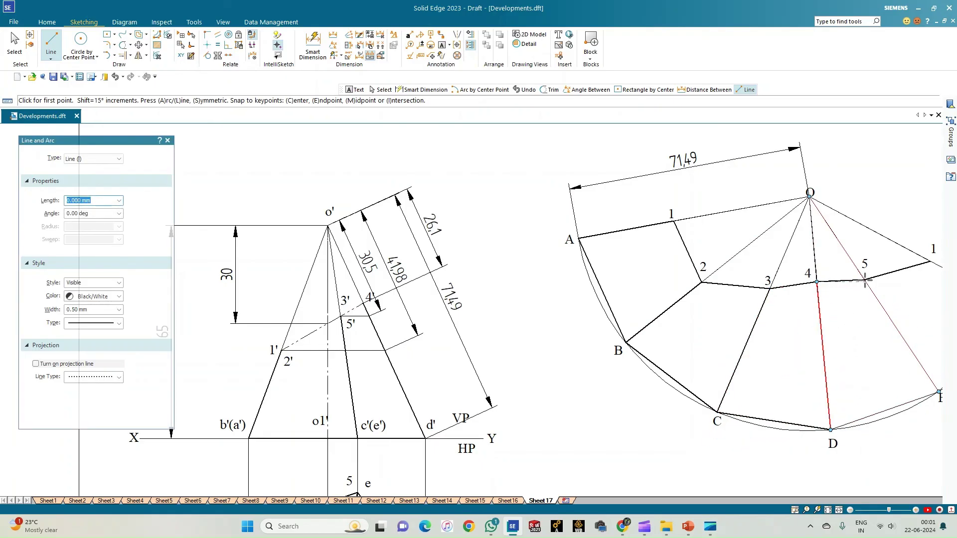
Step: Complete the thick outline with lines from D through E to point 5, and from the closing point 1 through A to E
{"action": "left_click", "coordinate": [831, 430]}
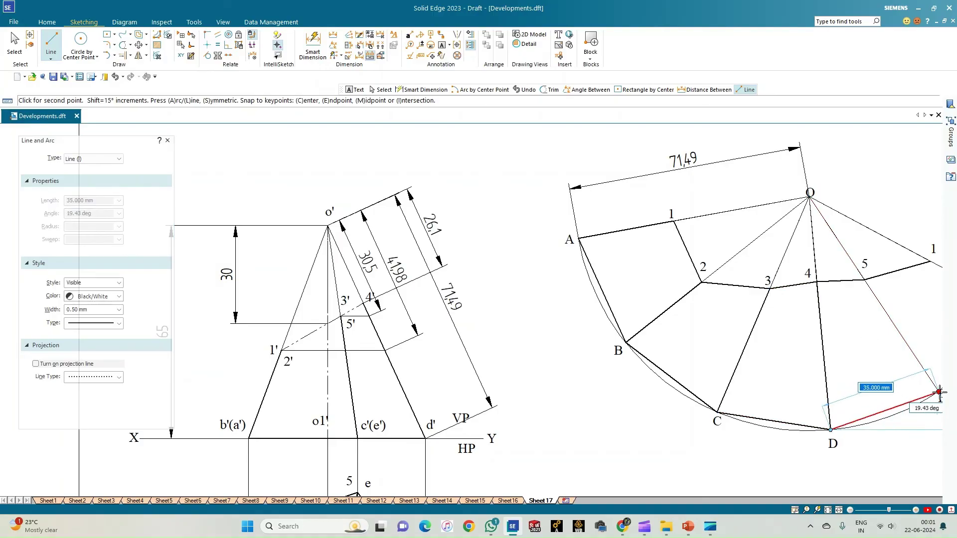
{"action": "left_click", "coordinate": [940, 392]}
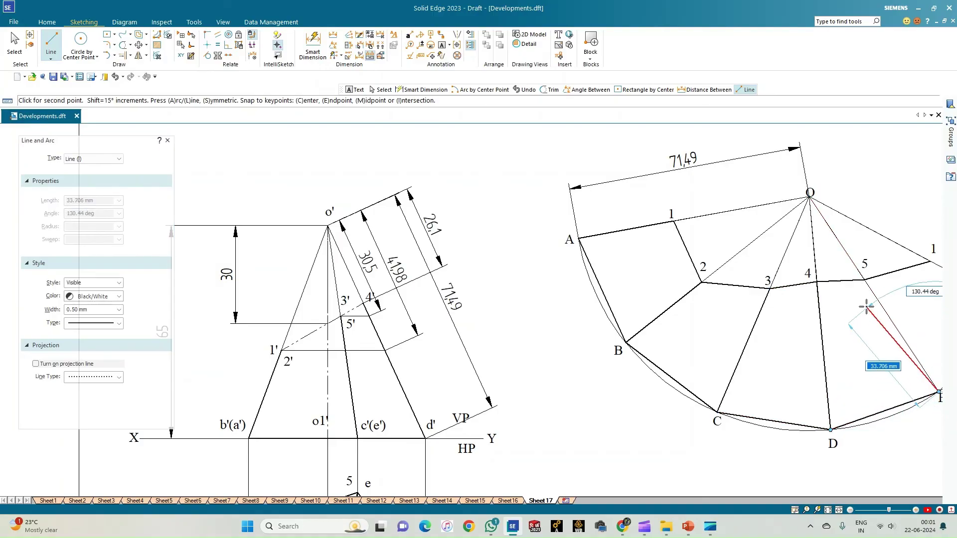
{"action": "left_click", "coordinate": [865, 280]}
{"action": "right_click", "coordinate": [829, 480]}
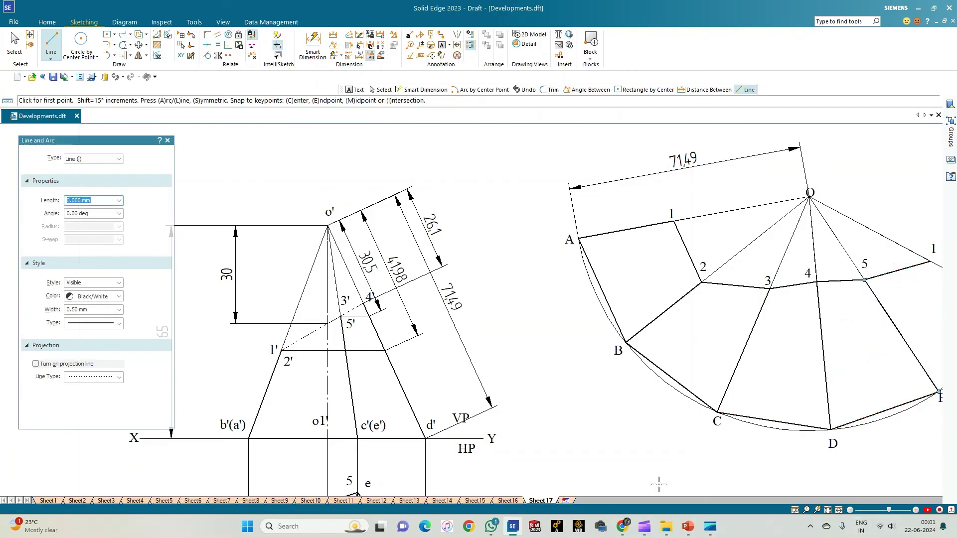
{"action": "left_click", "coordinate": [828, 510]}
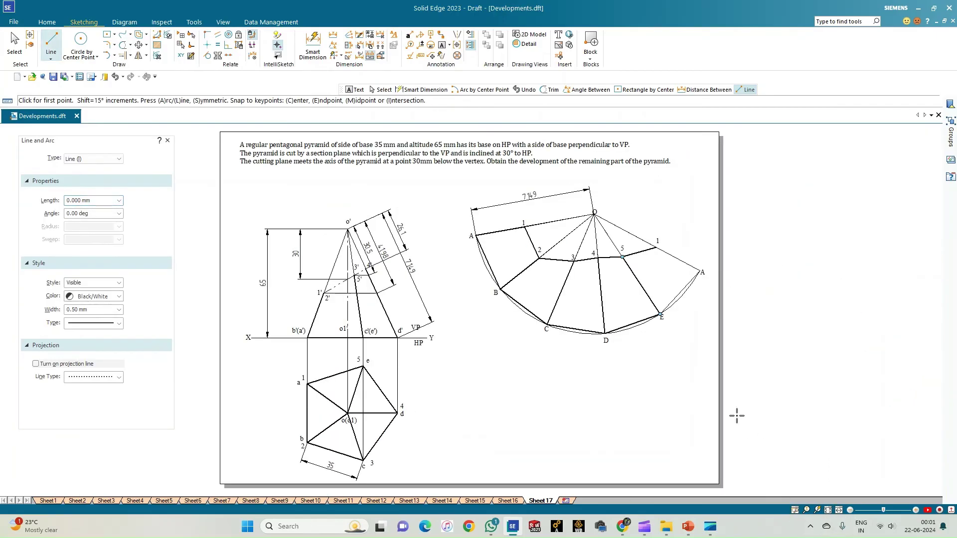
{"action": "scroll", "coordinate": [678, 349], "scroll_direction": "up", "scroll_amount": 3}
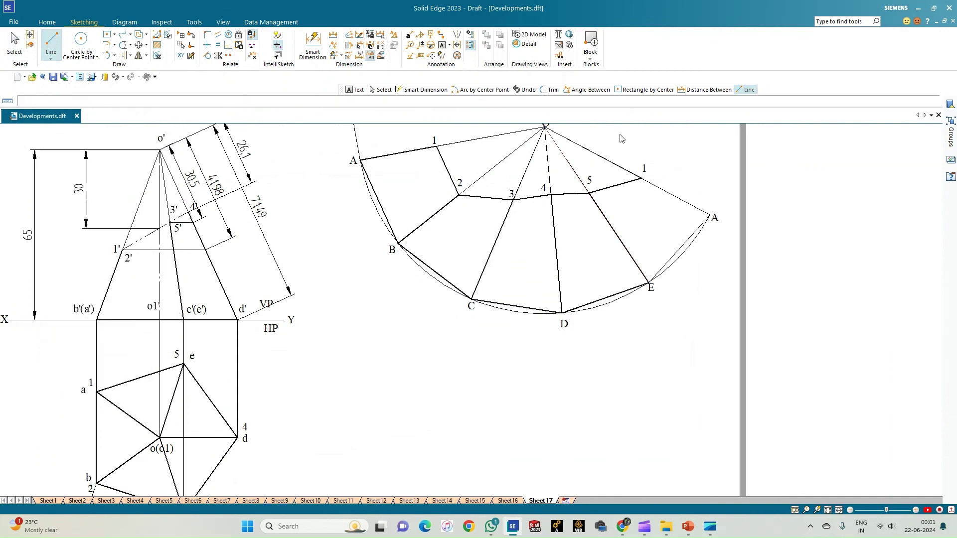
{"action": "left_click", "coordinate": [642, 178]}
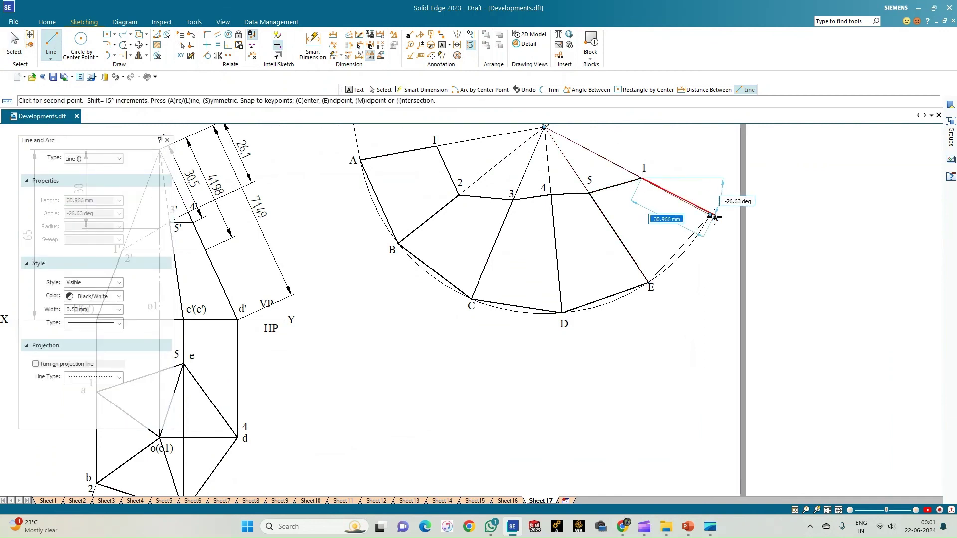
{"action": "left_click", "coordinate": [711, 216]}
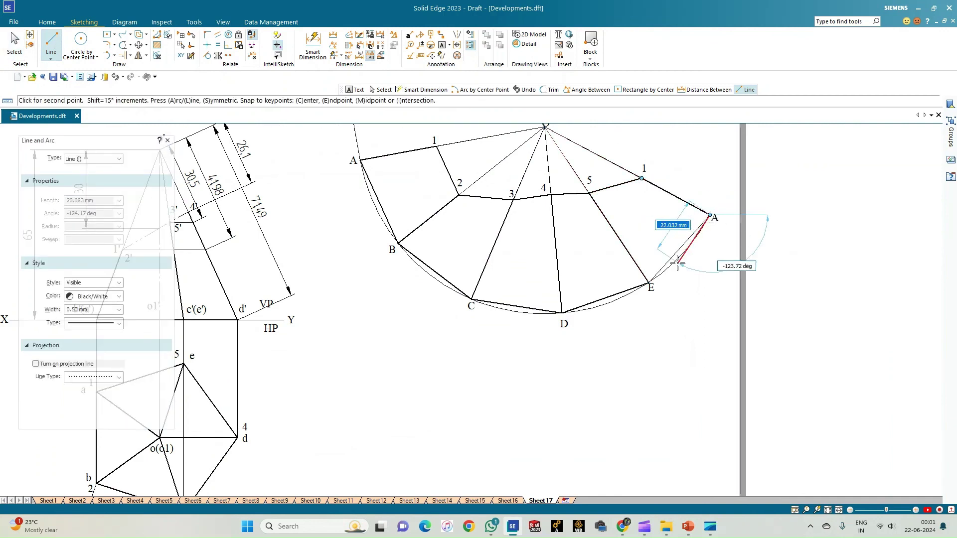
{"action": "left_click", "coordinate": [648, 282]}
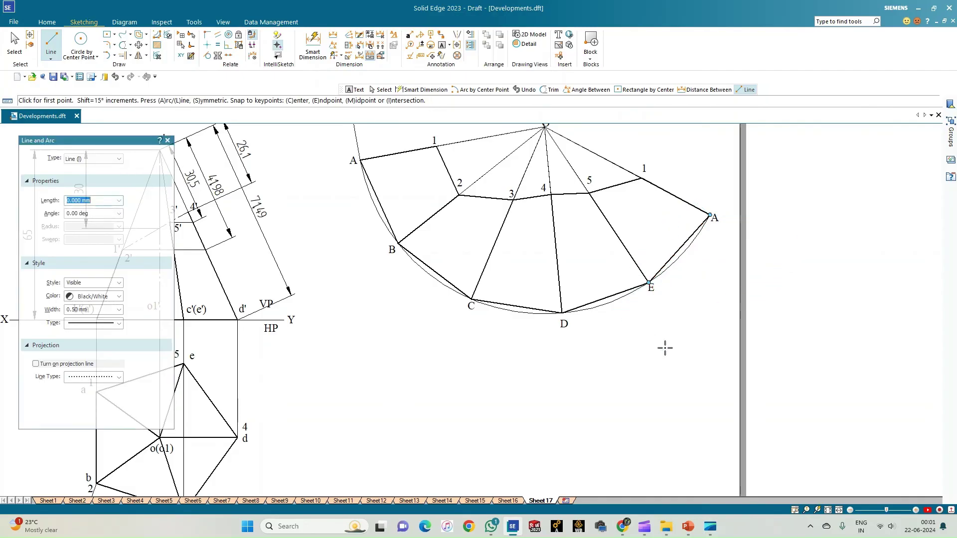
Step: Place the text DEVELOPMENT in a smaller font size inside the development face between edges C-3 and D-4
{"action": "left_click", "coordinate": [455, 52]}
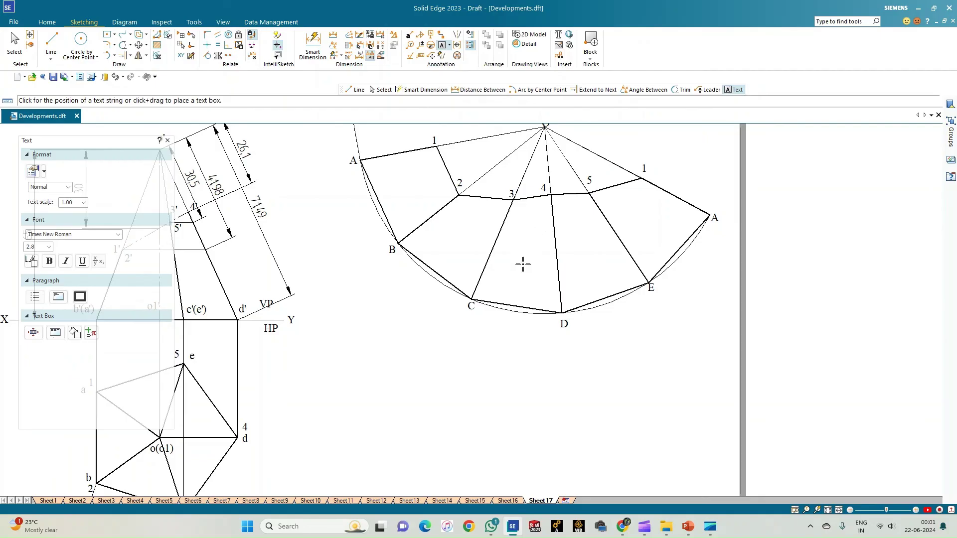
{"action": "left_click", "coordinate": [484, 275]}
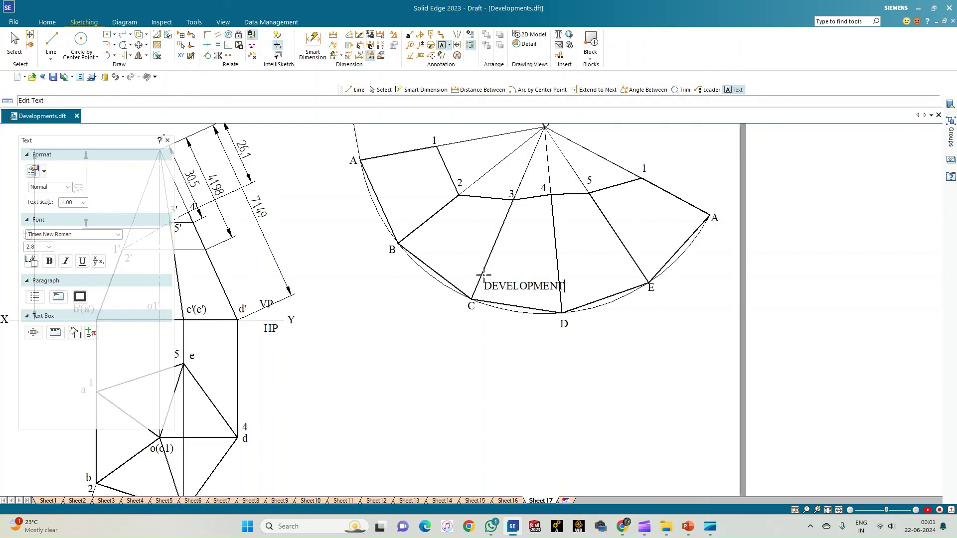
{"action": "left_click", "coordinate": [15, 45]}
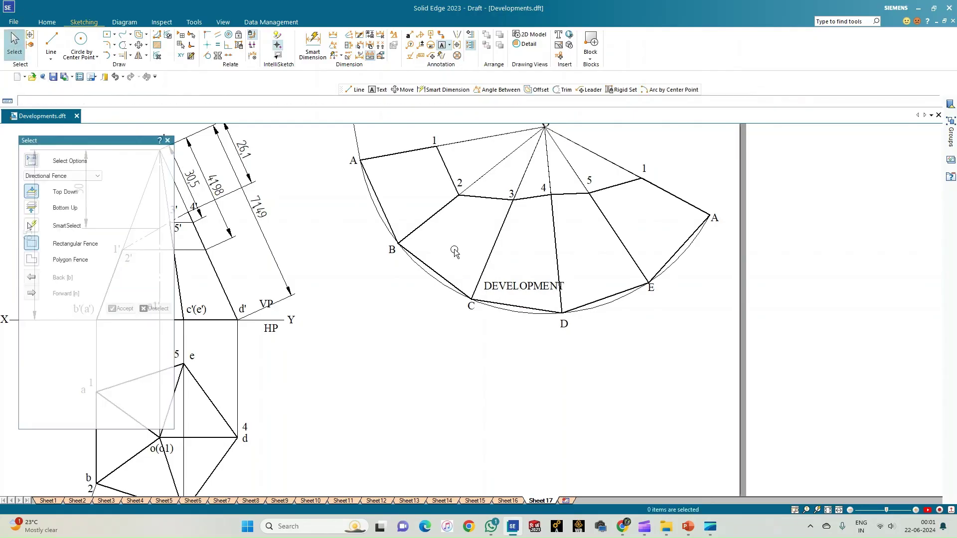
{"action": "left_click", "coordinate": [509, 278]}
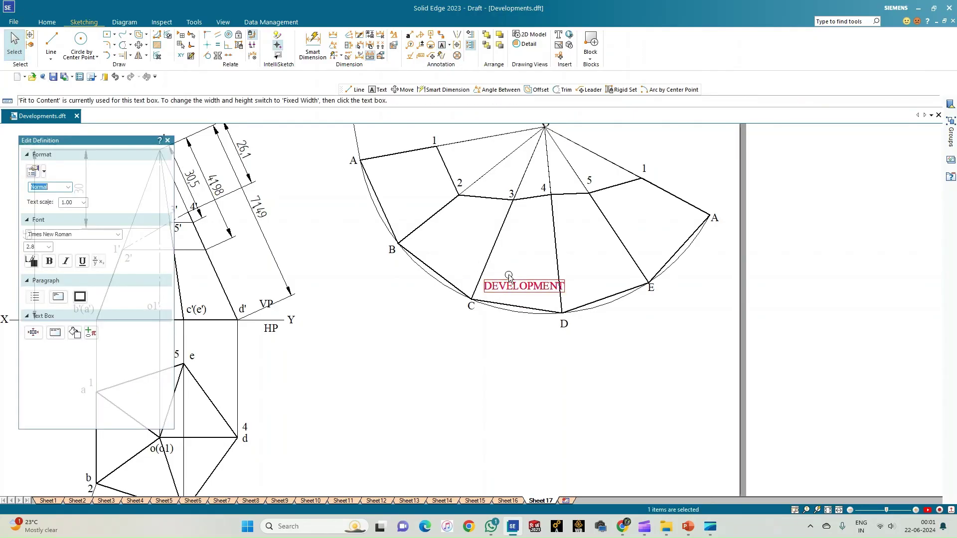
{"action": "left_click", "coordinate": [48, 247]}
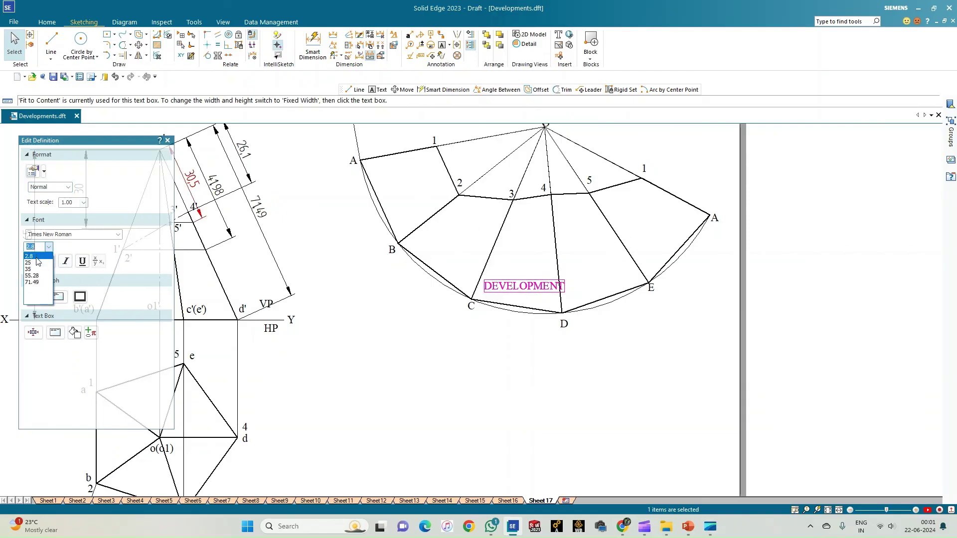
{"action": "left_click", "coordinate": [36, 263]}
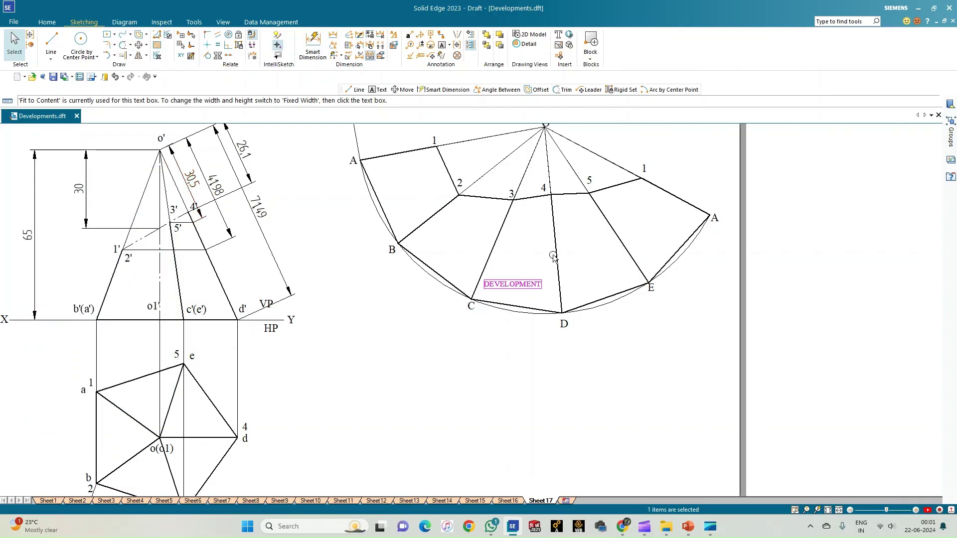
{"action": "left_click_drag", "start_coordinate": [505, 279], "coordinate": [518, 258], "text": "ctrl"}
{"action": "left_click", "coordinate": [545, 391]}
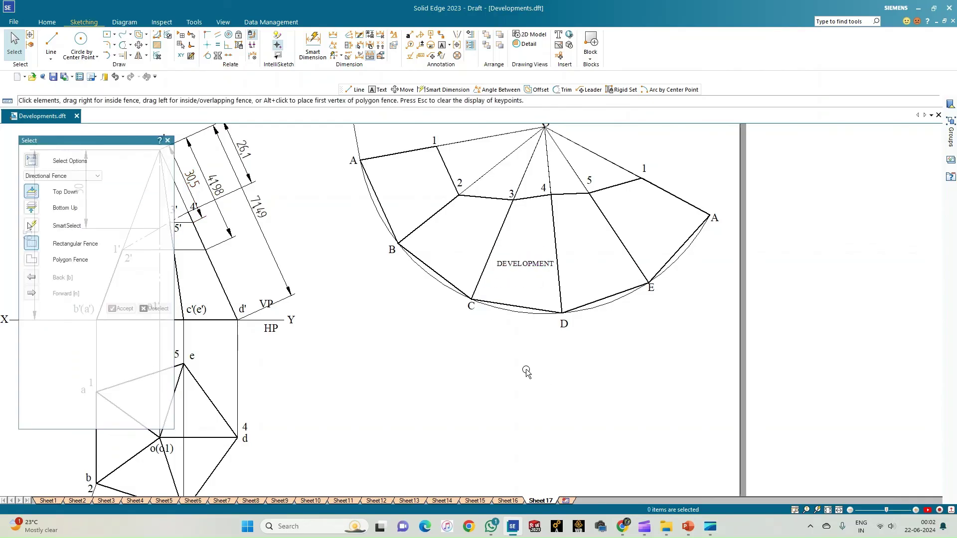
Step: Dimension the length of base edge AB on the outer side of the development
{"action": "left_click", "coordinate": [313, 44]}
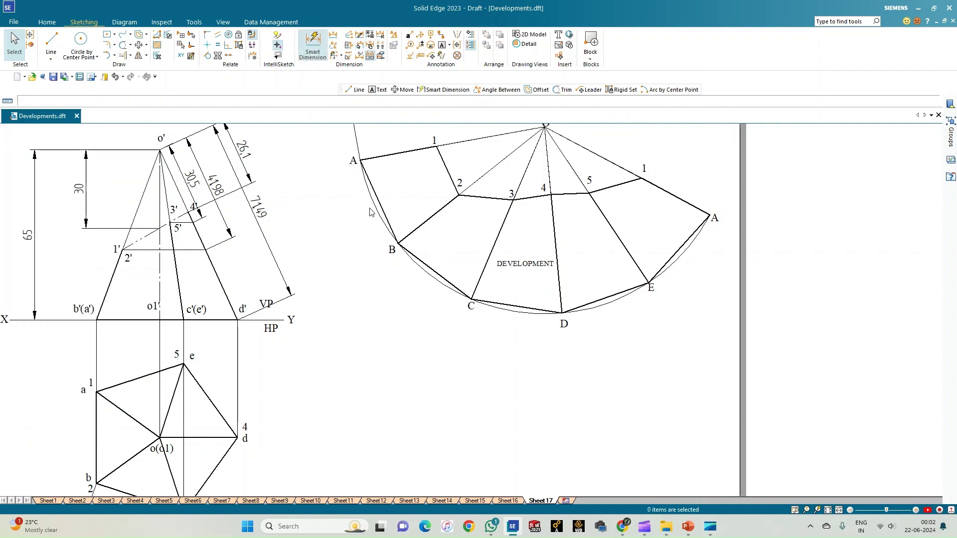
{"action": "left_click", "coordinate": [379, 203]}
{"action": "left_click", "coordinate": [350, 210]}
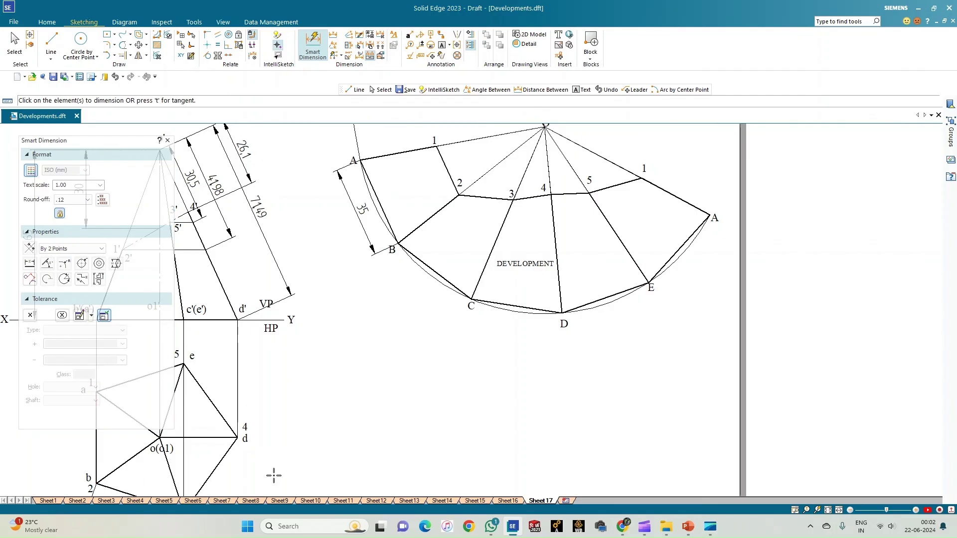
{"action": "scroll", "coordinate": [255, 465], "scroll_direction": "down", "scroll_amount": 1}
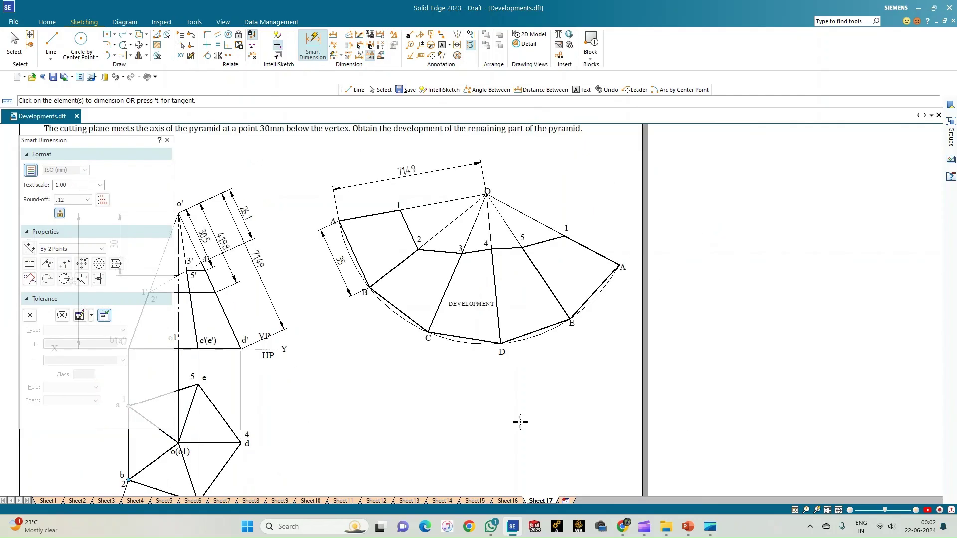
{"action": "left_click", "coordinate": [829, 510]}
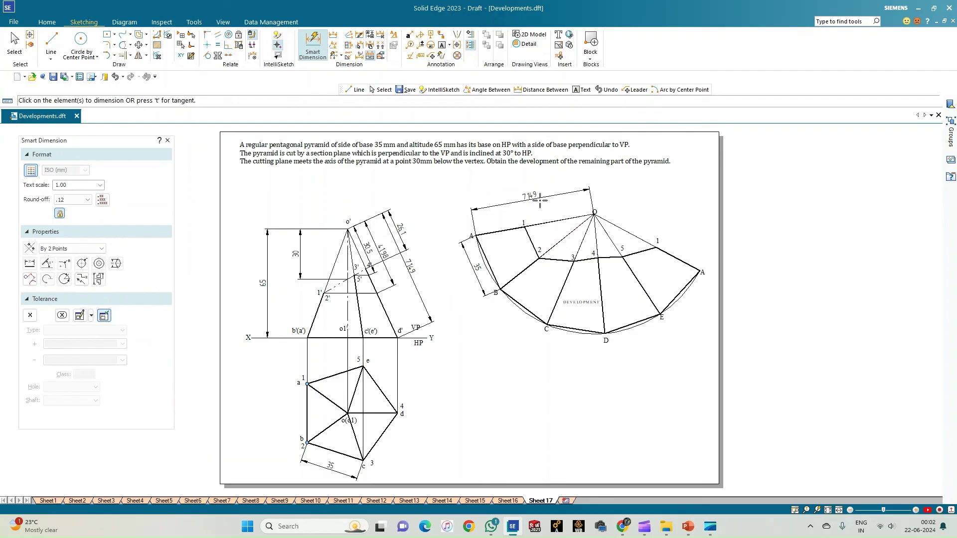
{"action": "scroll", "coordinate": [432, 204], "scroll_direction": "up", "scroll_amount": 1}
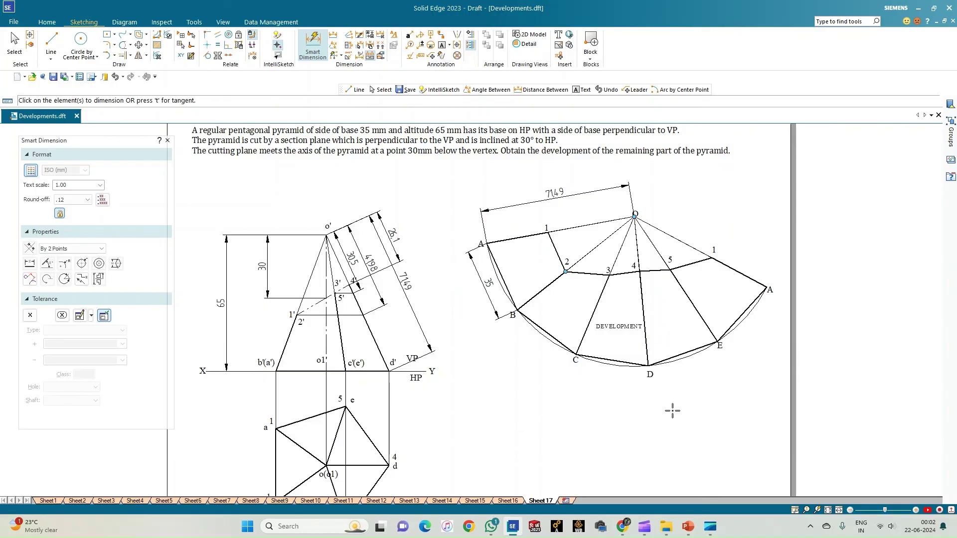
{"action": "left_click", "coordinate": [795, 510]}
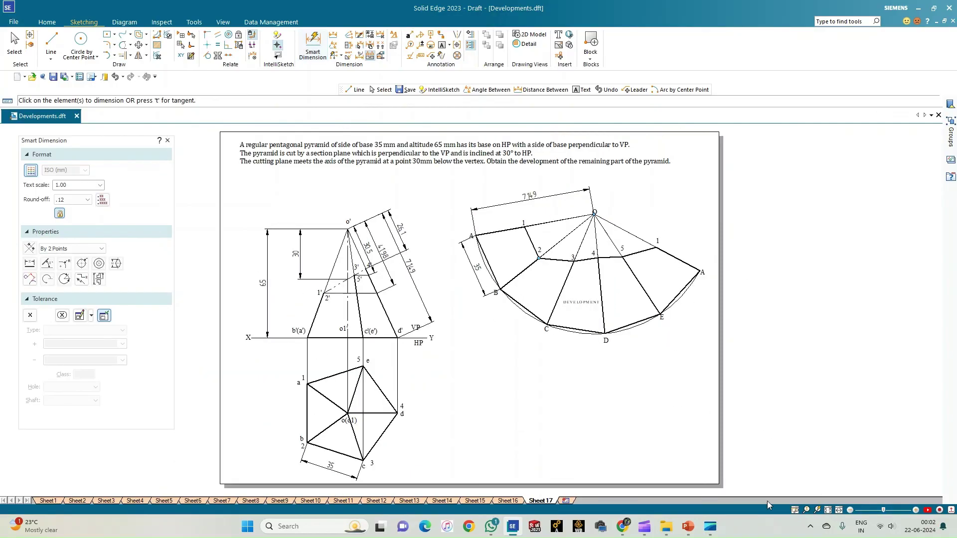
Step: Dimension the angle between the cutting-plane line and the horizontal line through 1' in the front view, placing it outside the slant edge
{"action": "scroll", "coordinate": [414, 406], "scroll_direction": "up", "scroll_amount": 1}
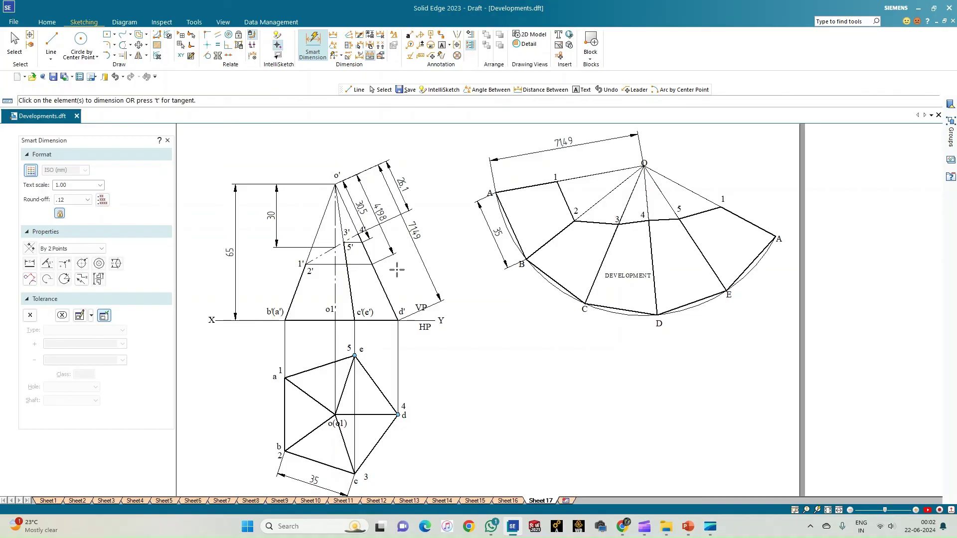
{"action": "left_click", "coordinate": [333, 45]}
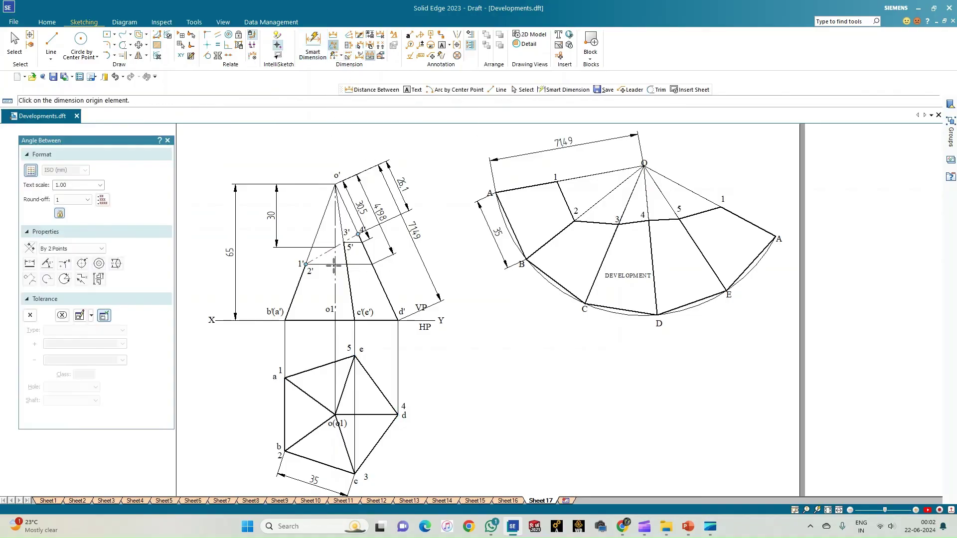
{"action": "scroll", "coordinate": [334, 265], "scroll_direction": "up", "scroll_amount": 2}
{"action": "scroll", "coordinate": [333, 266], "scroll_direction": "up", "scroll_amount": 1}
{"action": "left_click", "coordinate": [340, 221]}
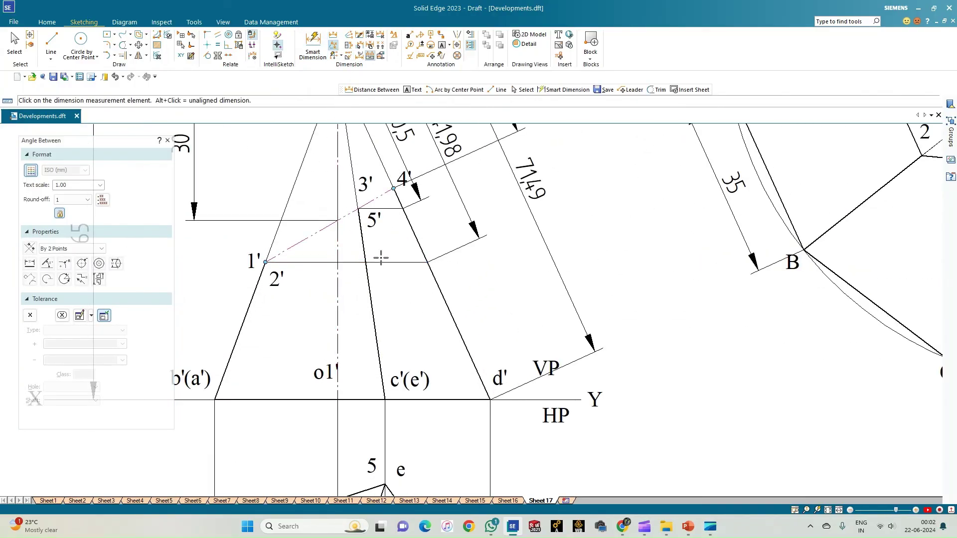
{"action": "left_click", "coordinate": [385, 261]}
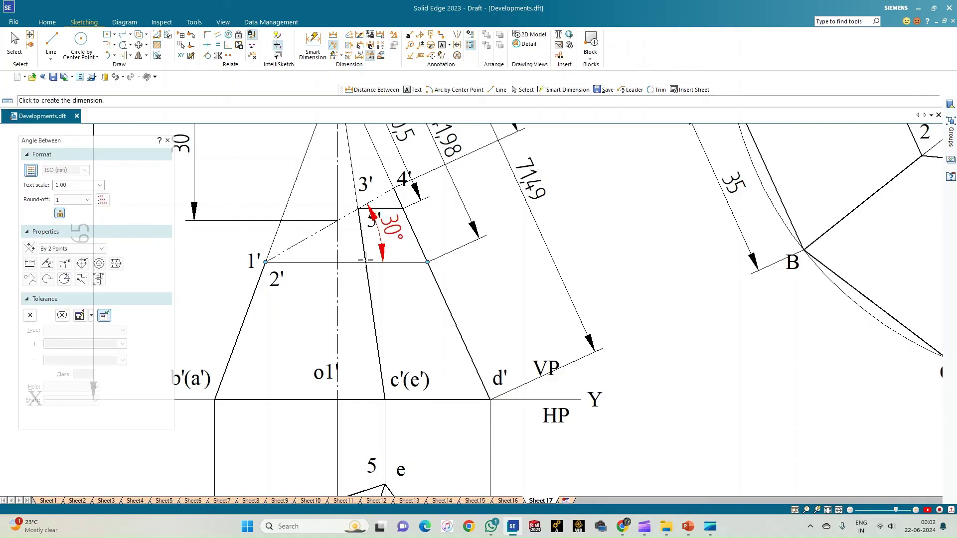
{"action": "left_click", "coordinate": [506, 252]}
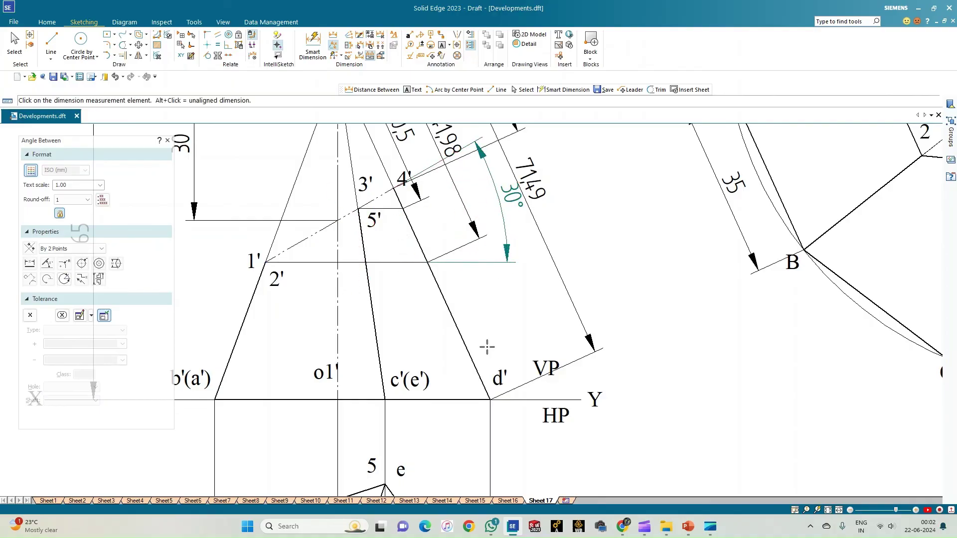
{"action": "scroll", "coordinate": [487, 347], "scroll_direction": "down", "scroll_amount": 2}
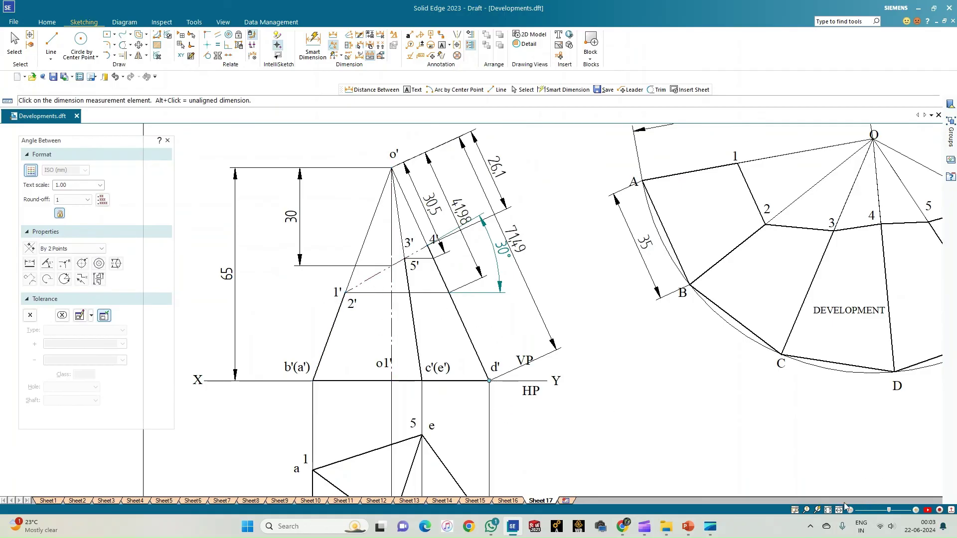
{"action": "left_click", "coordinate": [828, 509]}
{"action": "scroll", "coordinate": [352, 430], "scroll_direction": "up", "scroll_amount": 4}
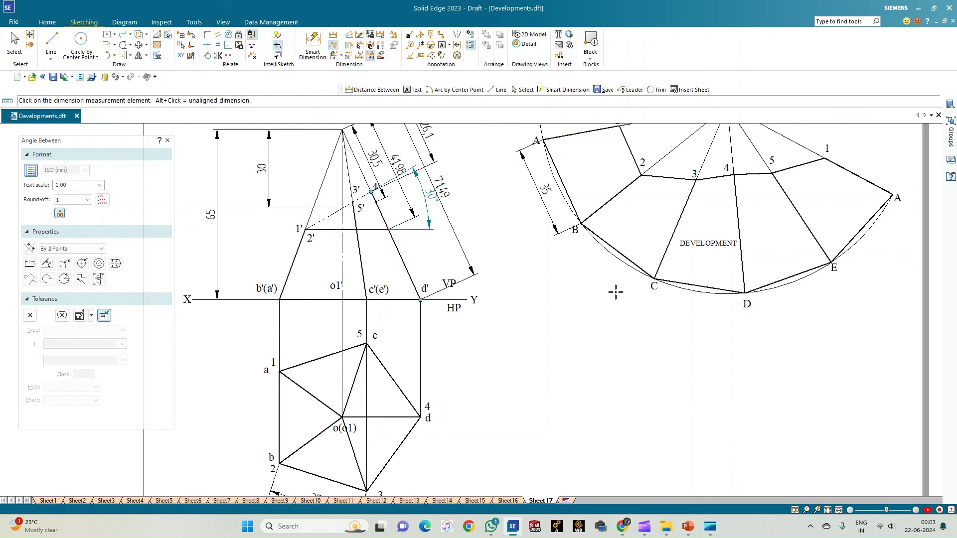
{"action": "scroll", "coordinate": [627, 294], "scroll_direction": "down", "scroll_amount": 1}
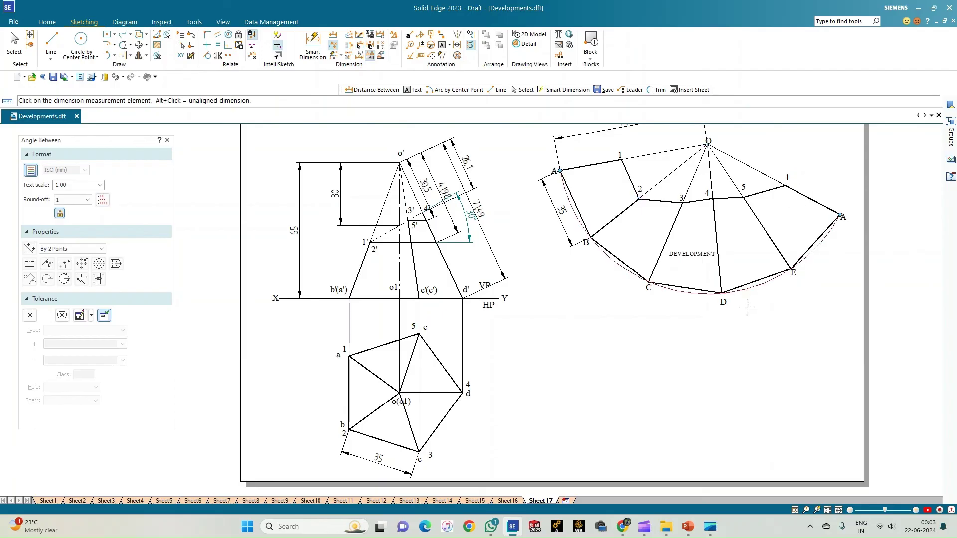
{"action": "left_click", "coordinate": [827, 509]}
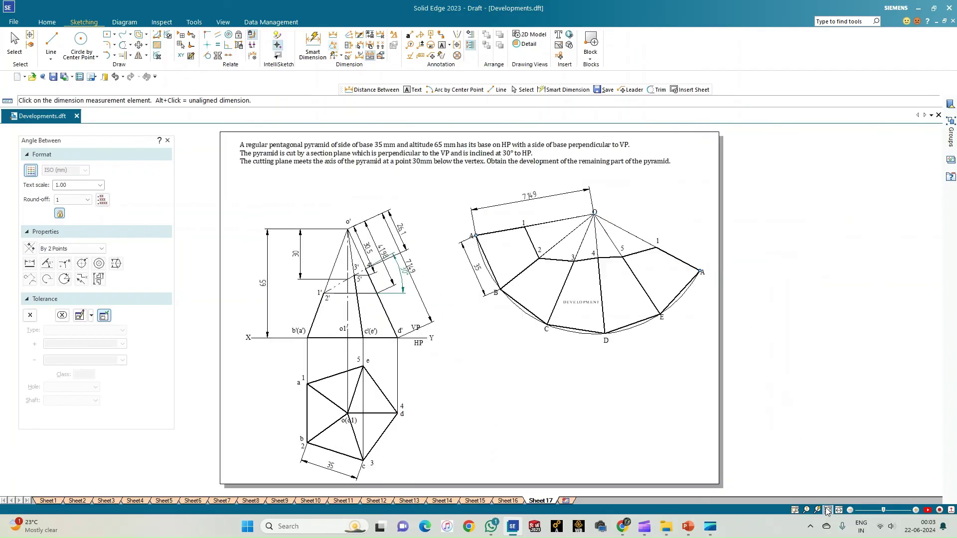